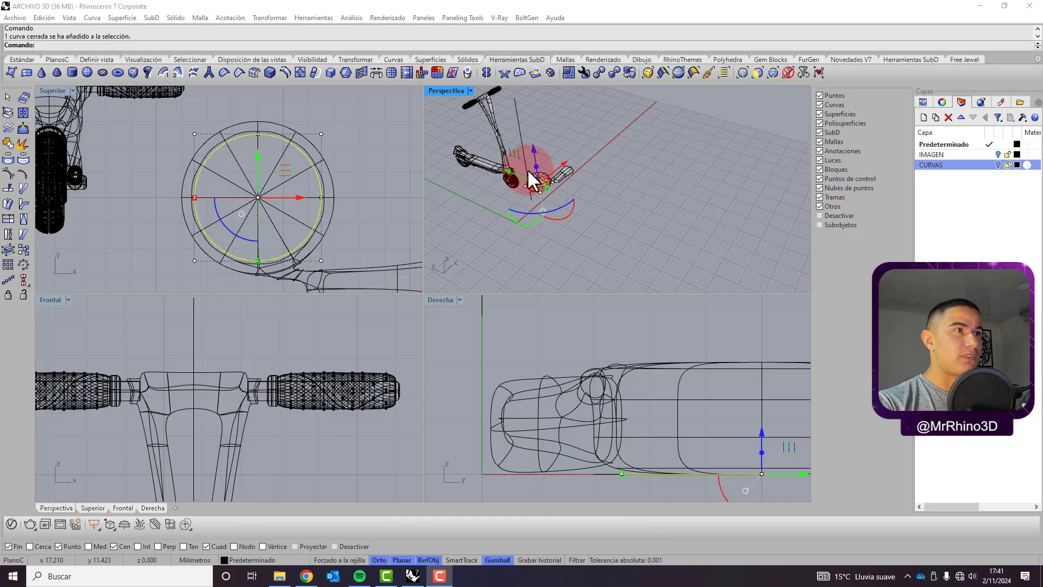
pyautogui.scroll(3, 535, 185)
pyautogui.scroll(3, 538, 188)
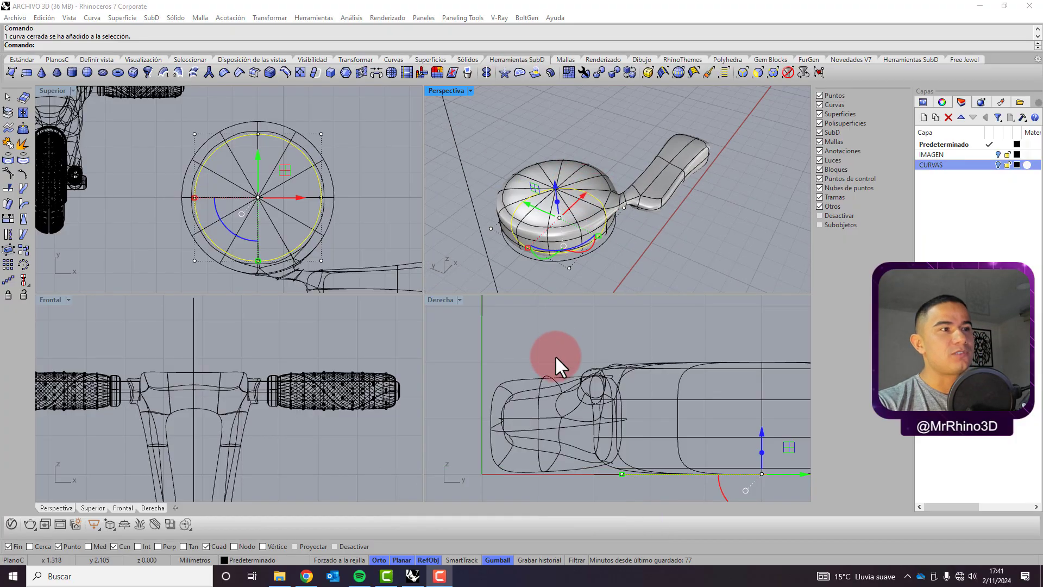
pyautogui.scroll(3, 554, 354)
pyautogui.scroll(-3, 554, 353)
pyautogui.moveTo(619, 355); pyautogui.dragTo(546, 372, button='right')
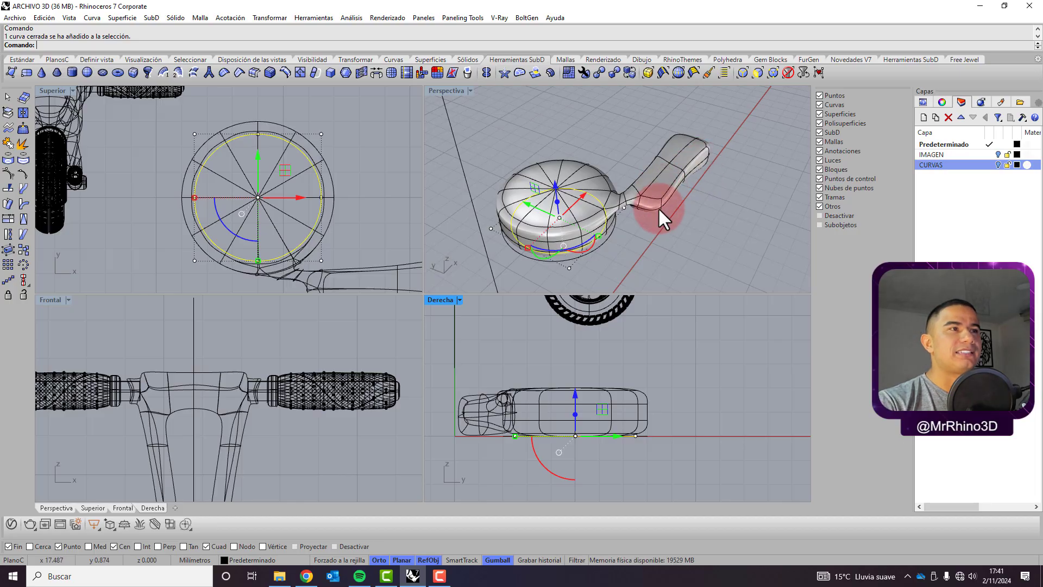
pyautogui.moveTo(657, 207); pyautogui.dragTo(524, 155, button='right')
pyautogui.scroll(3, 526, 150)
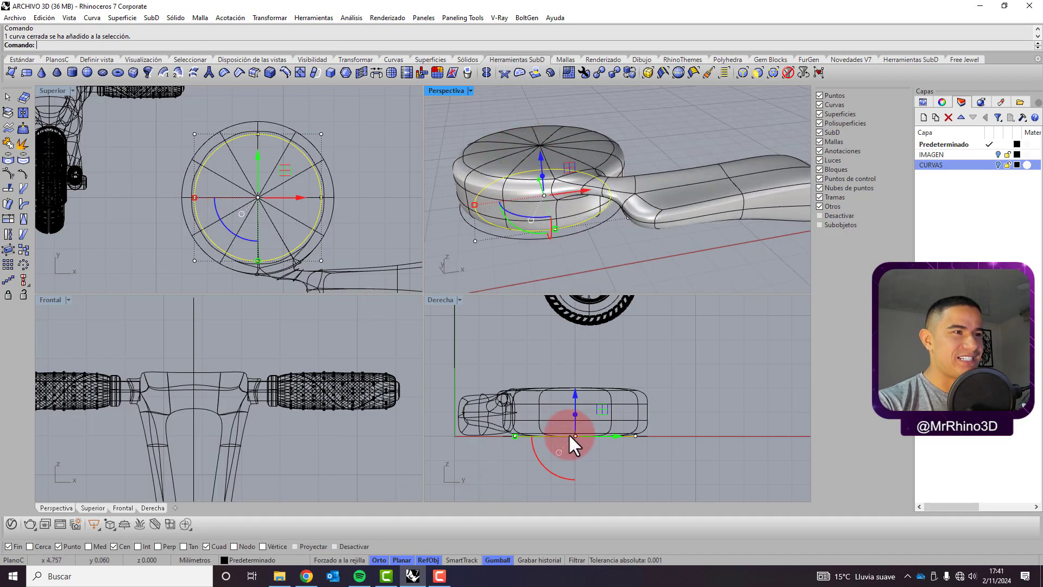
pyautogui.moveTo(579, 391); pyautogui.dragTo(360, 511)
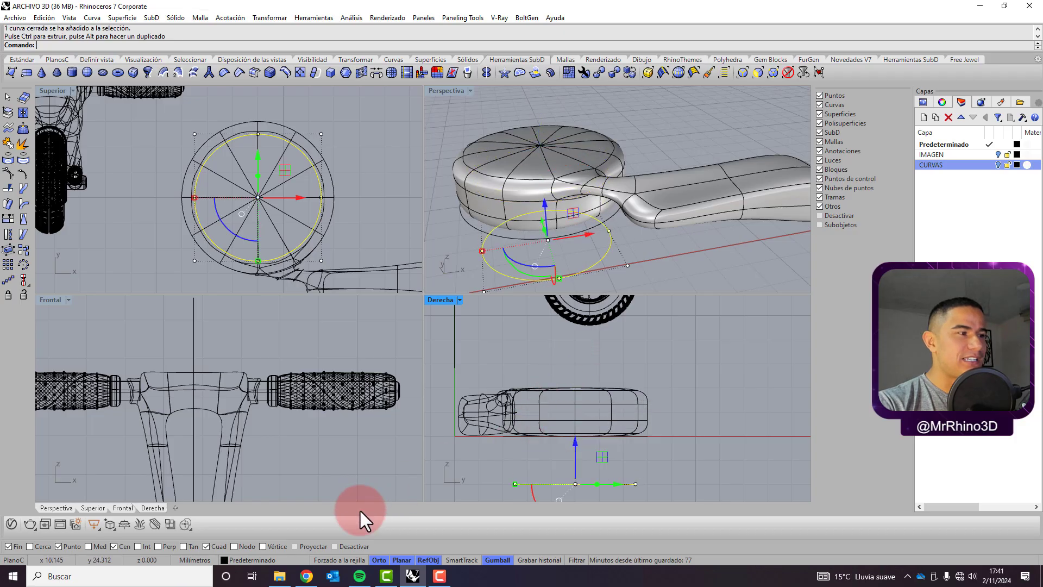
pyautogui.hotkey('ctrl', 'z')
# Turn on grid snap, raise the selected circle 1 mm inside the round body, and extrude it 1.2 mm upward.
pyautogui.click(349, 560)
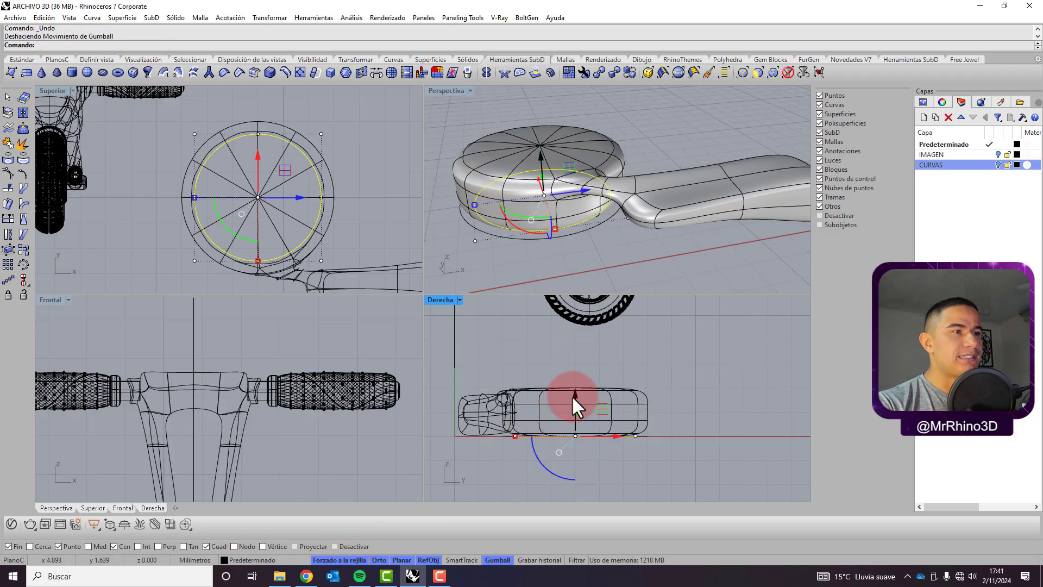
pyautogui.moveTo(573, 398); pyautogui.dragTo(564, 369)
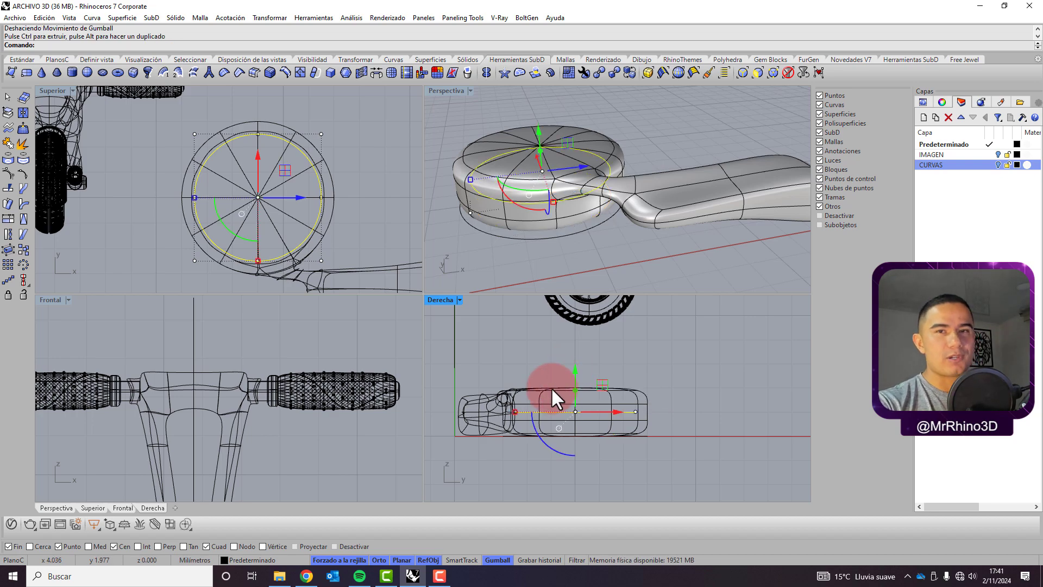
pyautogui.moveTo(540, 383); pyautogui.dragTo(580, 425, button='right')
pyautogui.moveTo(587, 419); pyautogui.dragTo(595, 383)
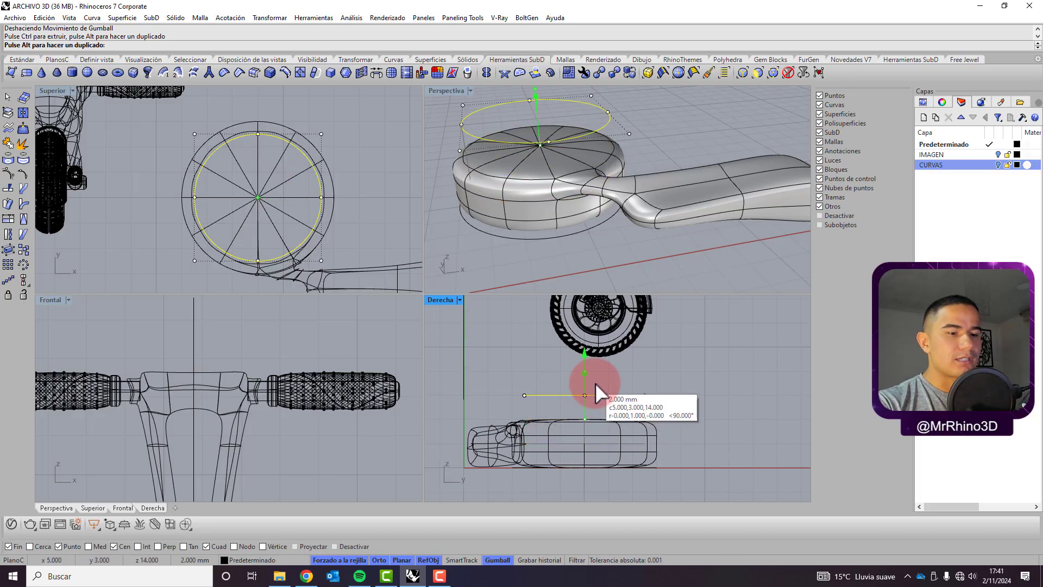
pyautogui.write('1.1')
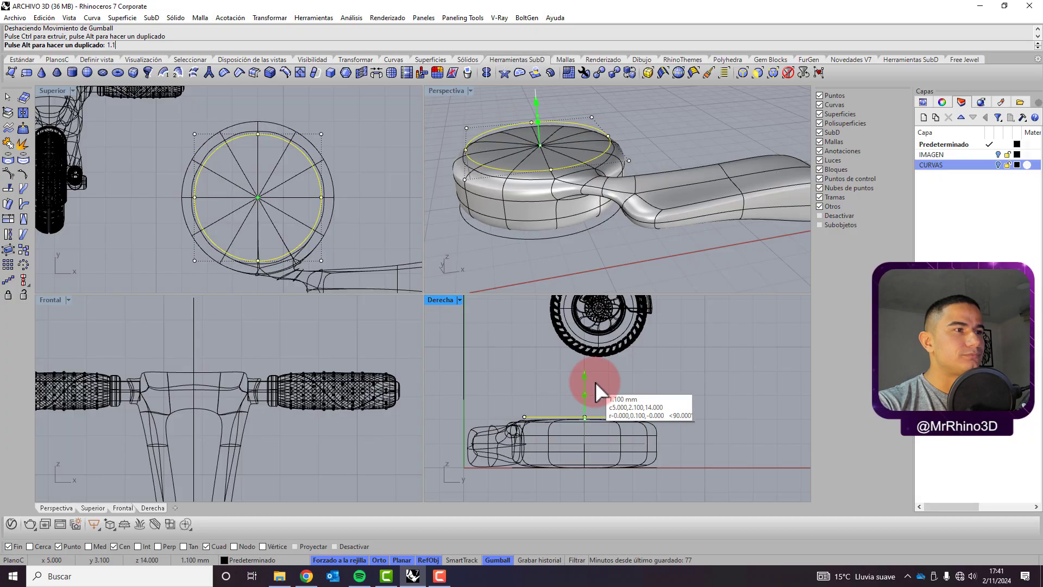
pyautogui.press('BackSpace')
pyautogui.write('2')
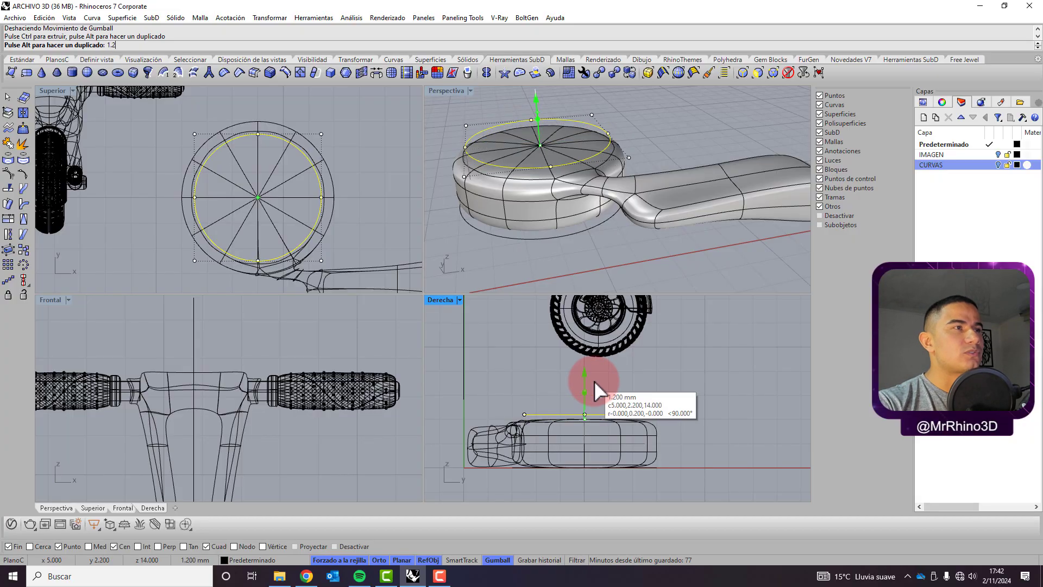
pyautogui.press('Return')
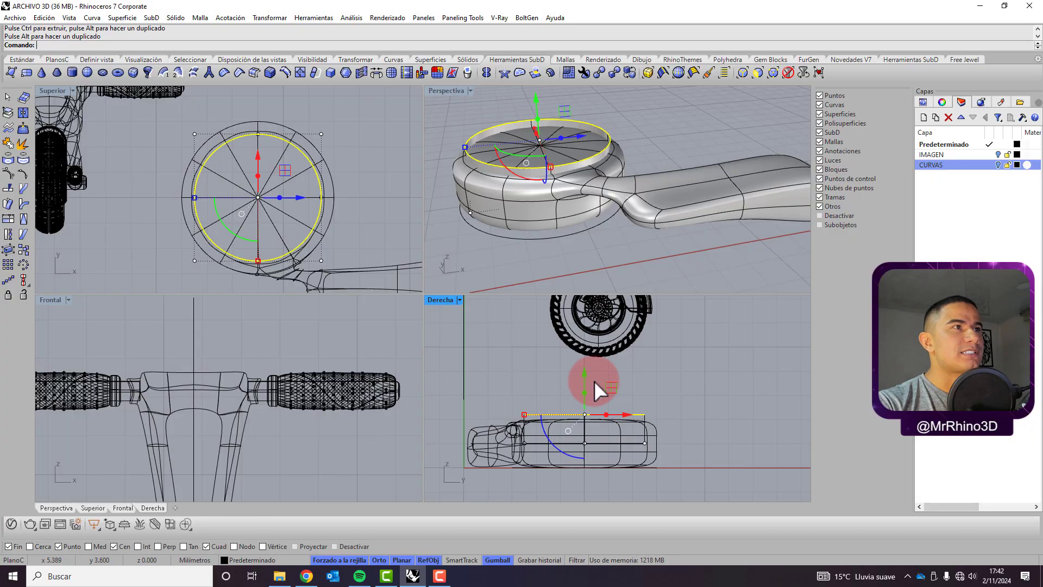
# Cap the planar holes of the extruded cylinder on the round body to make it a closed solid.
pyautogui.click(634, 129)
pyautogui.click(605, 126)
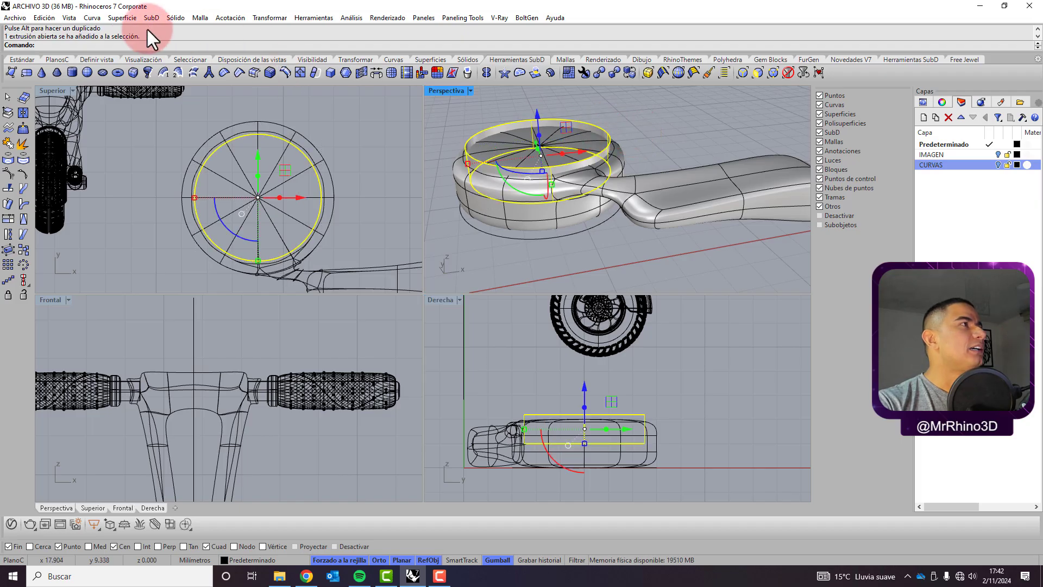
pyautogui.click(176, 16)
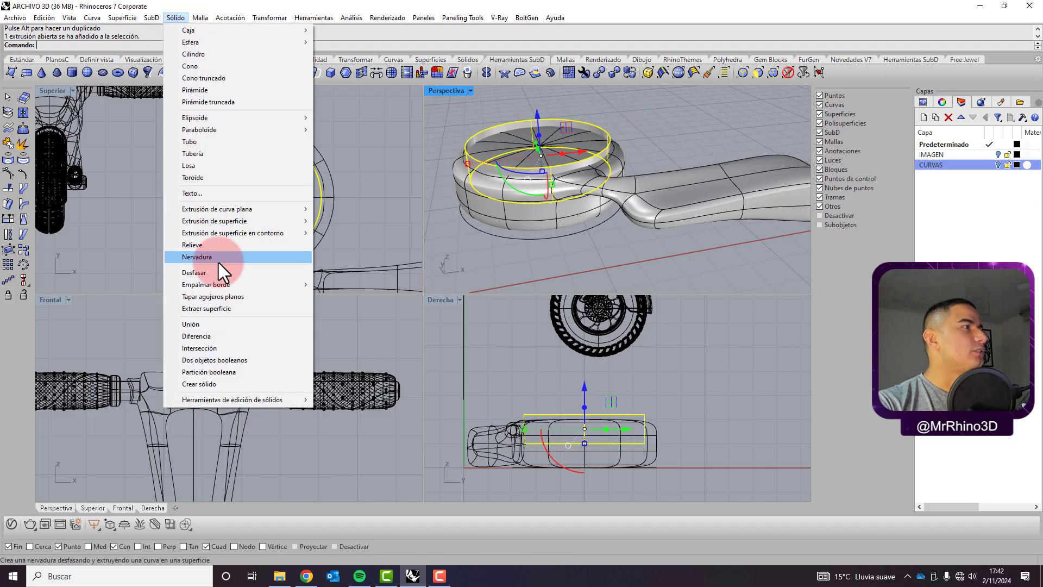
pyautogui.click(234, 297)
# Fillet the upper circular edge of the capped cylinder with a radius of 0.15 mm.
pyautogui.moveTo(478, 143); pyautogui.dragTo(518, 135, button='right')
pyautogui.scroll(2, 501, 132)
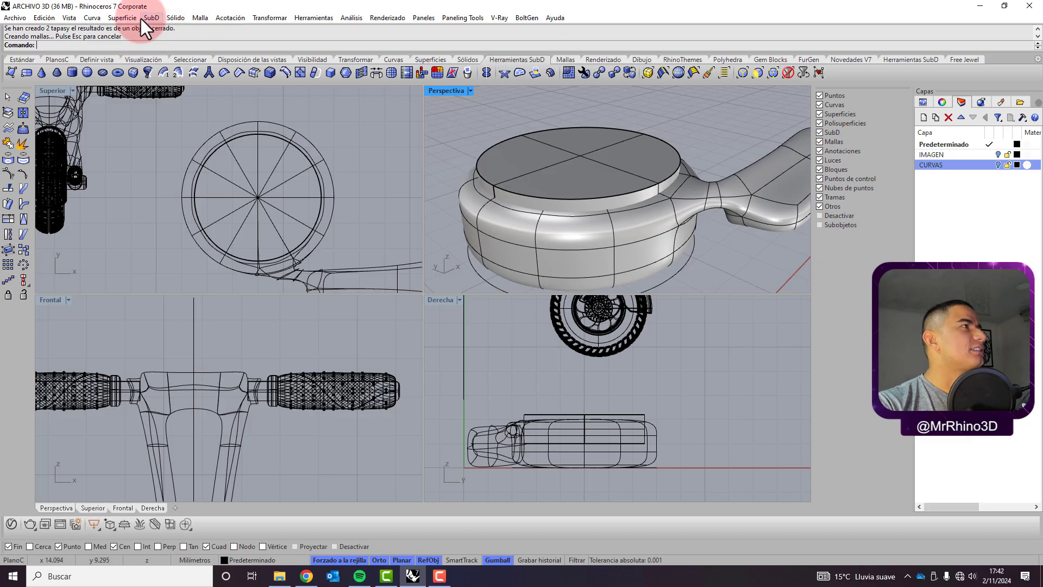
pyautogui.click(175, 17)
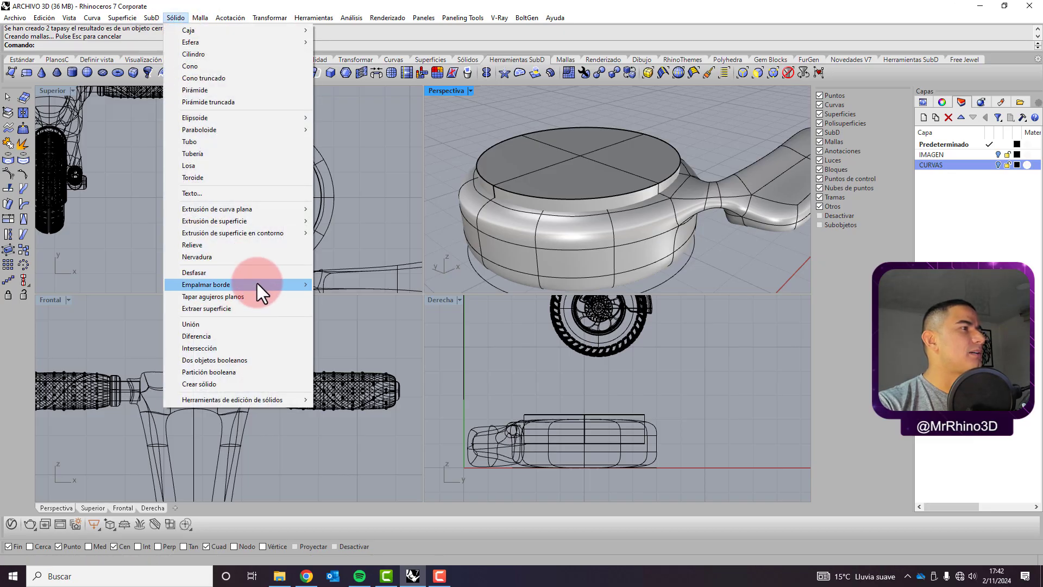
pyautogui.moveTo(257, 283)
pyautogui.click(321, 285)
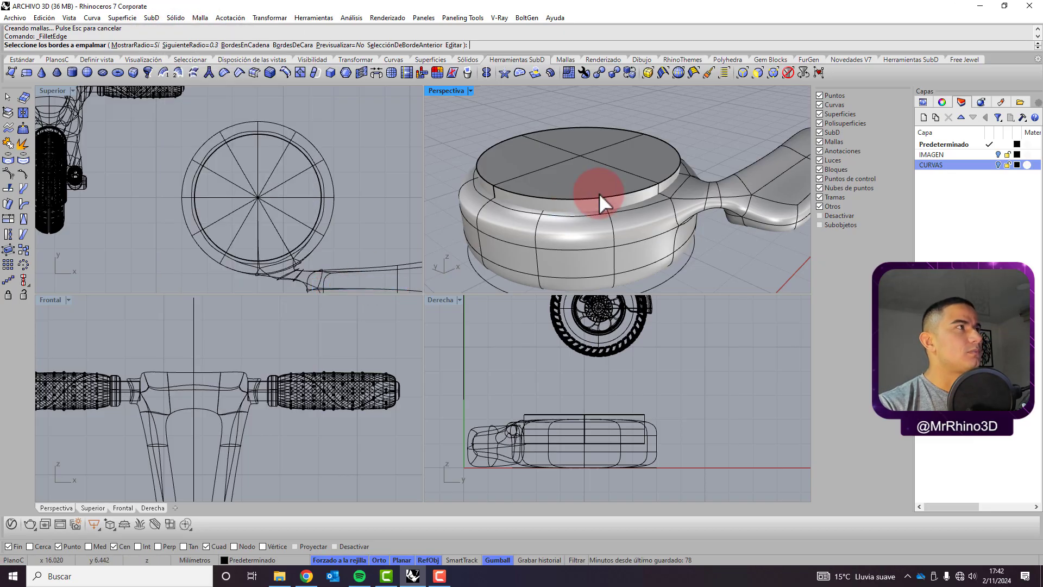
pyautogui.press('Return')
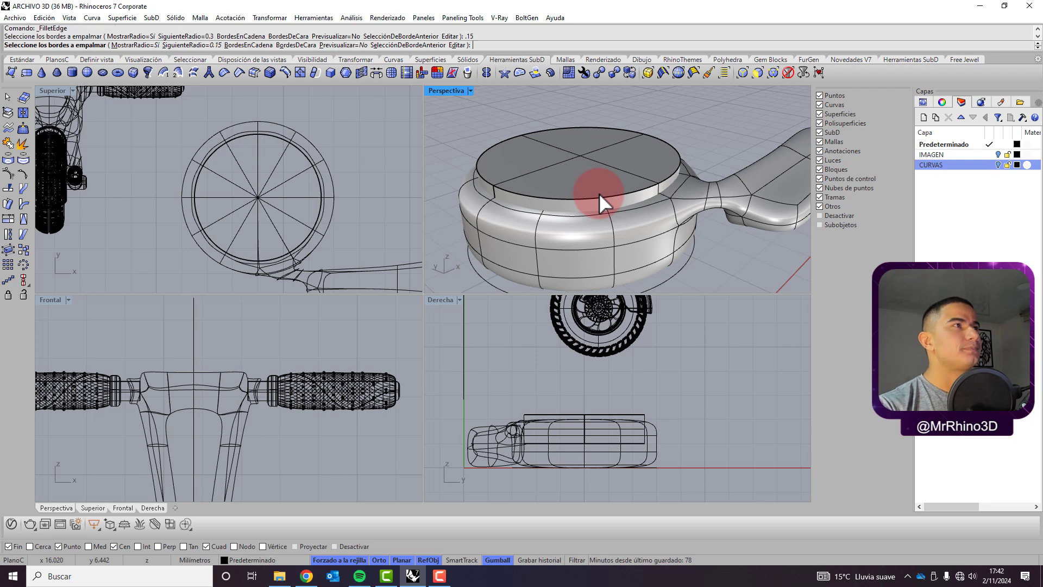
pyautogui.click(624, 126)
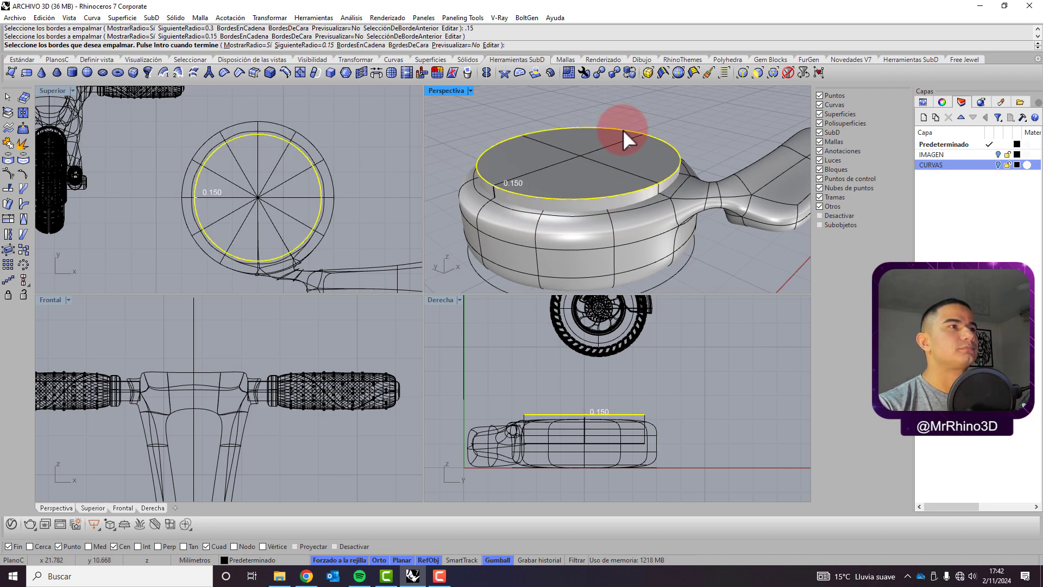
pyautogui.press('Return')
pyautogui.press('Return')
# Create a horizontal cutting plane through the filleted cylinder at a height of 2 mm.
pyautogui.moveTo(696, 111); pyautogui.dragTo(540, 132, button='right')
pyautogui.scroll(4, 539, 132)
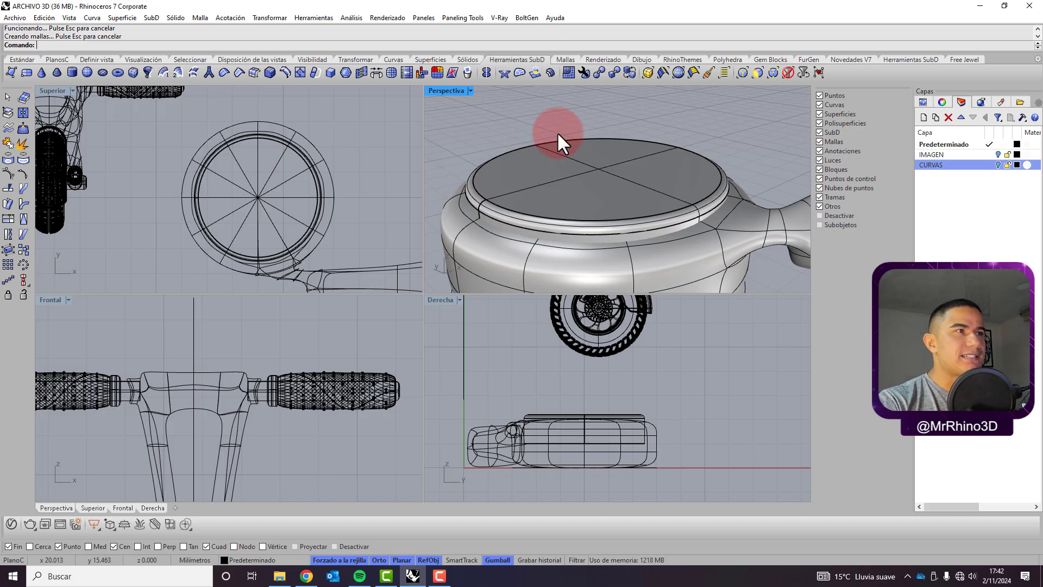
pyautogui.scroll(-5, 539, 187)
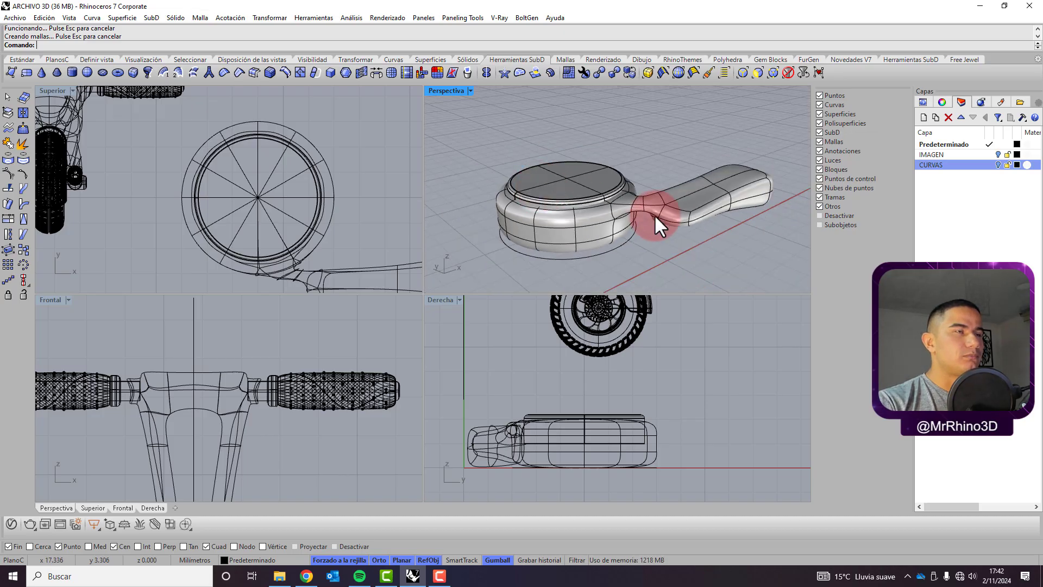
pyautogui.moveTo(659, 221); pyautogui.dragTo(679, 245, button='right')
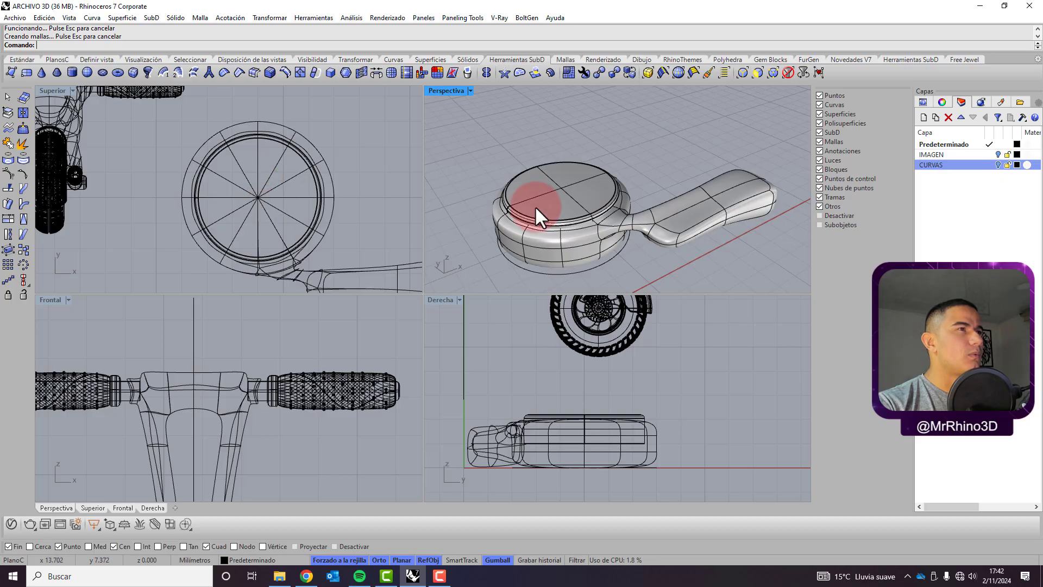
pyautogui.scroll(3, 541, 207)
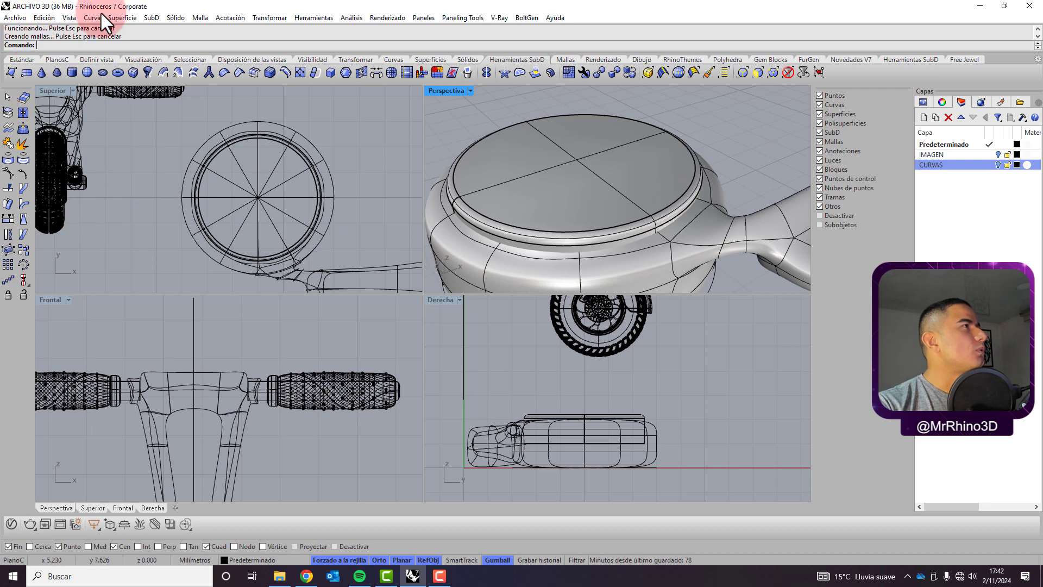
pyautogui.click(126, 17)
pyautogui.moveTo(125, 18)
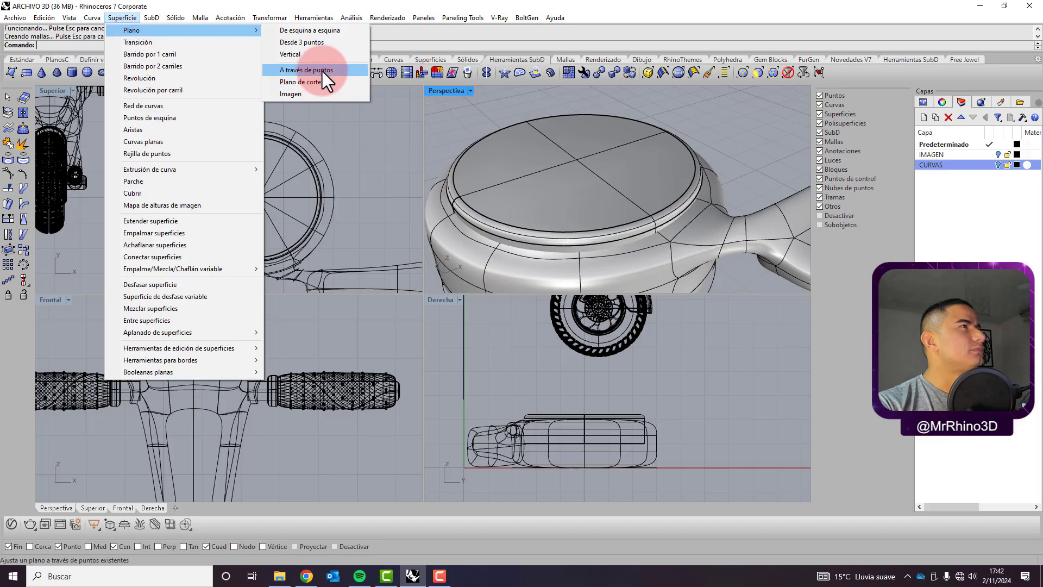
pyautogui.click(320, 82)
pyautogui.click(562, 153)
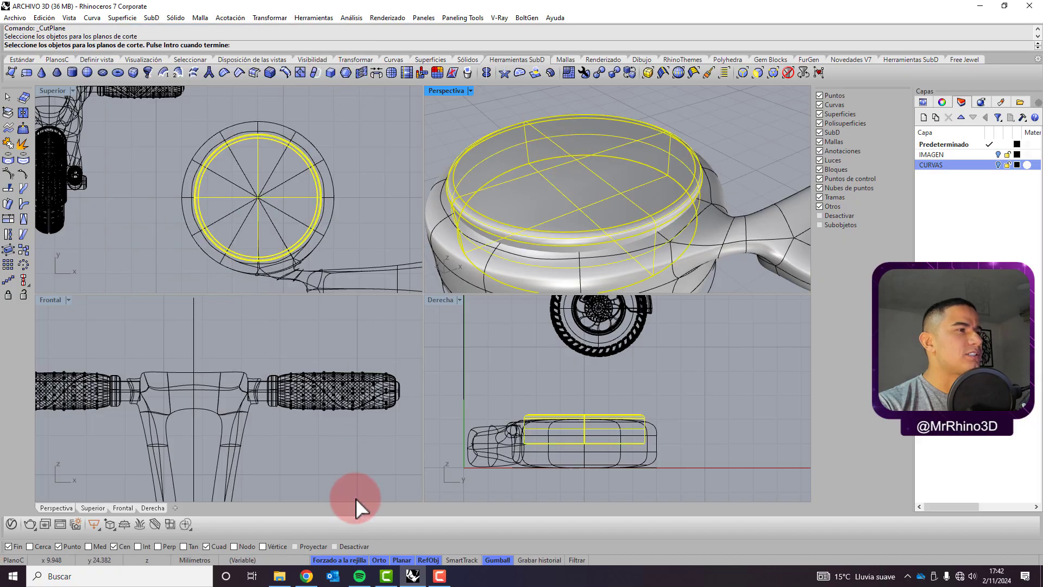
pyautogui.press('Return')
pyautogui.scroll(5, 585, 432)
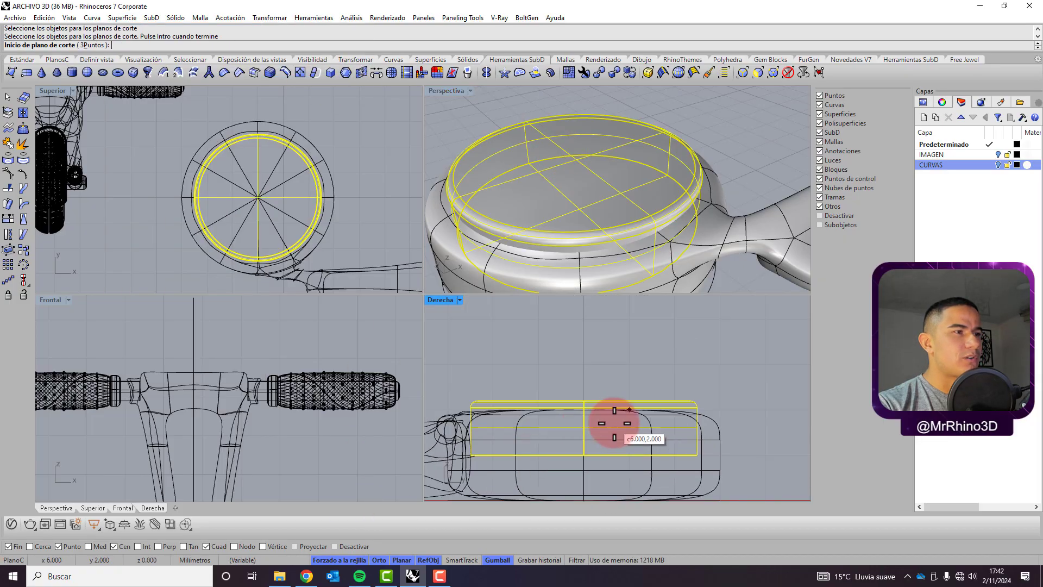
pyautogui.click(630, 407)
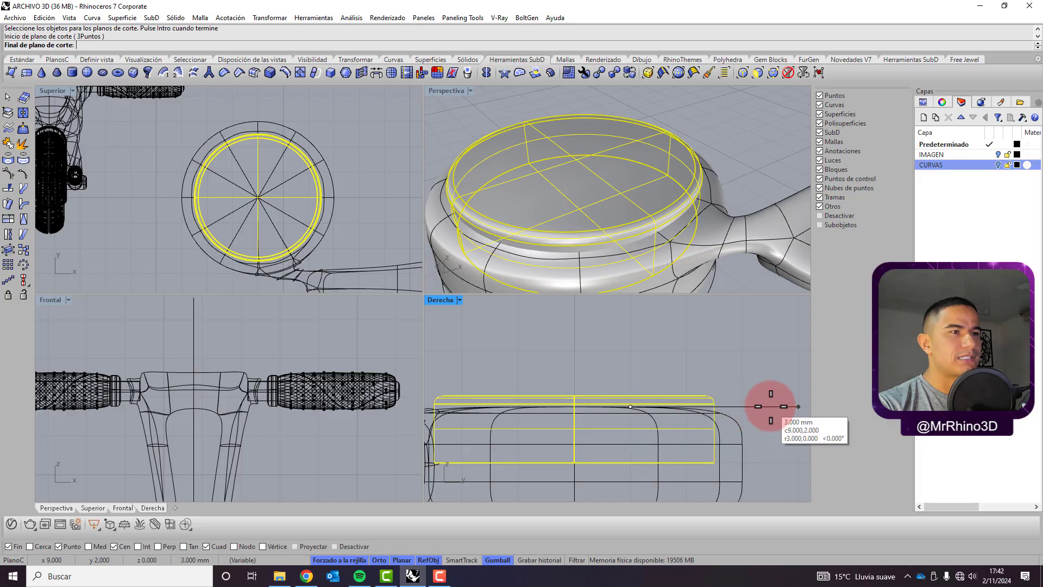
pyautogui.click(766, 408)
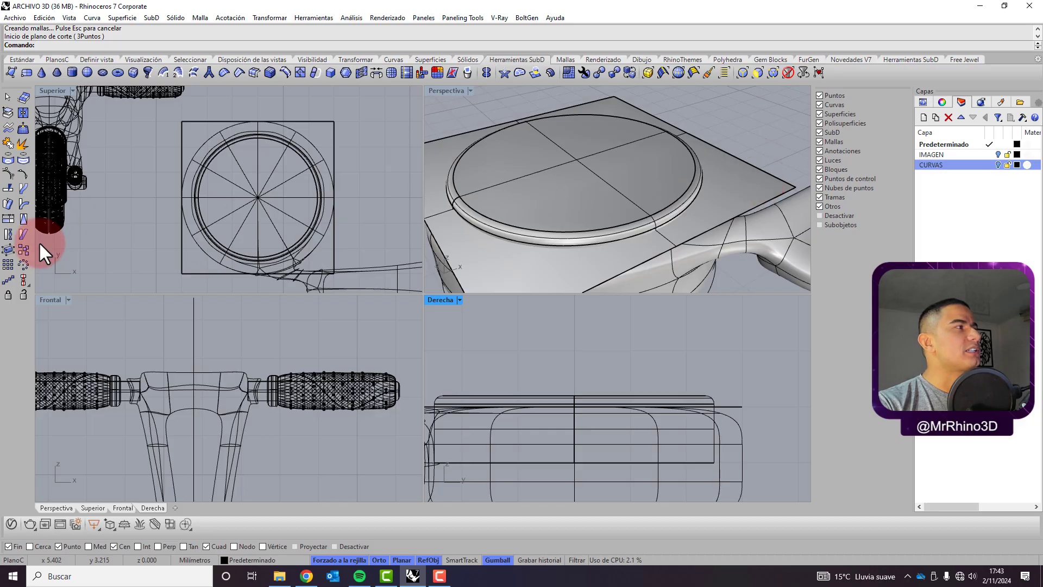
# Trim away the part of the cutting plane outside the filleted cylinder and select the remaining disc surface.
pyautogui.click(21, 59)
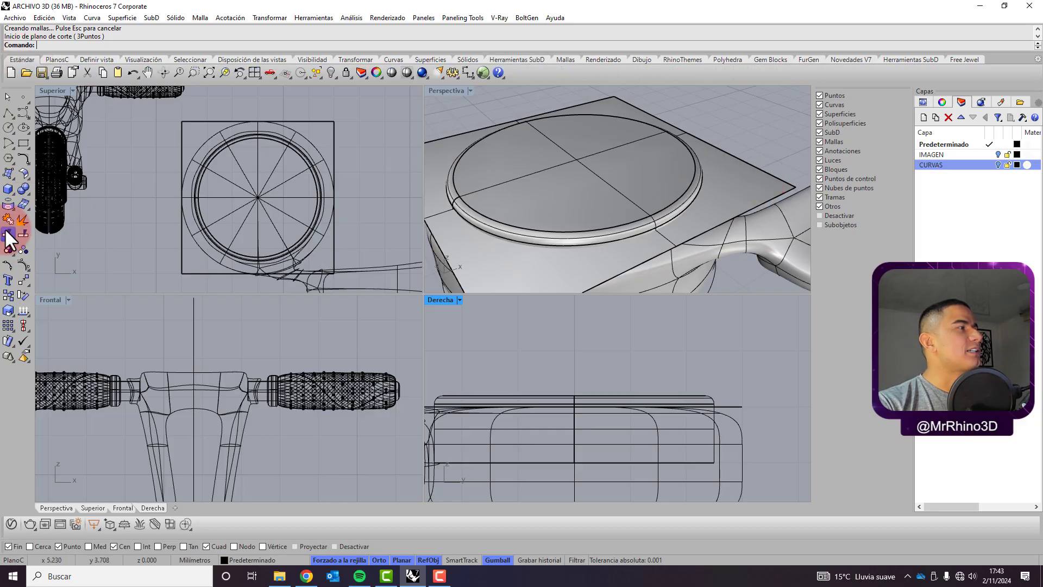
pyautogui.click(23, 235)
pyautogui.click(632, 143)
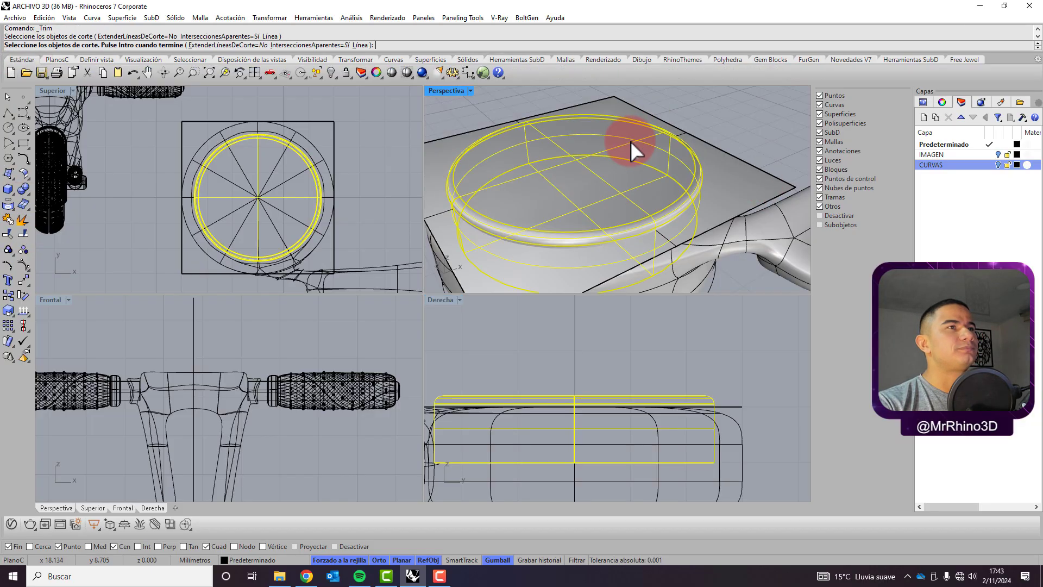
pyautogui.press('Return')
pyautogui.click(637, 105)
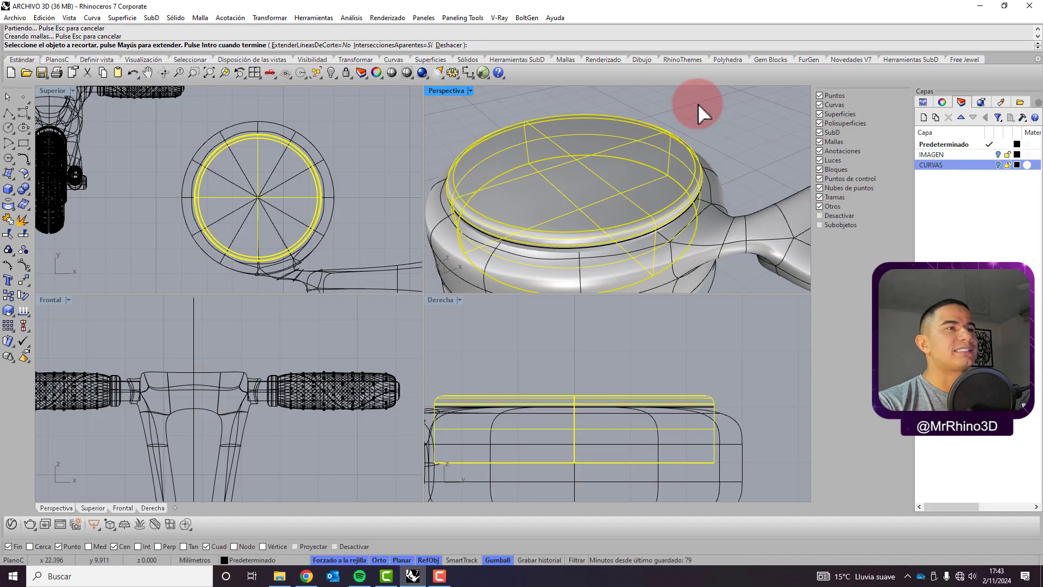
pyautogui.press('Return')
pyautogui.click(699, 403)
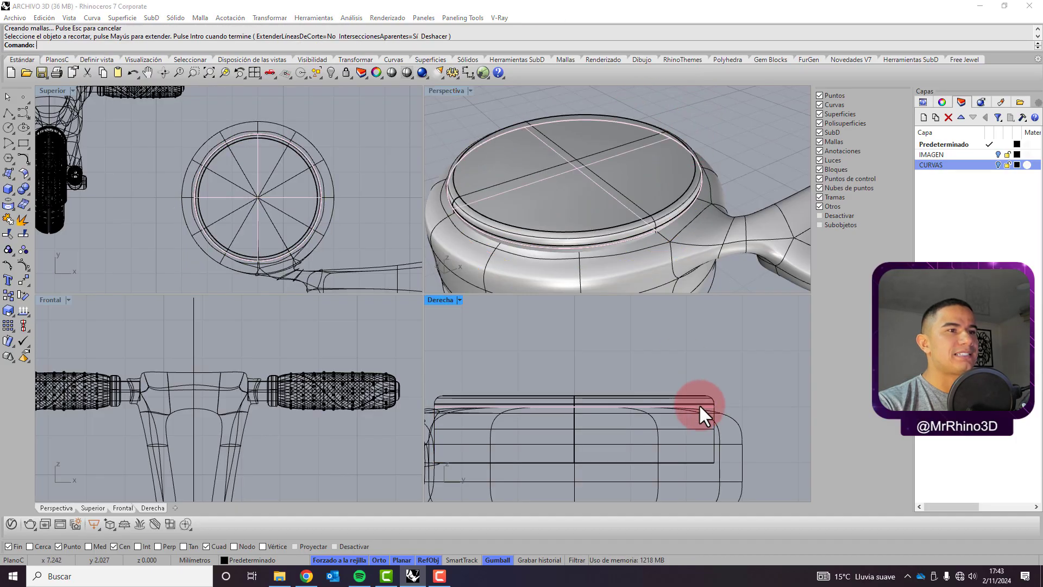
pyautogui.click(742, 433)
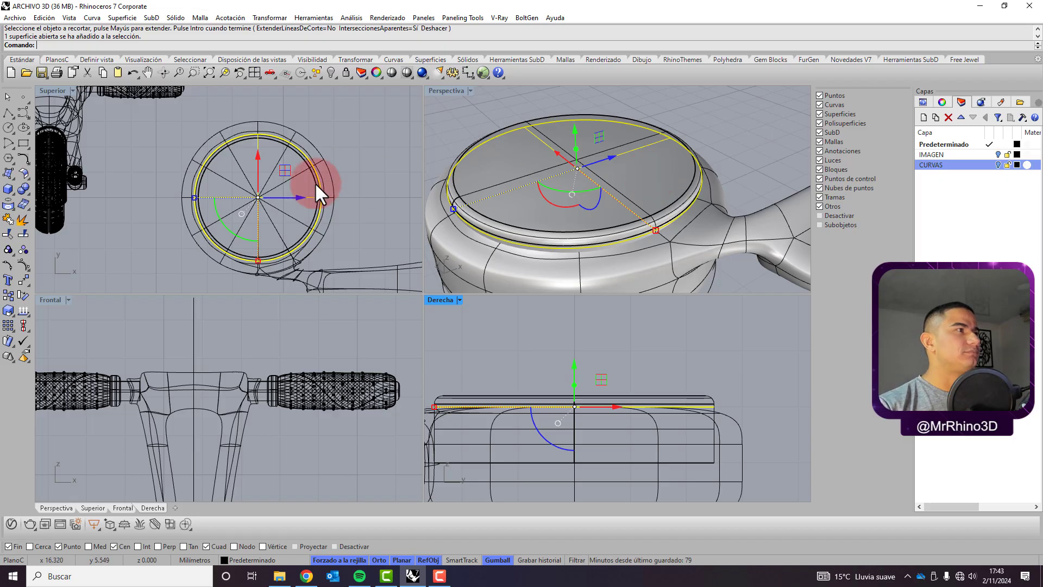
# Select the complete round part with its arm and disc insert in the top view.
pyautogui.scroll(-8, 248, 182)
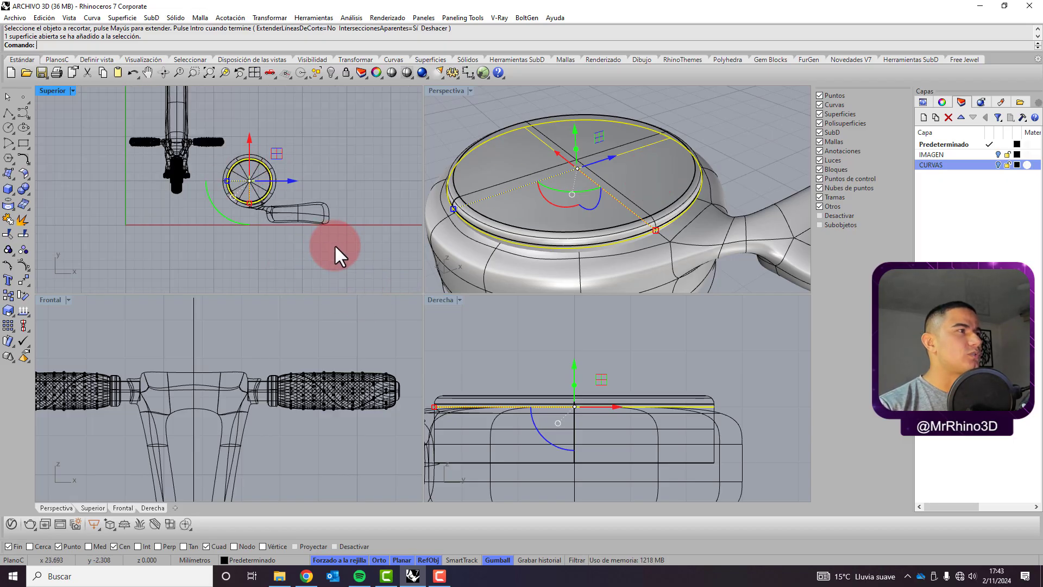
pyautogui.moveTo(335, 244); pyautogui.dragTo(283, 241)
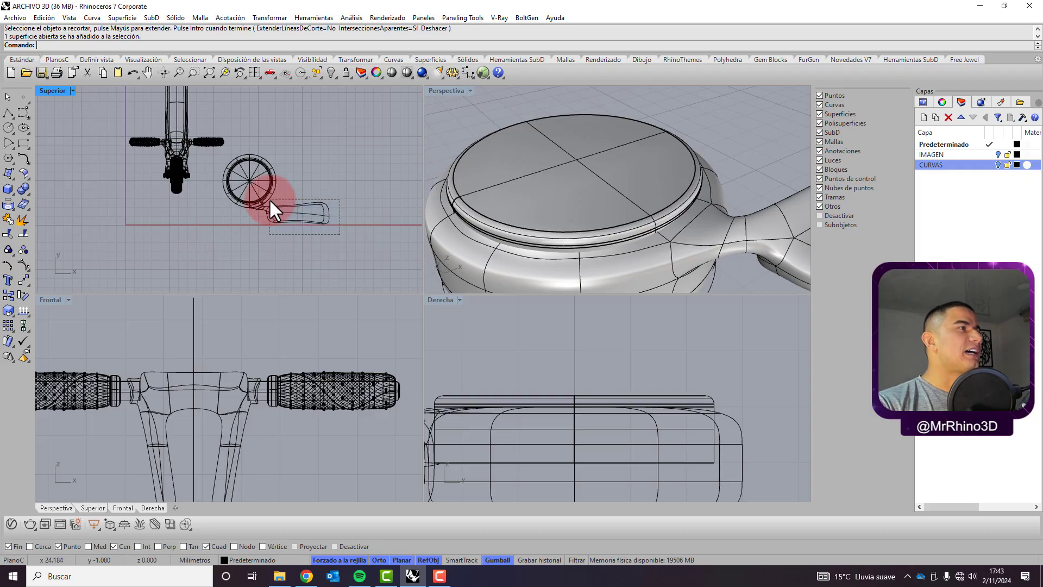
pyautogui.moveTo(270, 200); pyautogui.dragTo(214, 180)
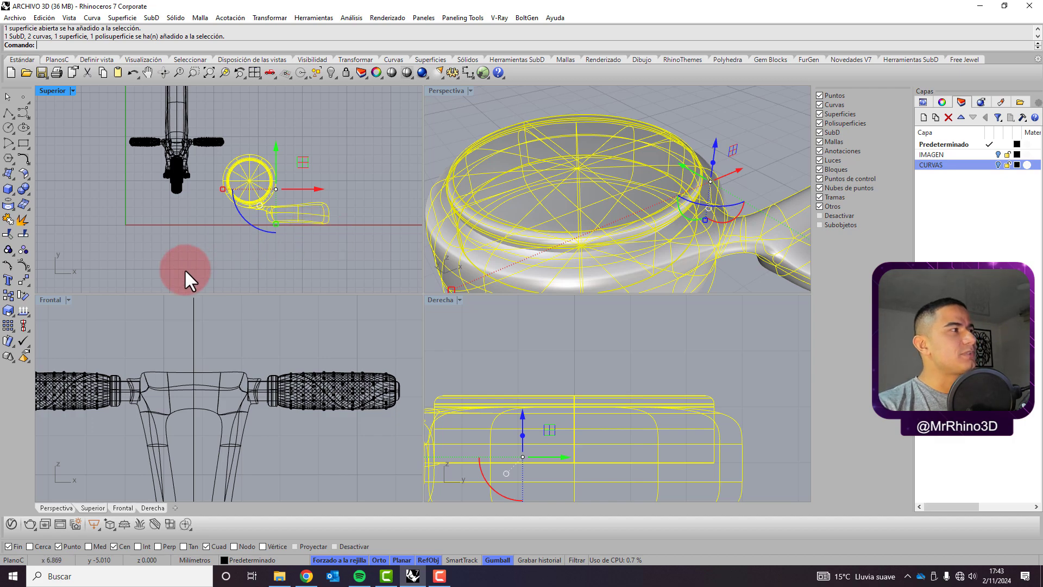
# Rotate the selected part 180° about the centre of its disc in the top view.
pyautogui.click(23, 296)
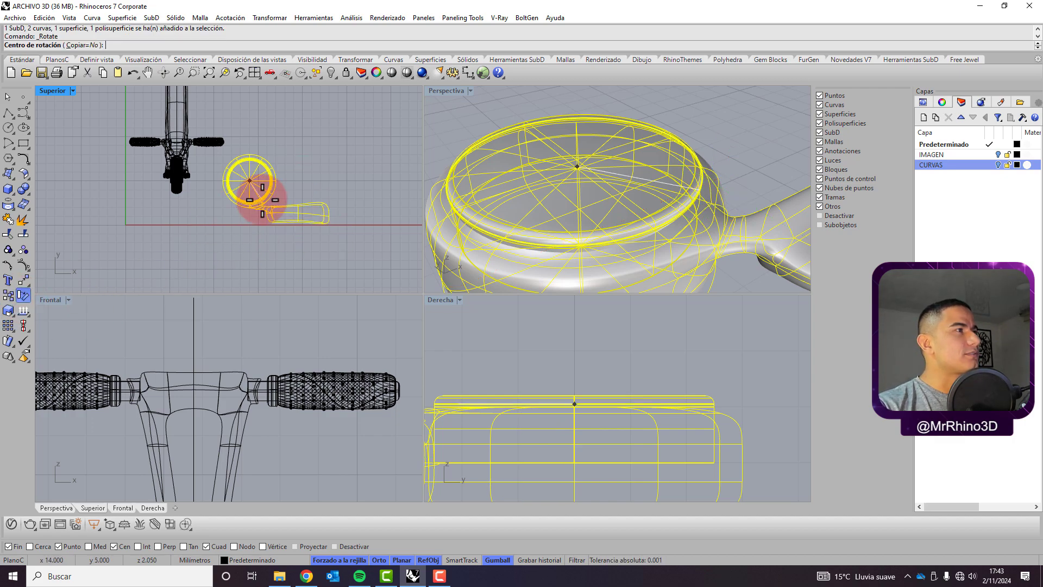
pyautogui.click(250, 184)
pyautogui.click(329, 180)
pyautogui.click(193, 206)
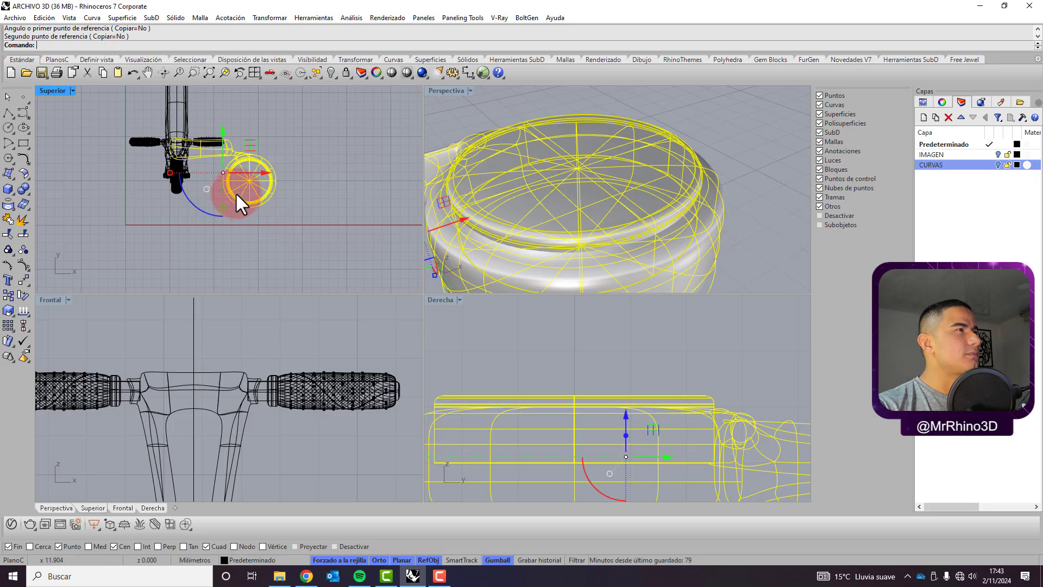
# Move the rotated part in the negative Y direction away from the scooter and deselect it.
pyautogui.moveTo(222, 133); pyautogui.dragTo(226, 213)
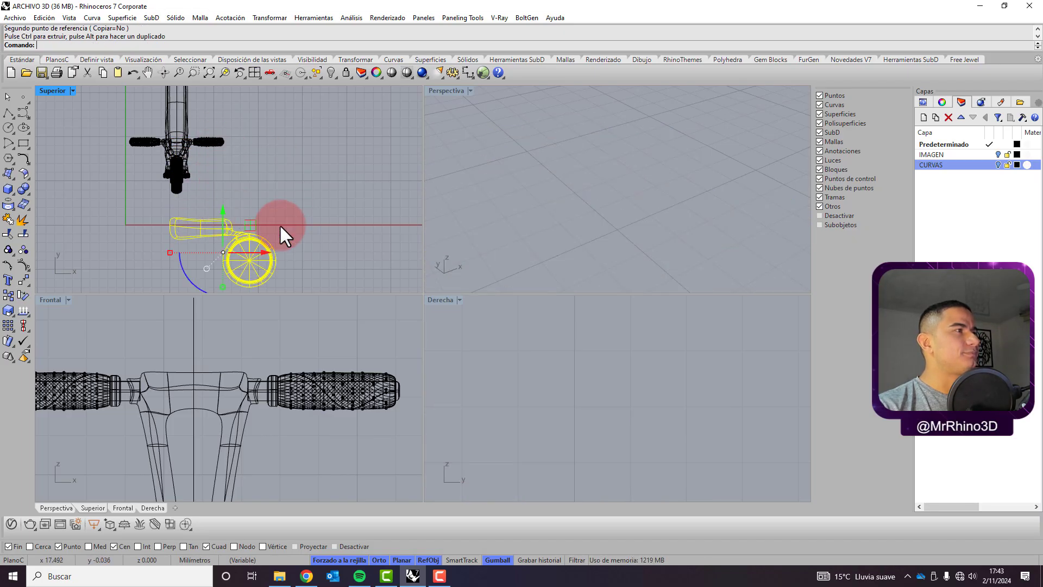
pyautogui.moveTo(279, 223); pyautogui.dragTo(228, 190, button='right')
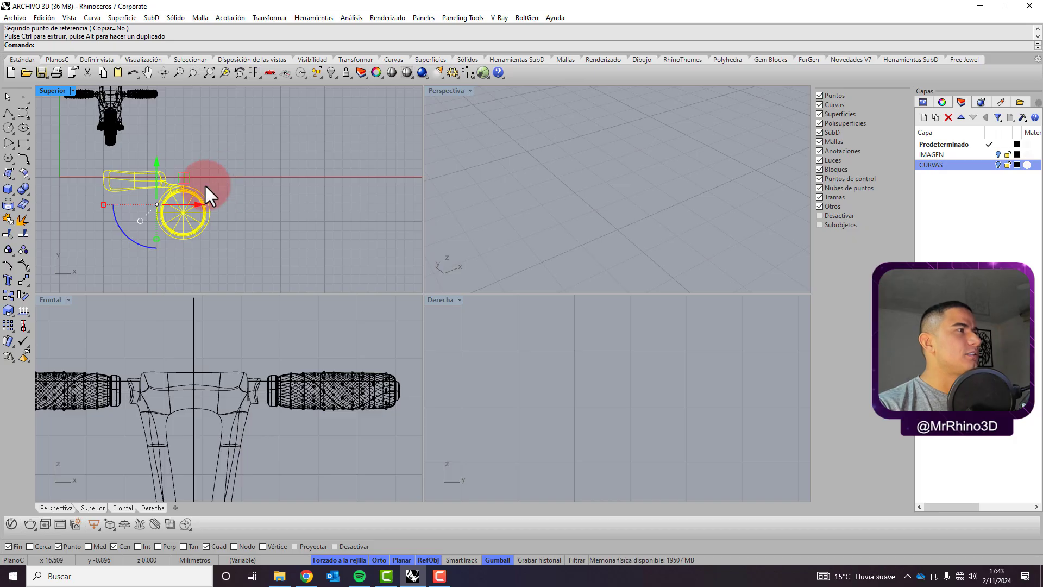
pyautogui.press('Escape')
pyautogui.scroll(5, 161, 211)
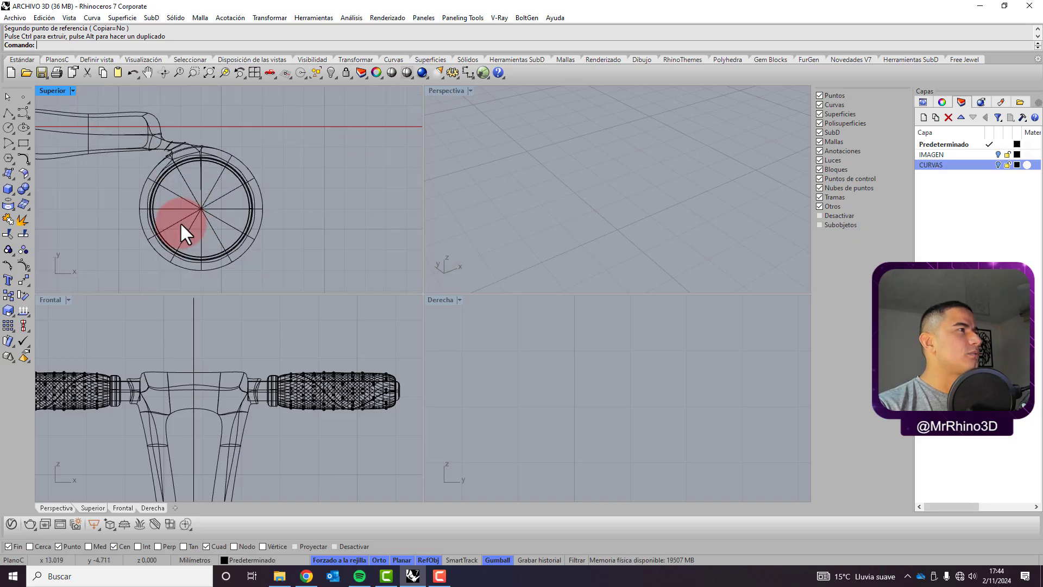
pyautogui.click(242, 219)
pyautogui.click(304, 168)
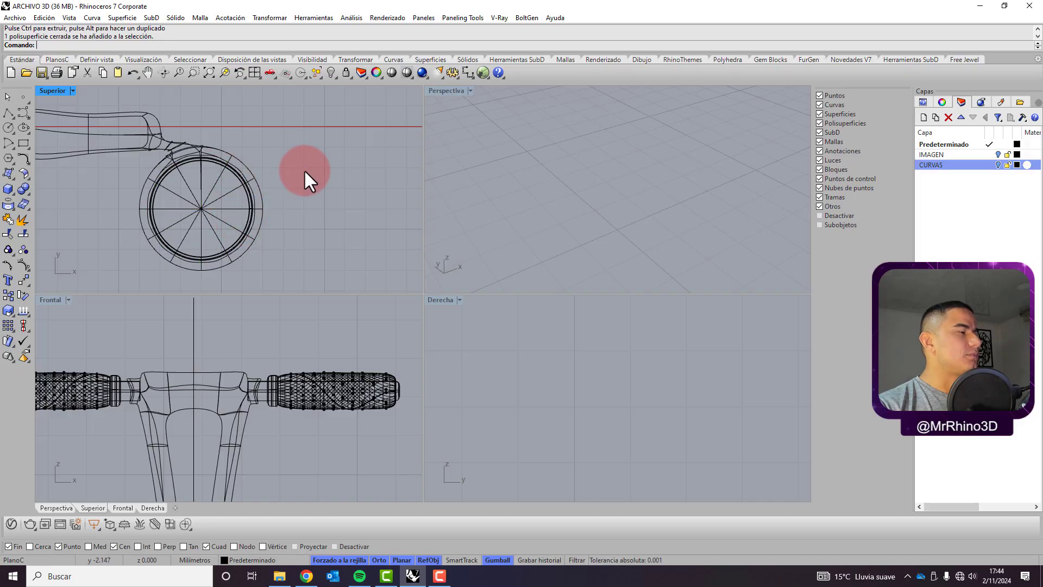
# Undo the move and the rotation of the part.
pyautogui.hotkey('ctrl', 'z')
pyautogui.scroll(-2, 182, 199)
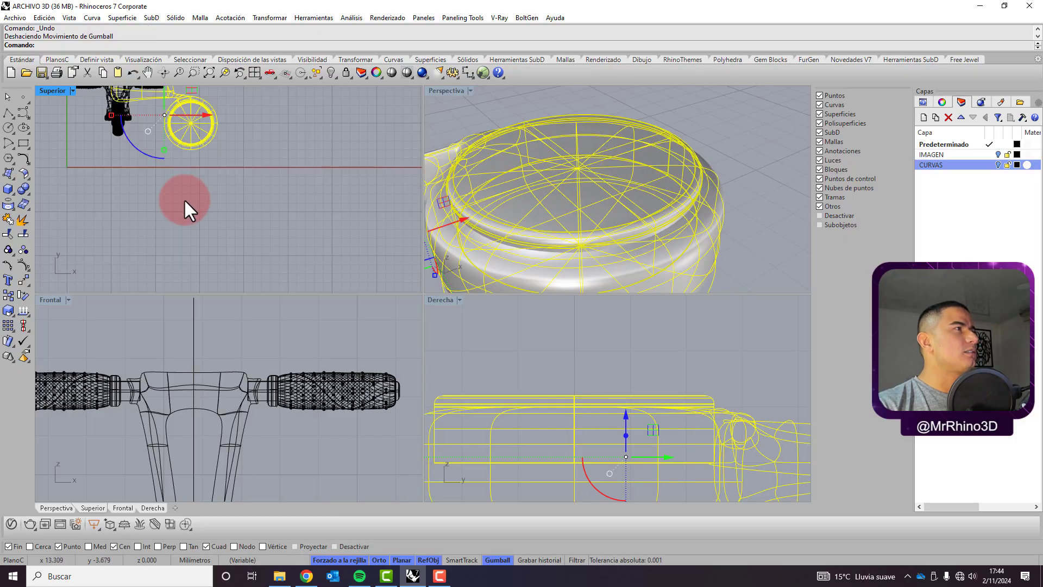
pyautogui.scroll(-2, 183, 198)
pyautogui.hotkey('ctrl', 'z')
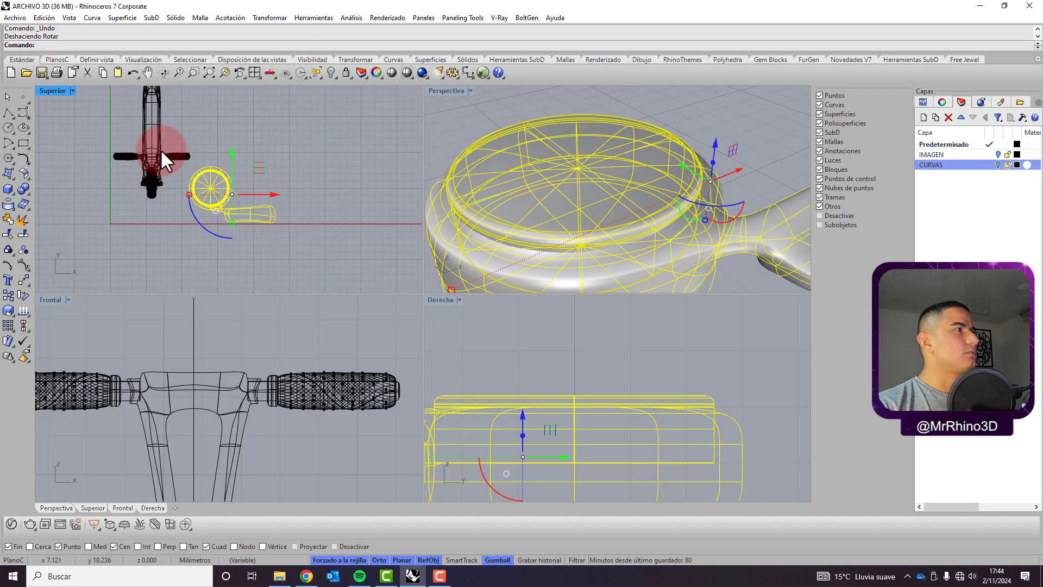
# Scale the complete part down uniformly from a base point on the X axis, with the origin as first reference point.
pyautogui.scroll(3, 187, 162)
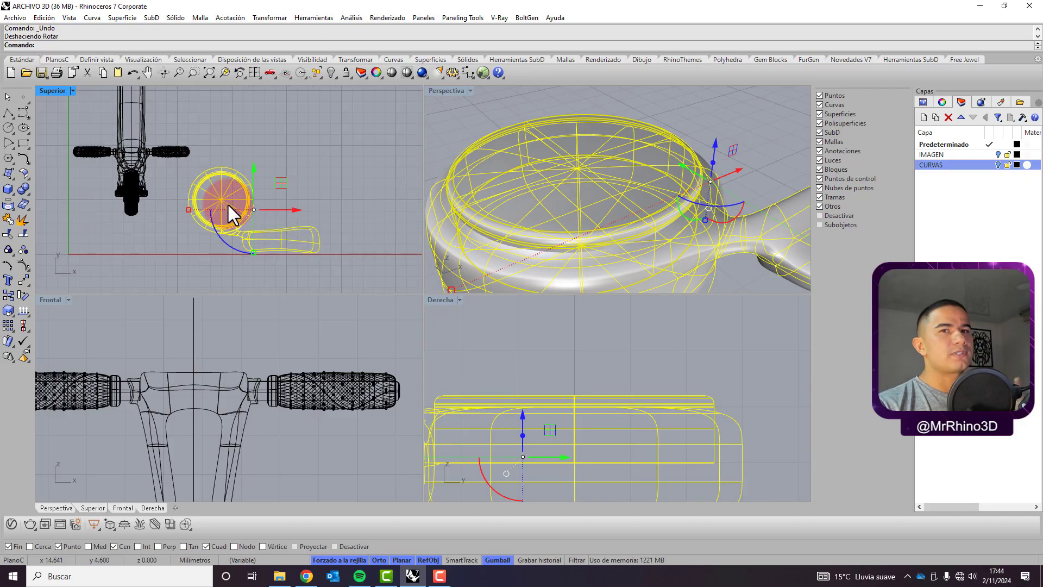
pyautogui.scroll(-1, 230, 209)
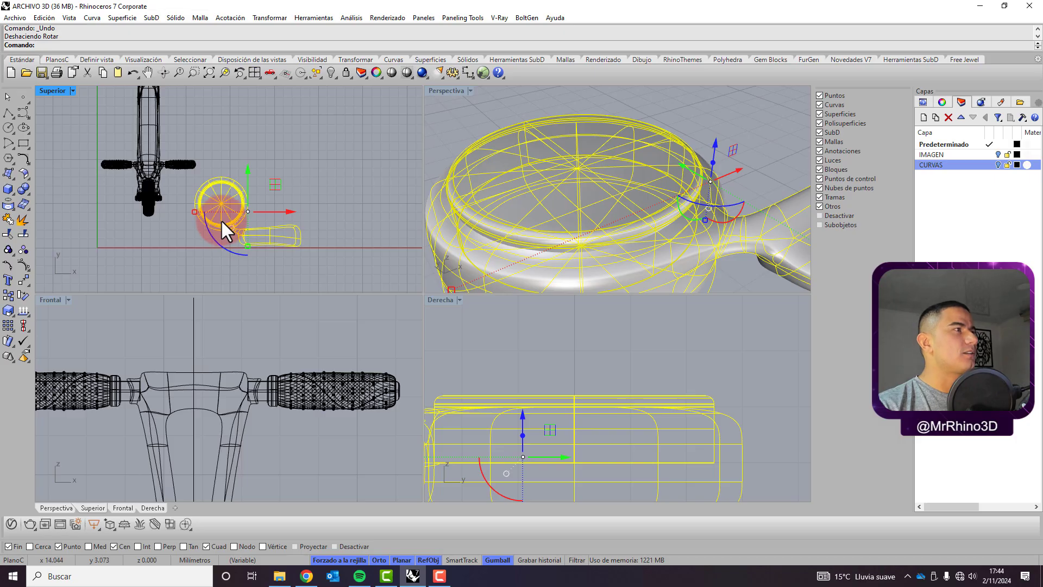
pyautogui.click(6, 306)
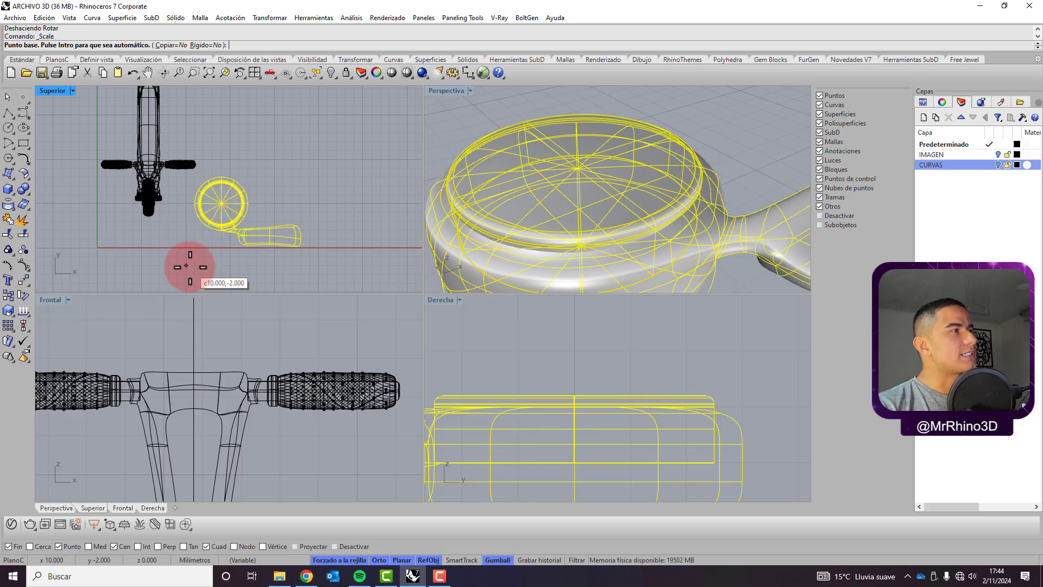
pyautogui.click(213, 248)
pyautogui.click(98, 248)
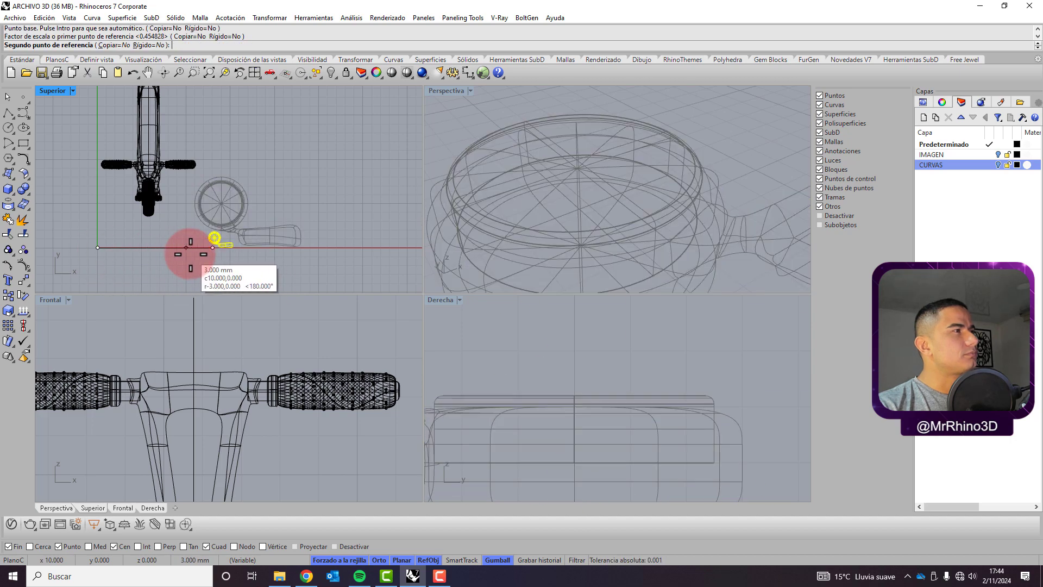
pyautogui.click(192, 254)
# Move the scaled part along Y toward the handlebar and raise it to the height of the grips.
pyautogui.moveTo(224, 234); pyautogui.dragTo(212, 149)
pyautogui.scroll(-5, 589, 394)
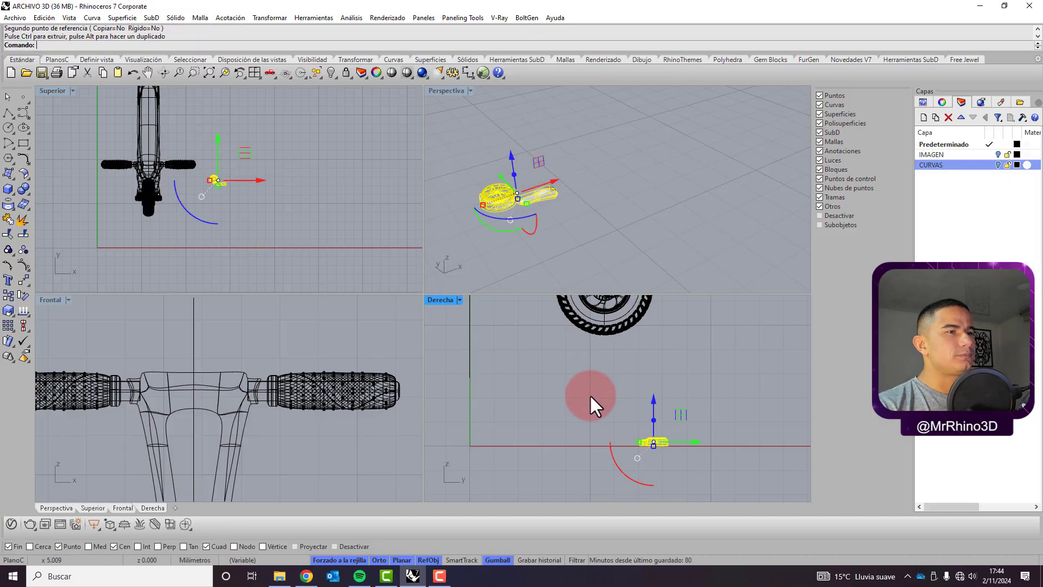
pyautogui.moveTo(599, 398); pyautogui.dragTo(600, 340)
pyautogui.moveTo(600, 340); pyautogui.dragTo(560, 442, button='right')
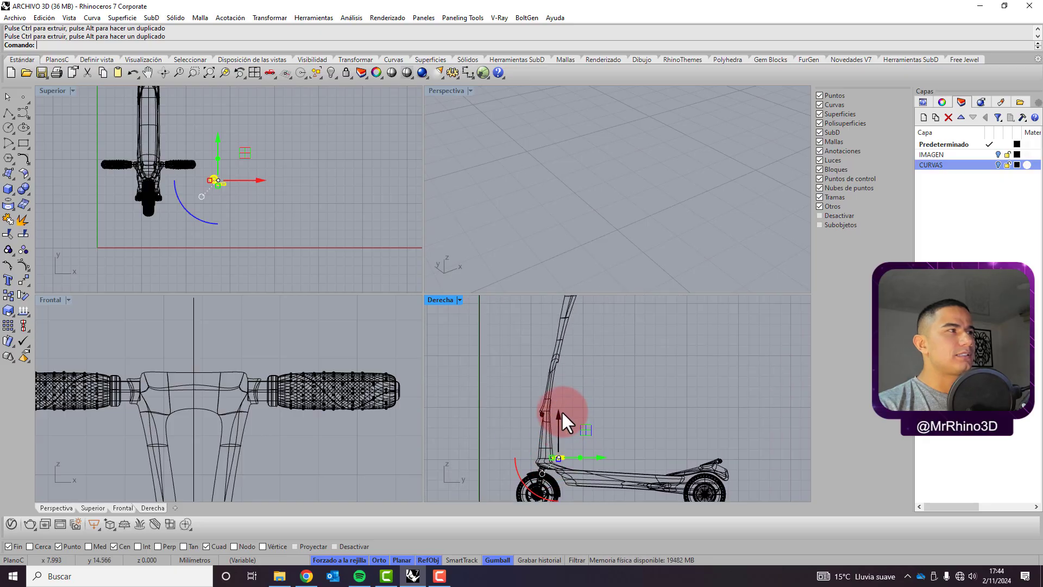
pyautogui.moveTo(562, 410); pyautogui.dragTo(553, 322)
pyautogui.moveTo(535, 340); pyautogui.dragTo(526, 433, button='right')
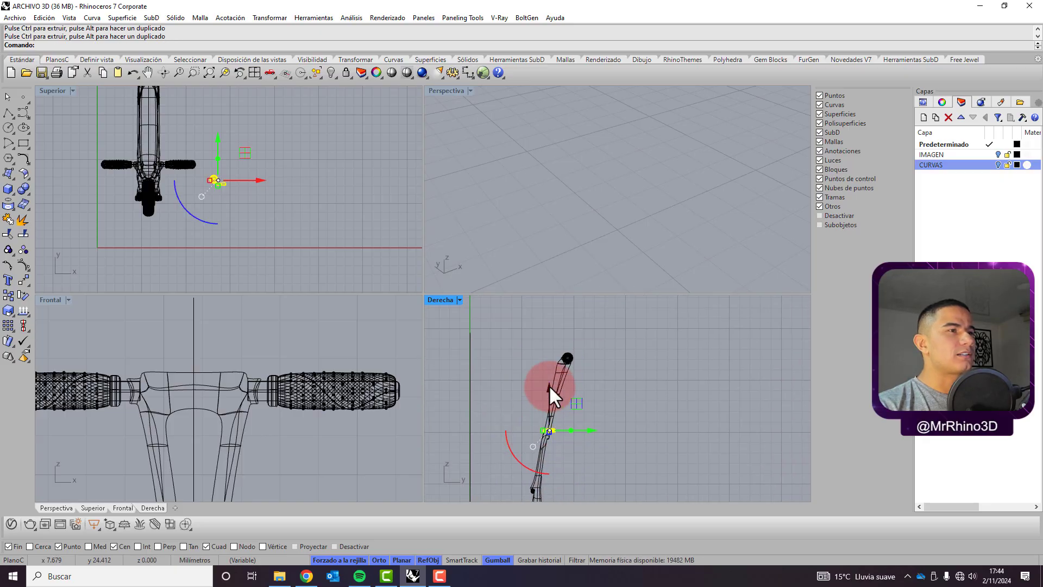
pyautogui.moveTo(550, 386); pyautogui.dragTo(550, 322)
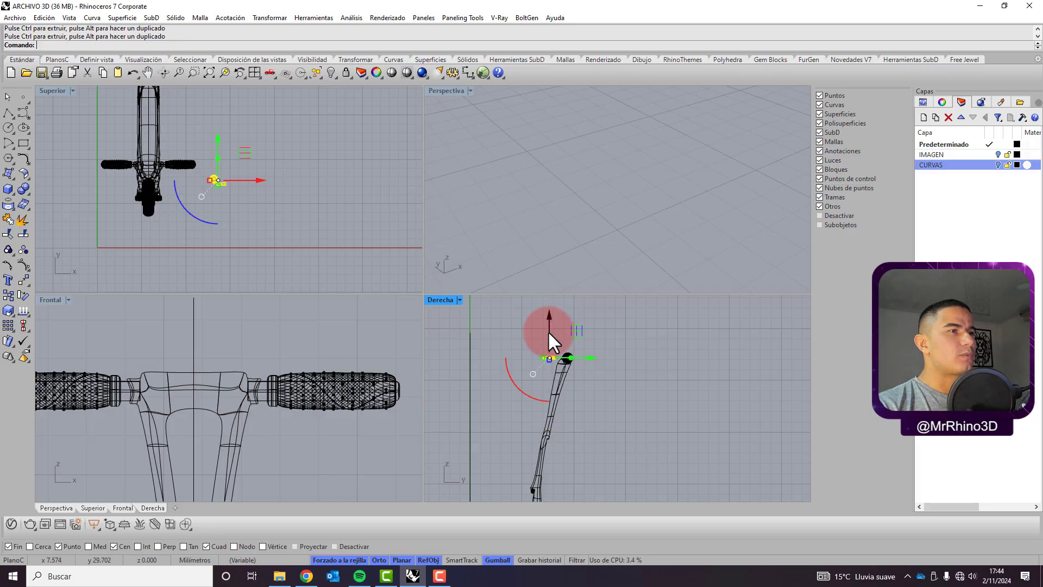
# Move the part along X until it lies beside the right grip, and zoom all views to it.
pyautogui.scroll(2, 573, 349)
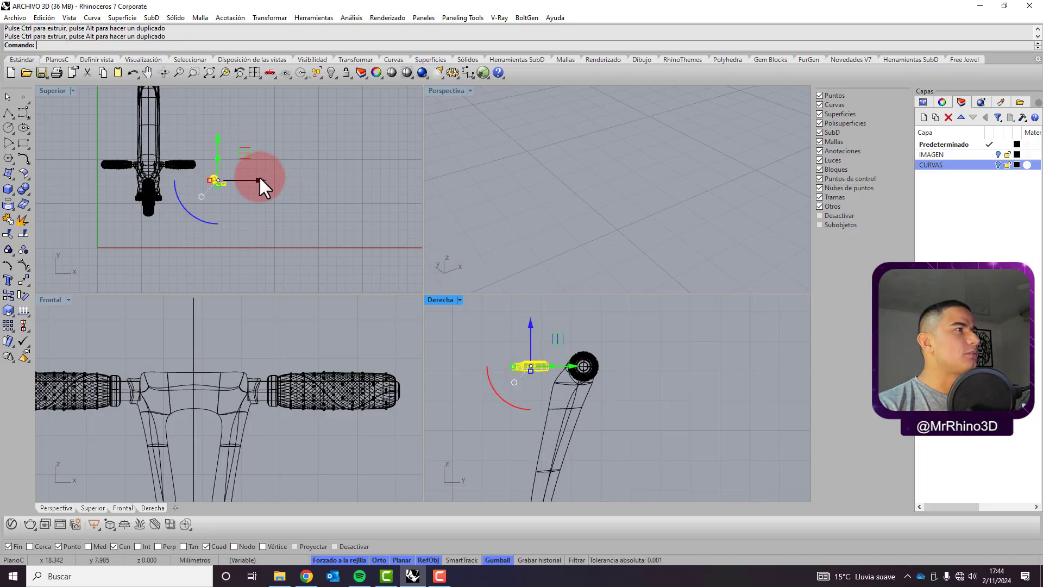
pyautogui.moveTo(259, 180); pyautogui.dragTo(224, 179)
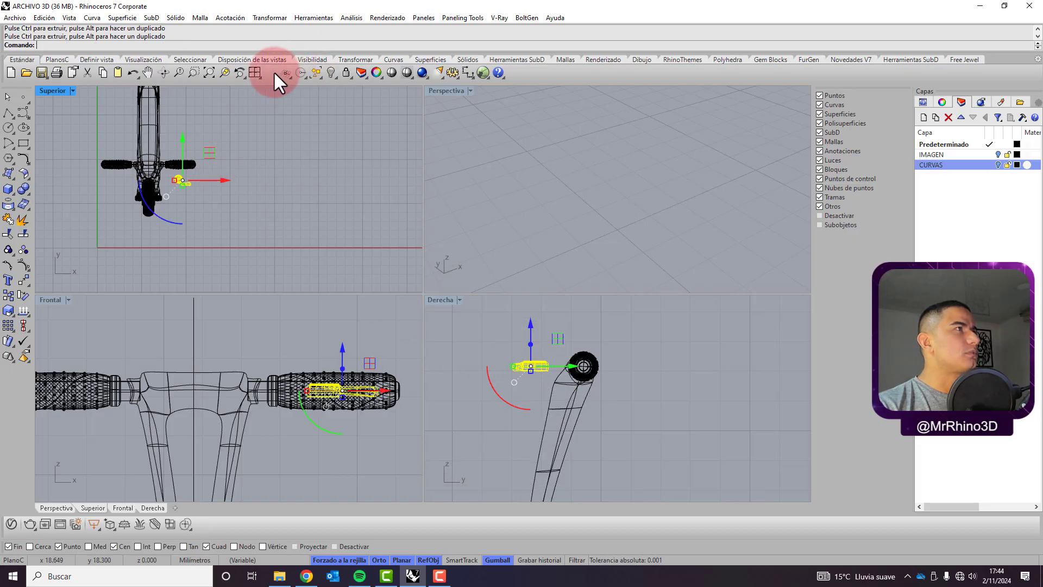
pyautogui.rightClick(223, 70)
pyautogui.click(594, 254)
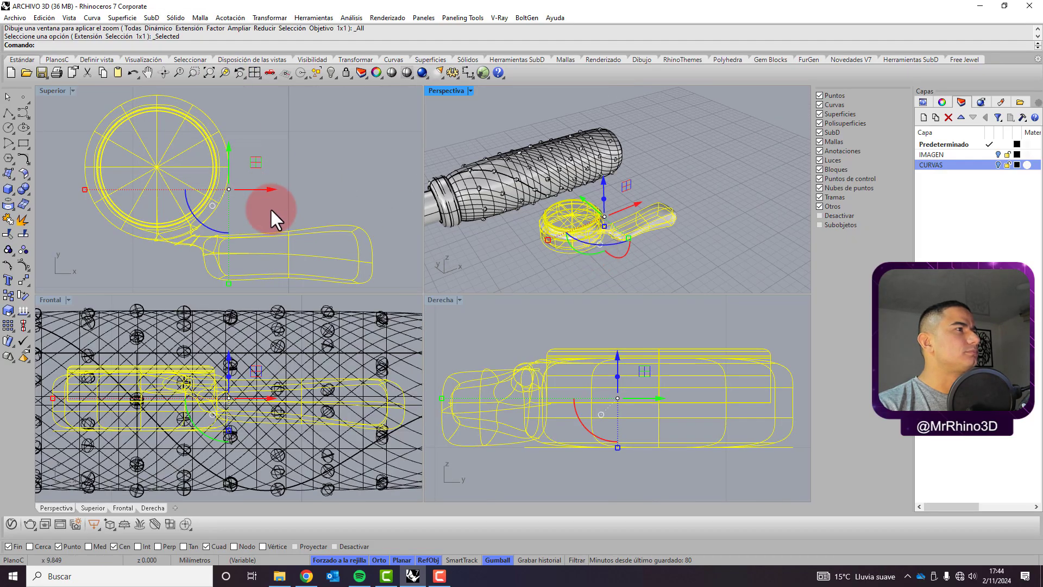
# Move the part closer to the inner end of the right grip, entering an offset of 0.4 mm, and deselect it.
pyautogui.scroll(-4, 298, 166)
pyautogui.moveTo(312, 175); pyautogui.dragTo(175, 181)
pyautogui.scroll(-2, 147, 177)
pyautogui.scroll(4, 144, 135)
pyautogui.write('.4')
pyautogui.press('Return')
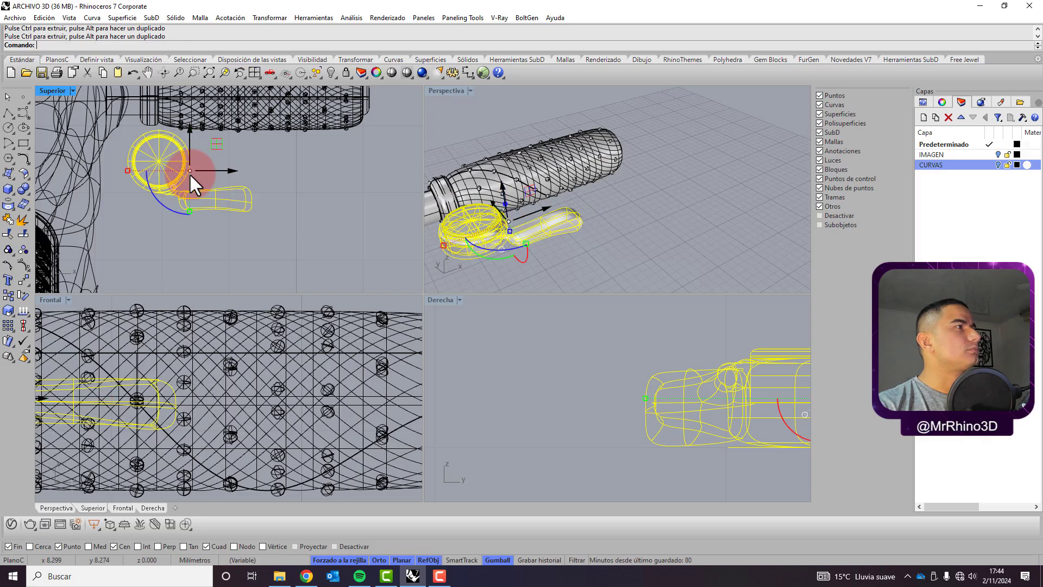
pyautogui.press('Escape')
# Delete the closed ring at the inner end of the grip and turn on the CURVAS layer.
pyautogui.moveTo(618, 231); pyautogui.dragTo(466, 163, button='right')
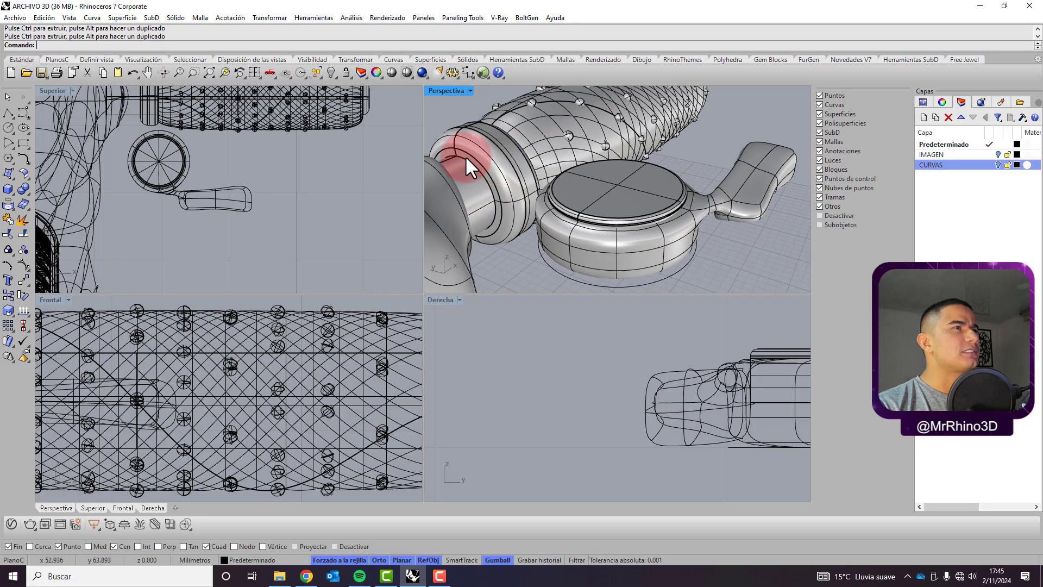
pyautogui.click(441, 146)
pyautogui.press('Delete')
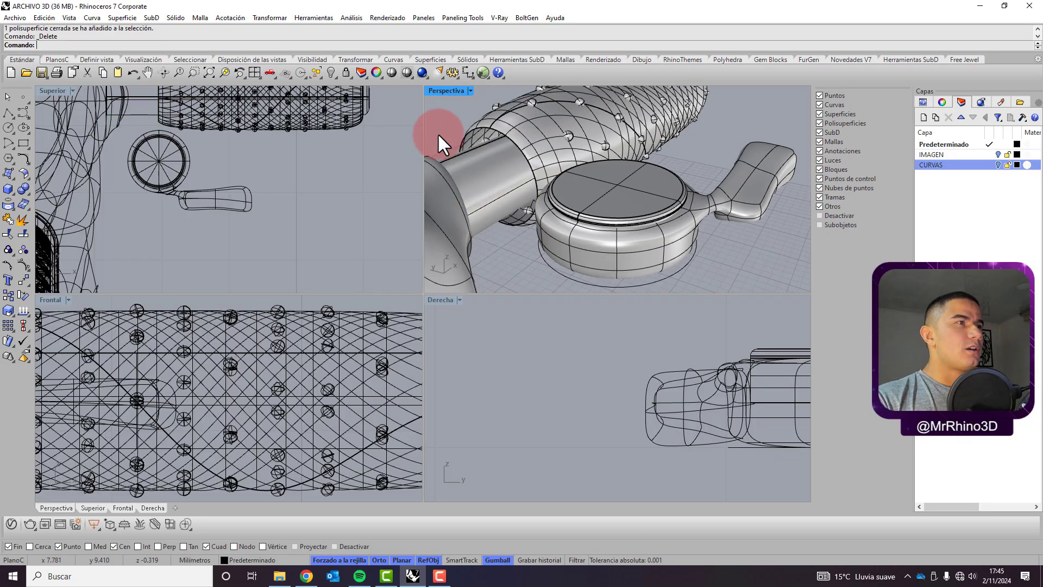
pyautogui.click(998, 164)
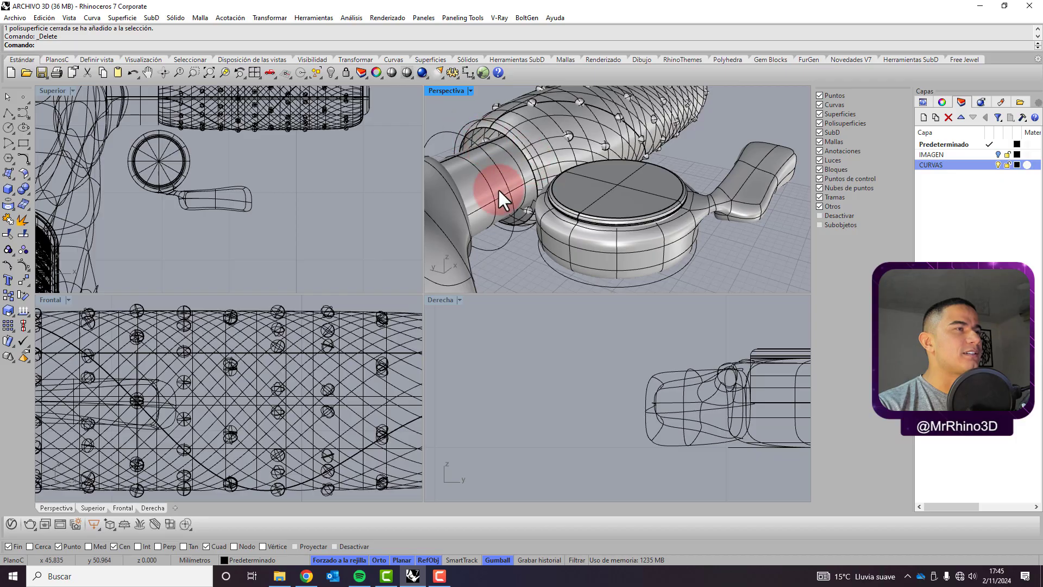
pyautogui.click(438, 132)
pyautogui.keyDown('shift'); pyautogui.click(472, 116); pyautogui.keyUp('shift')
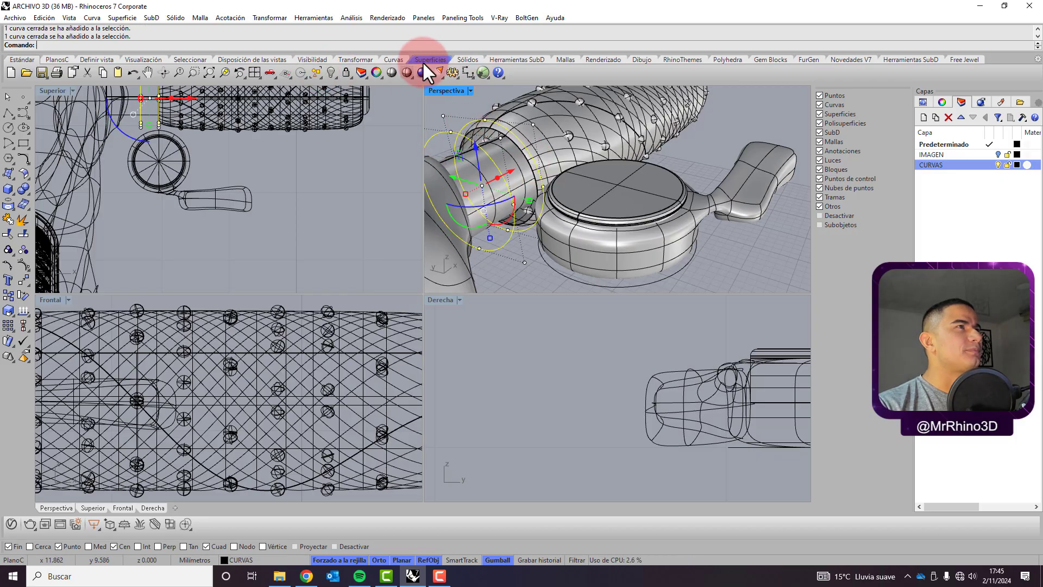
pyautogui.click(468, 59)
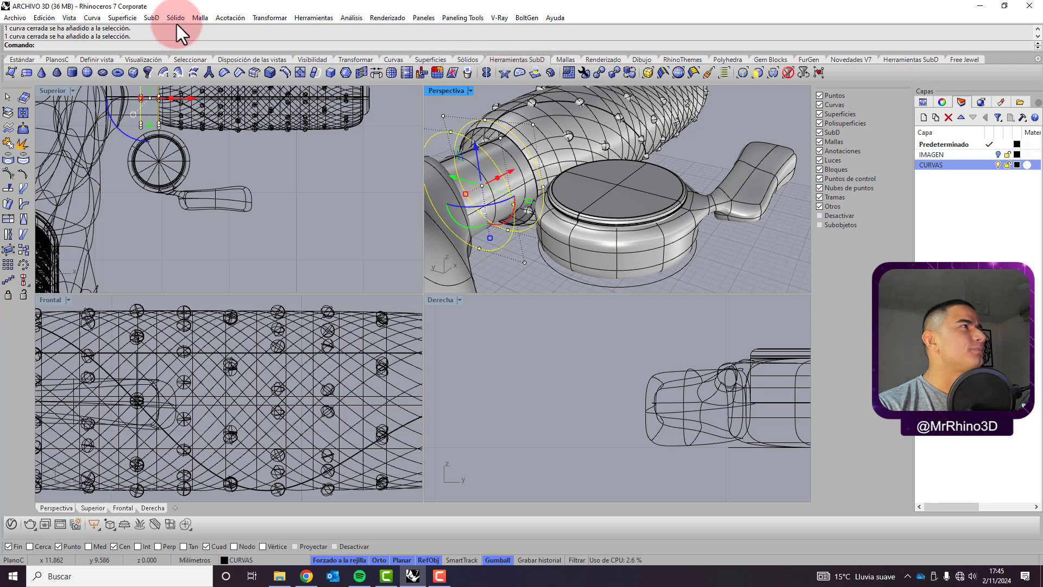
pyautogui.click(177, 72)
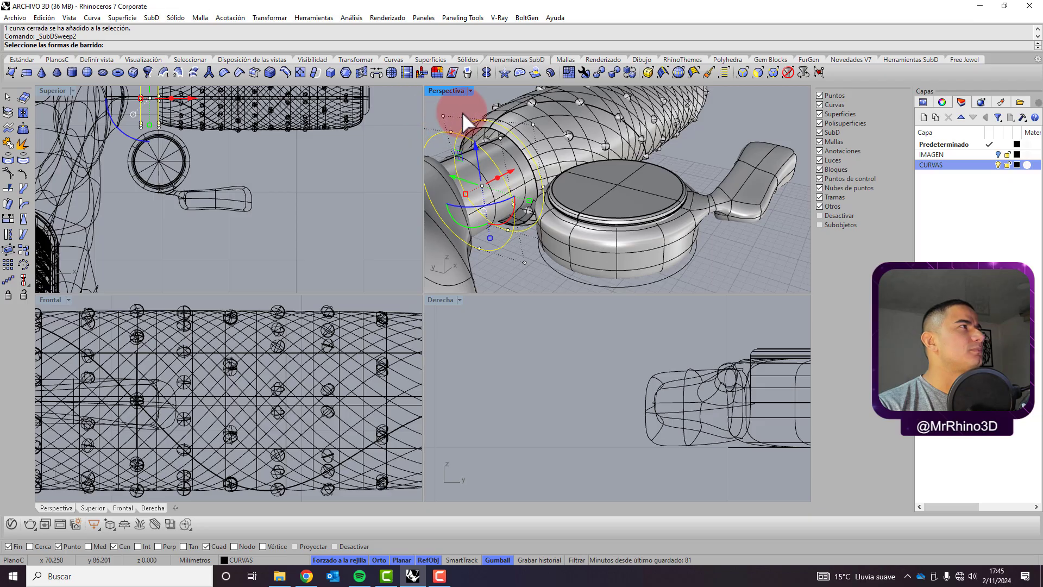
pyautogui.press('Escape')
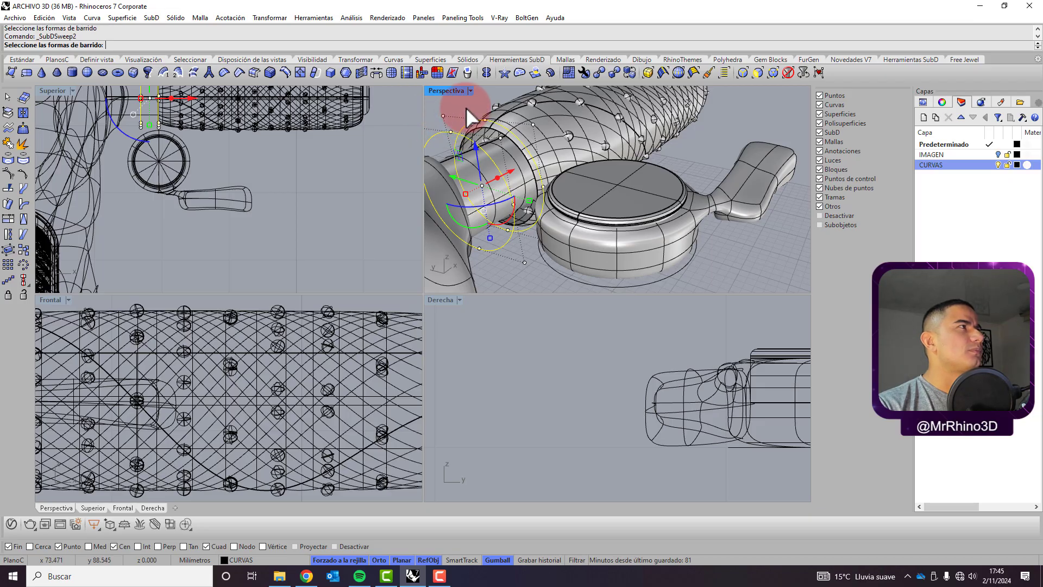
pyautogui.click(462, 106)
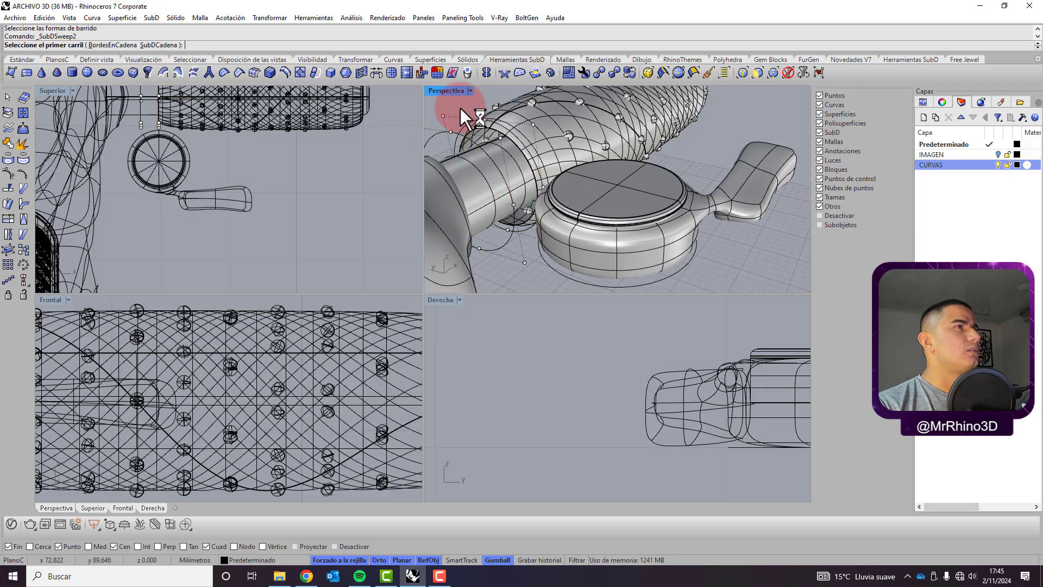
pyautogui.press('Return')
# Start a SubD loft and pick the two circles around the handlebar at the inner end of the right grip as profiles.
pyautogui.click(152, 17)
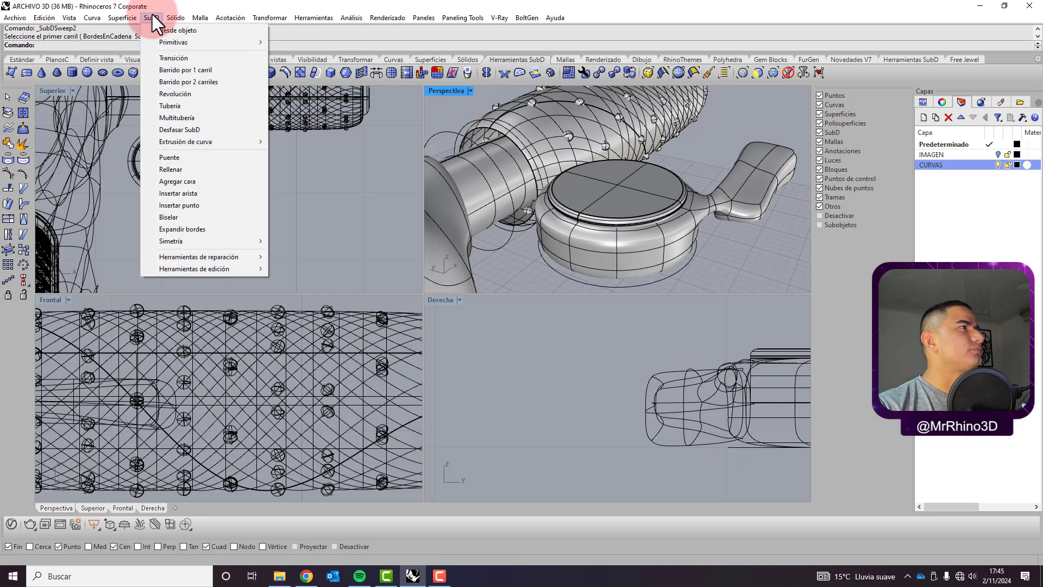
pyautogui.click(220, 58)
pyautogui.click(443, 133)
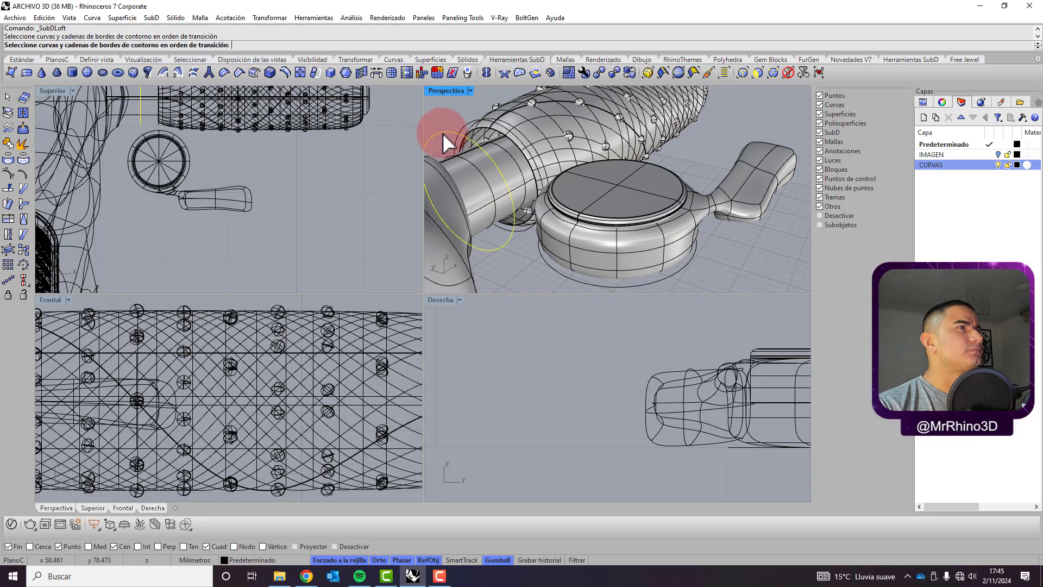
pyautogui.rightClick(444, 131)
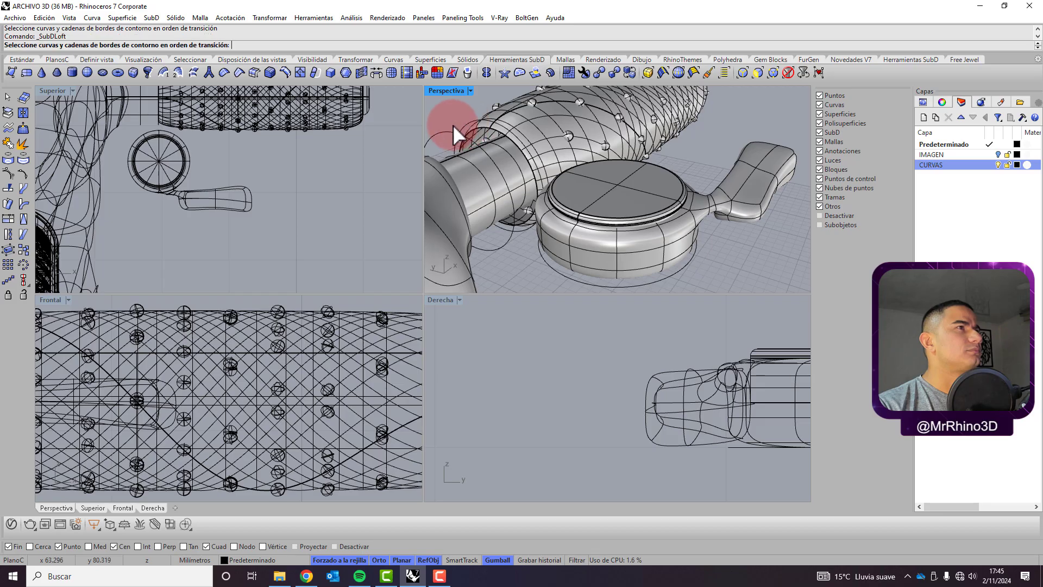
pyautogui.click(462, 124)
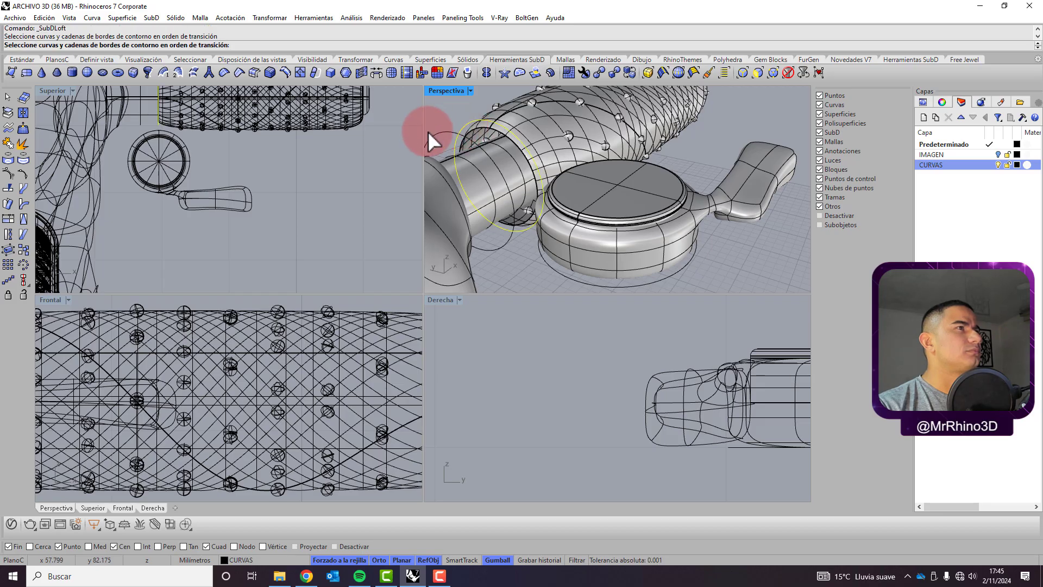
pyautogui.click(429, 132)
pyautogui.rightClick(438, 136)
pyautogui.rightClick(437, 136)
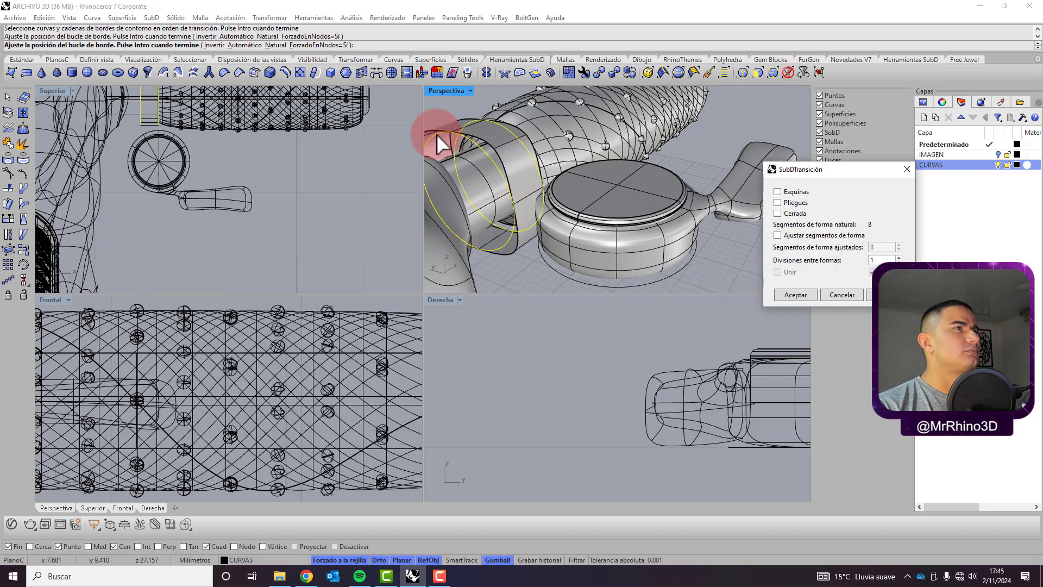
# Try the Esquinas, Pliegues and Cerrada options on the loft and leave all three off.
pyautogui.click(796, 191)
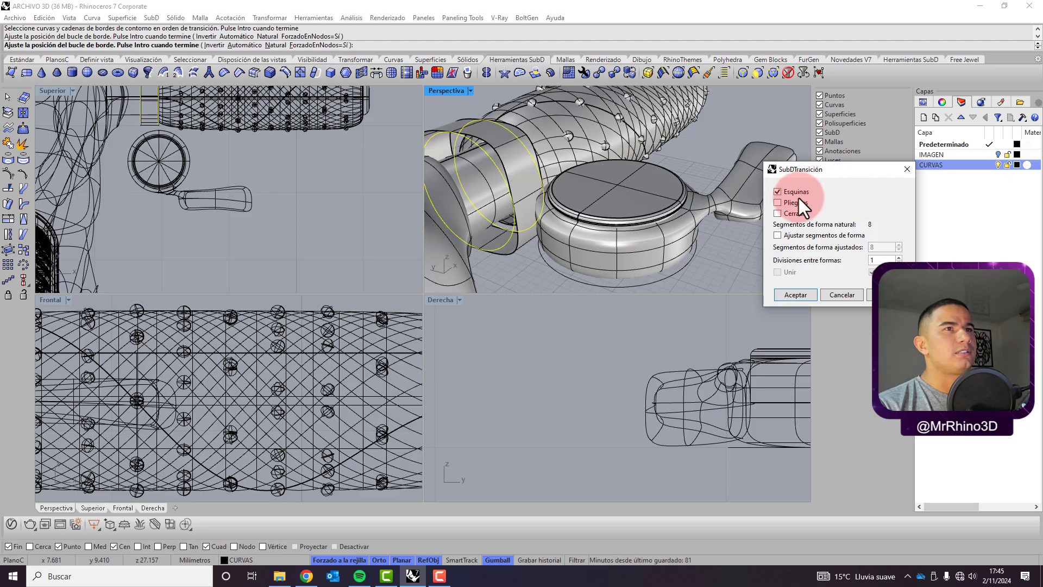
pyautogui.click(794, 213)
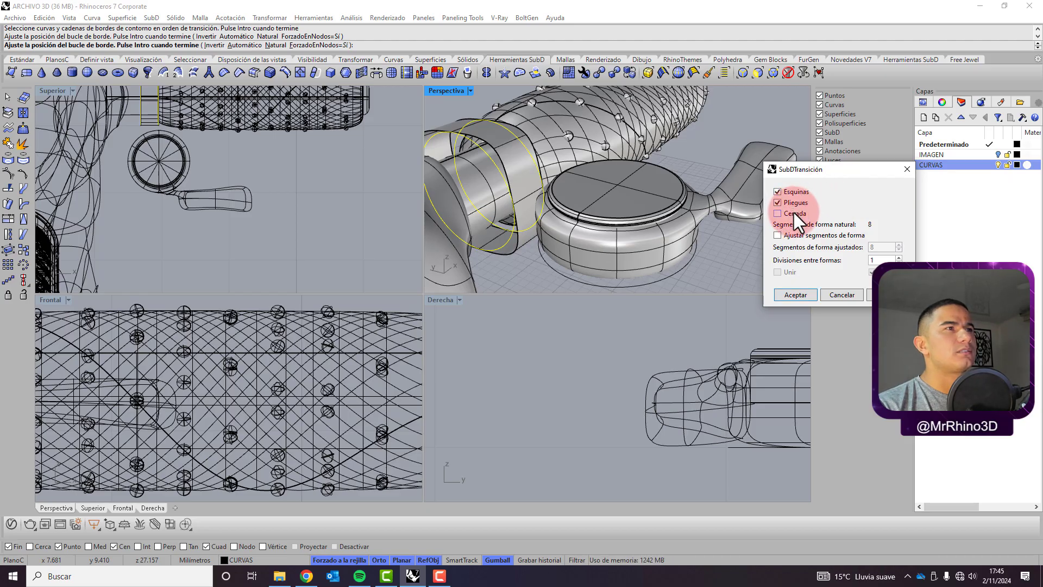
pyautogui.click(794, 202)
pyautogui.click(796, 191)
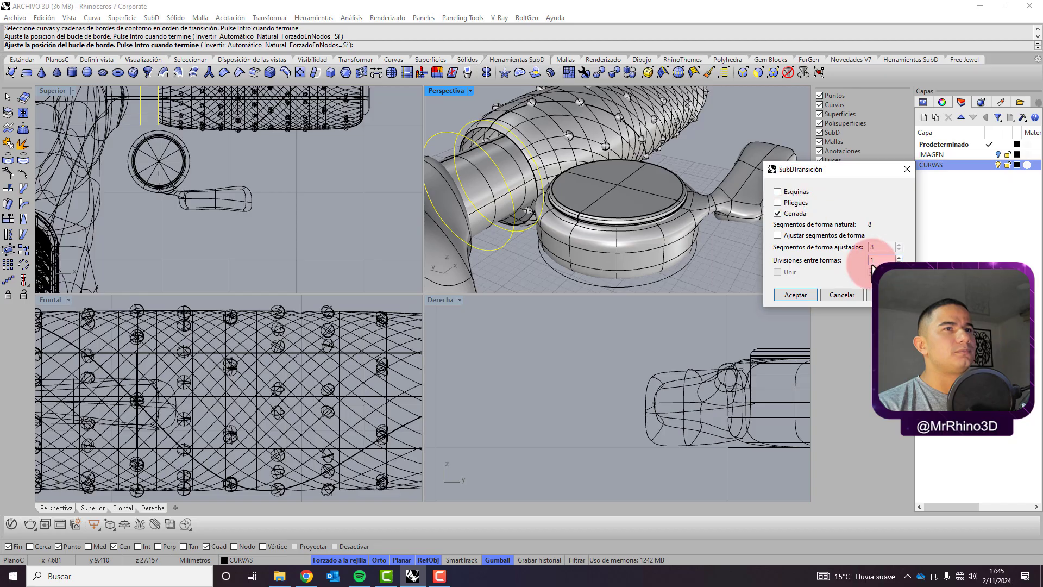
pyautogui.doubleClick(886, 259)
pyautogui.click(785, 215)
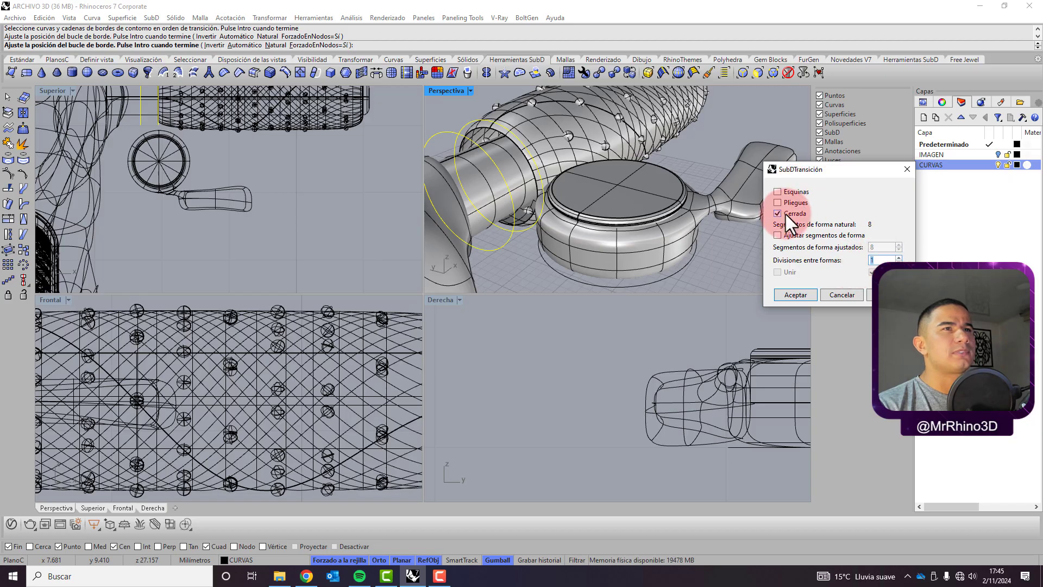
# Use 2 divisions between the profiles, enable Ajustar segmentos de forma with 8 segments, and create the ring loft.
pyautogui.click(898, 257)
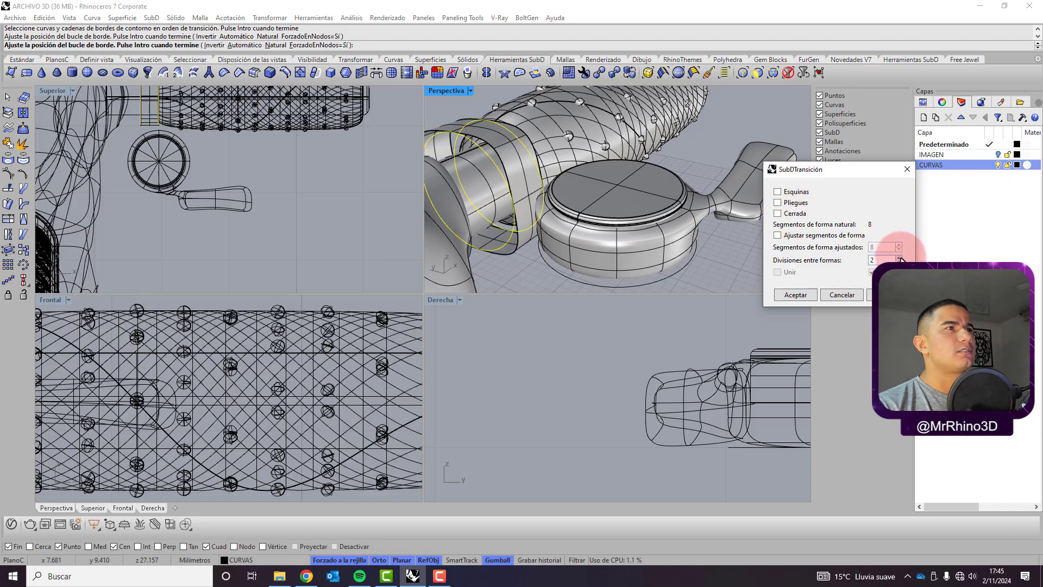
pyautogui.click(899, 258)
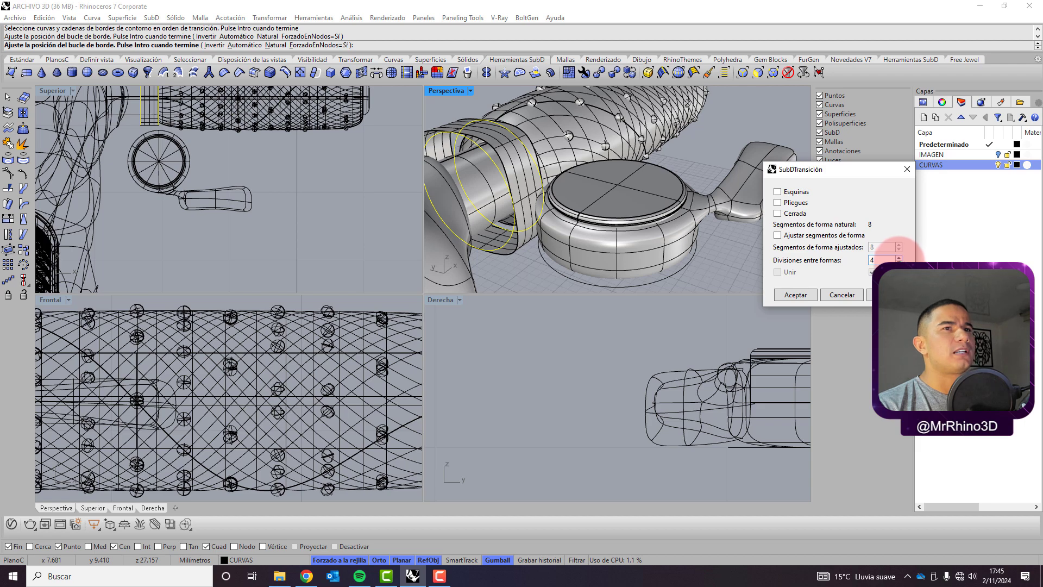
pyautogui.click(899, 262)
pyautogui.click(899, 262)
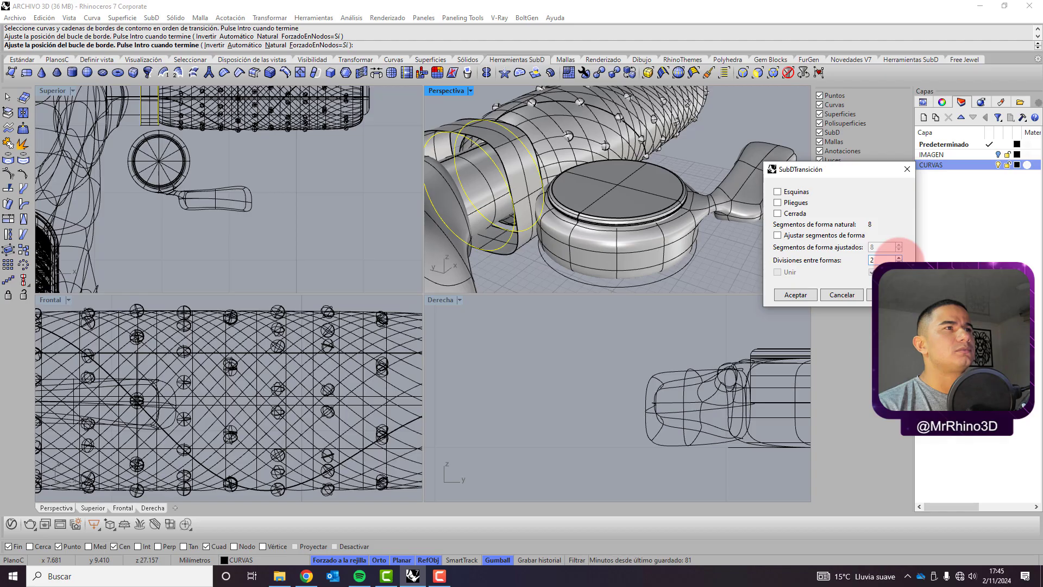
pyautogui.click(793, 294)
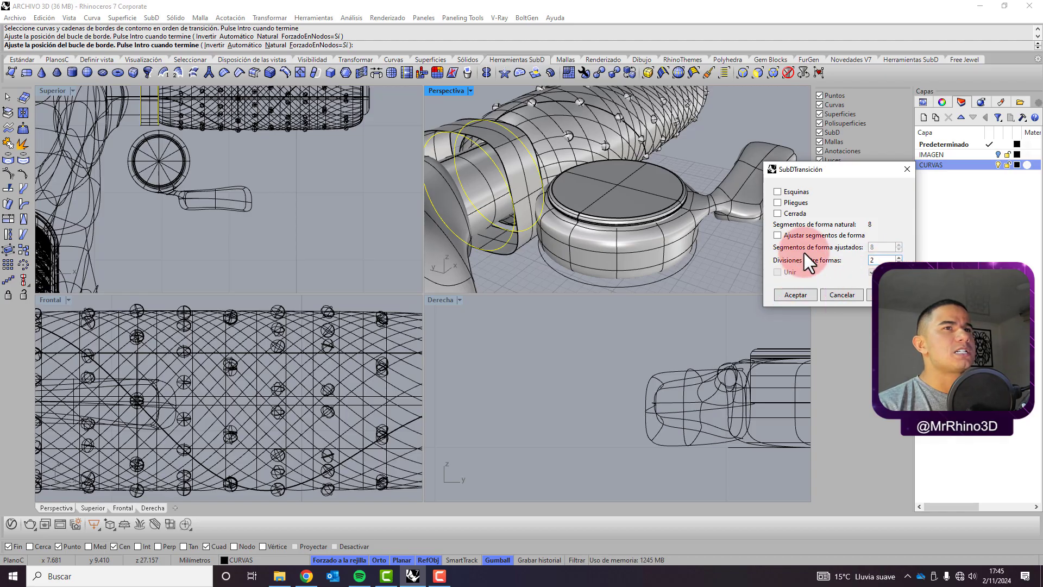
pyautogui.click(809, 235)
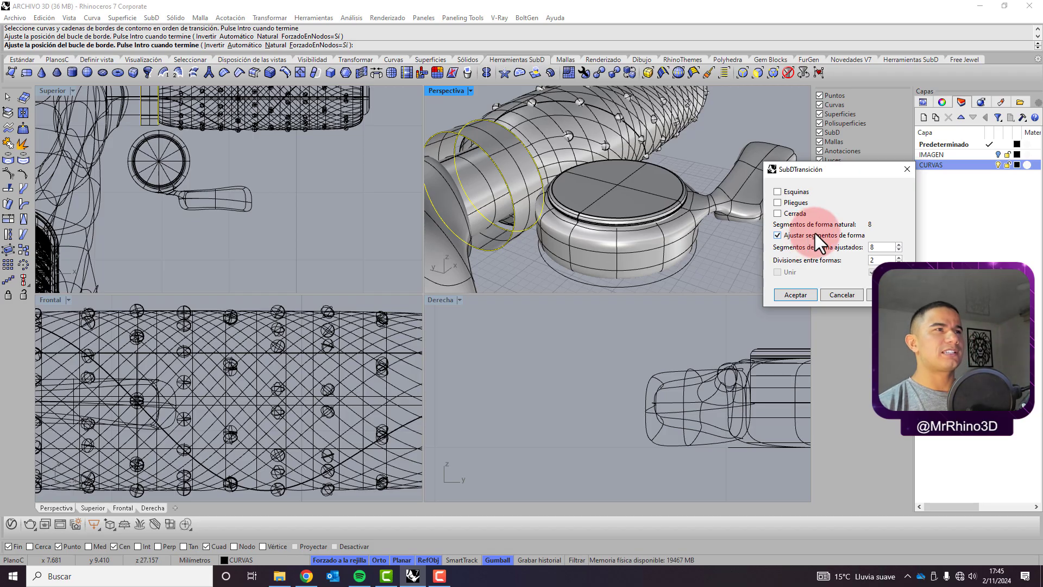
pyautogui.click(788, 293)
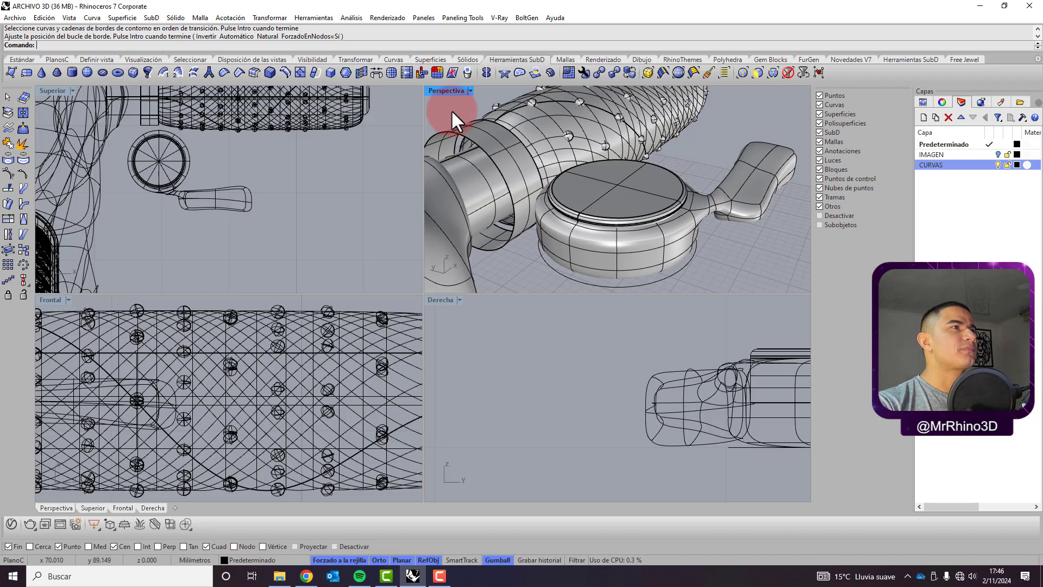
# Try to fill the open end of the lofted ring facing away from the grip.
pyautogui.click(439, 145)
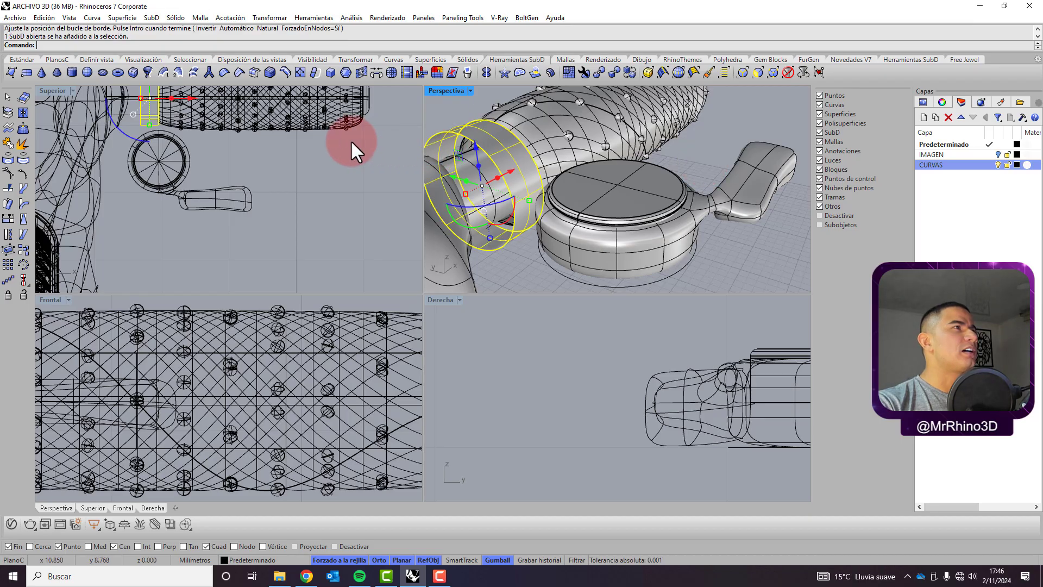
pyautogui.click(149, 17)
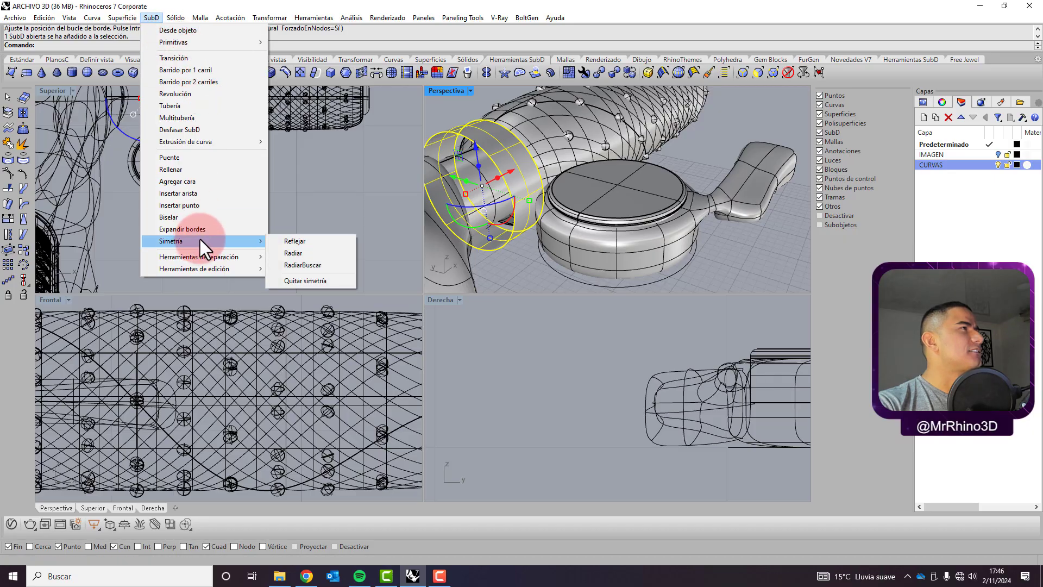
pyautogui.moveTo(213, 47)
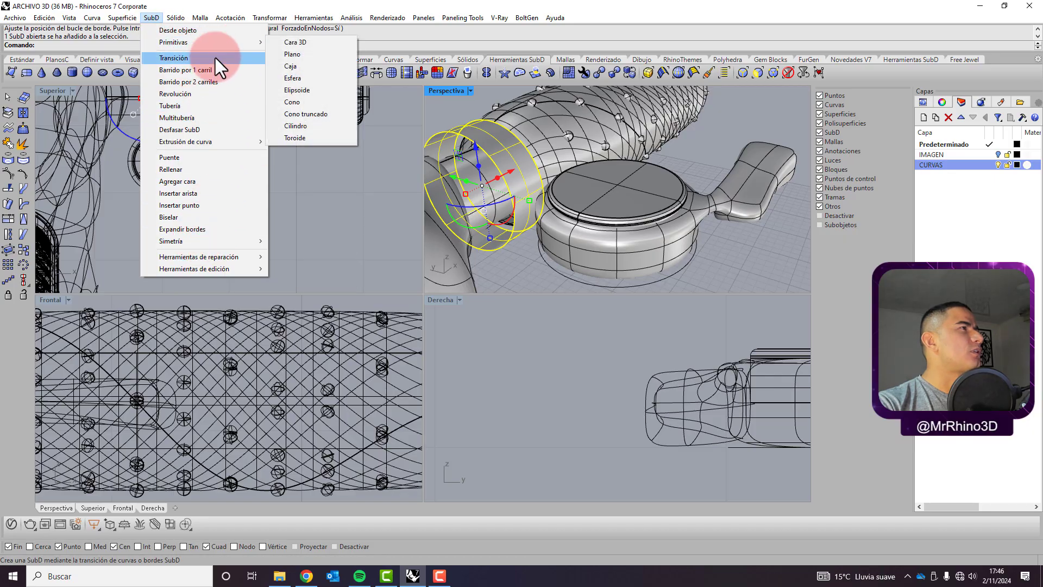
pyautogui.click(230, 168)
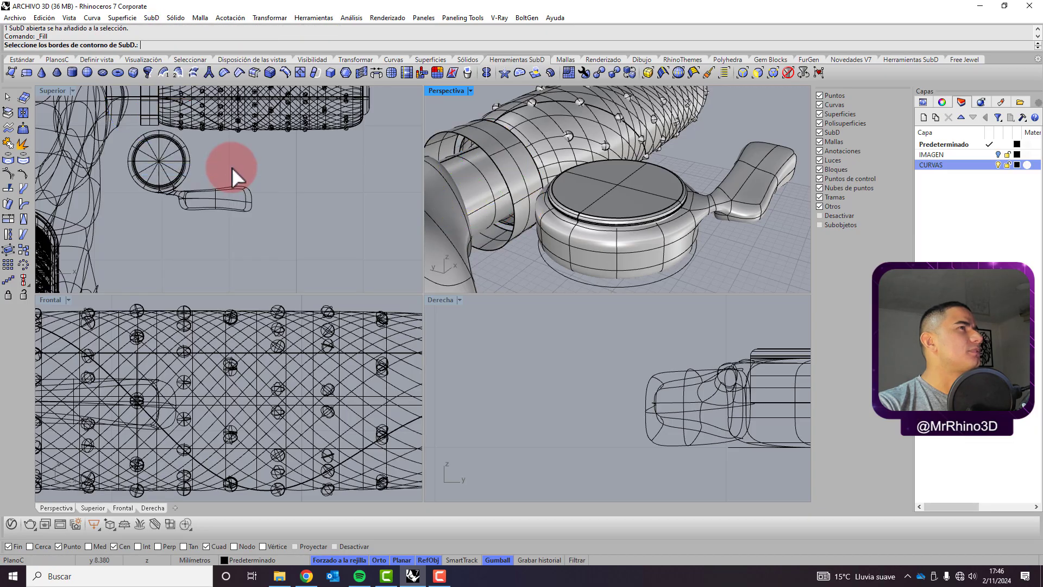
pyautogui.click(433, 136)
pyautogui.press('Return')
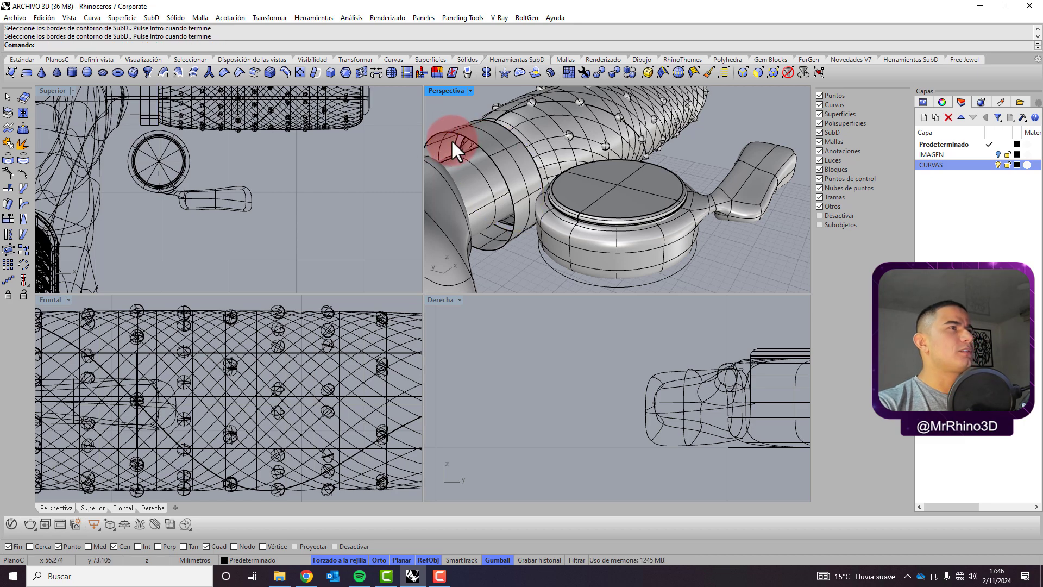
# Fill the ring's open end facing away from the grip, using the Automático patch style.
pyautogui.scroll(-3, 451, 139)
pyautogui.doubleClick(442, 91)
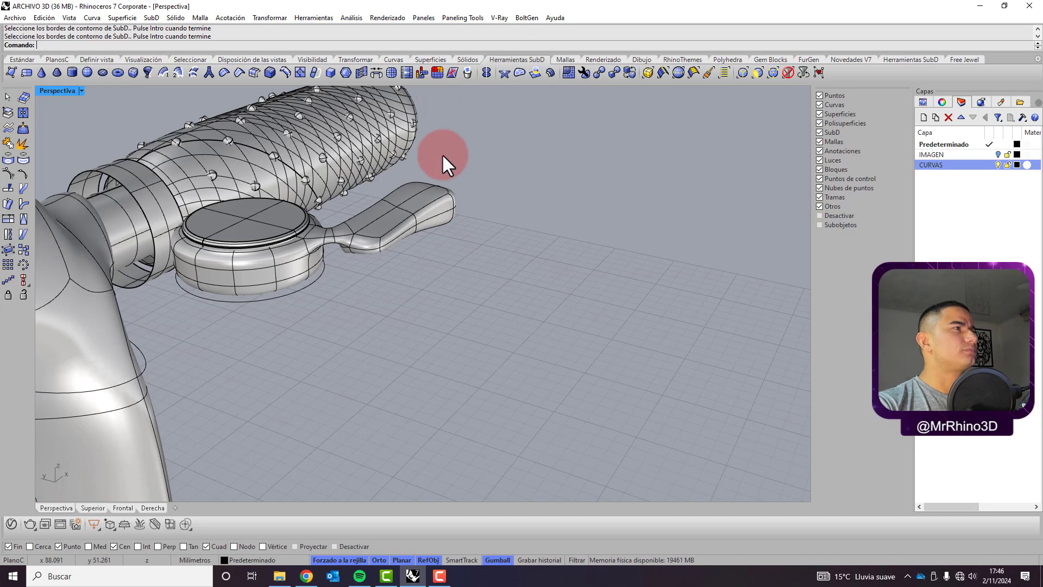
pyautogui.moveTo(443, 156); pyautogui.dragTo(319, 260, button='right')
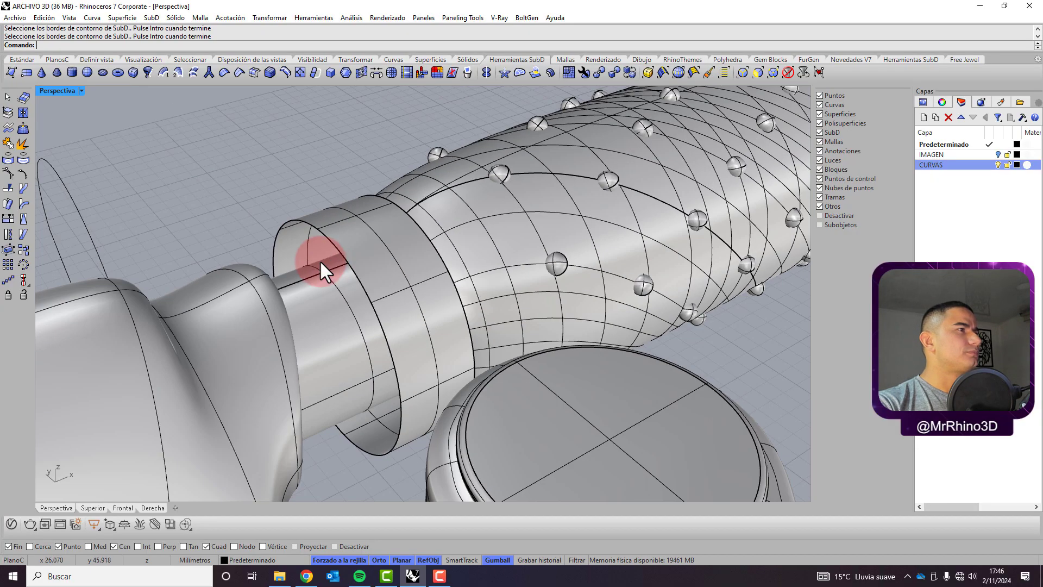
pyautogui.click(273, 255)
pyautogui.press('Return')
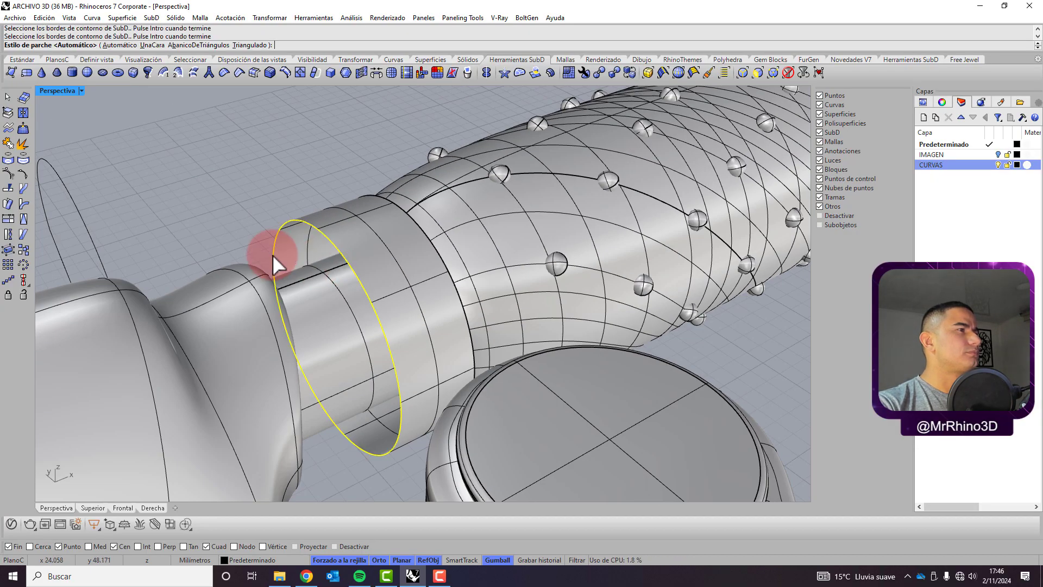
pyautogui.press('Return')
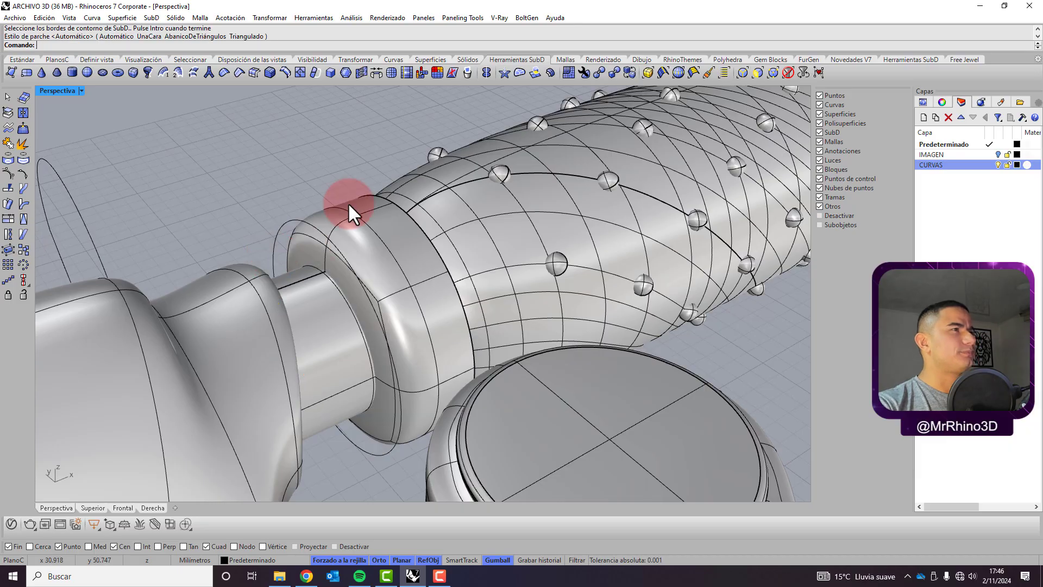
# Fill the ring's other open end, facing the grip, with the Automático patch style.
pyautogui.moveTo(349, 214); pyautogui.dragTo(303, 217, button='right')
pyautogui.press('Return')
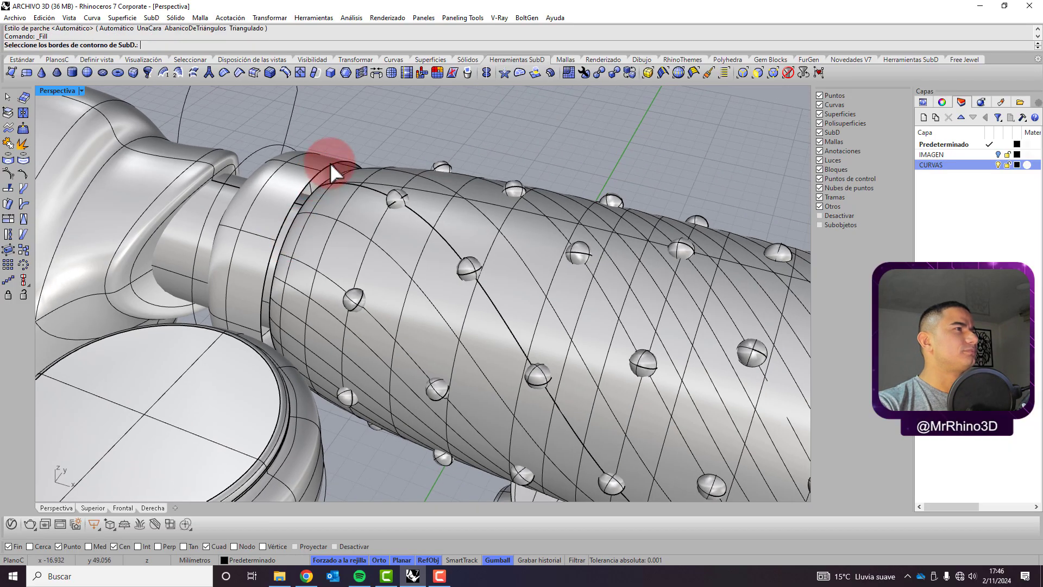
pyautogui.click(330, 162)
pyautogui.press('Return')
pyautogui.press('Return')
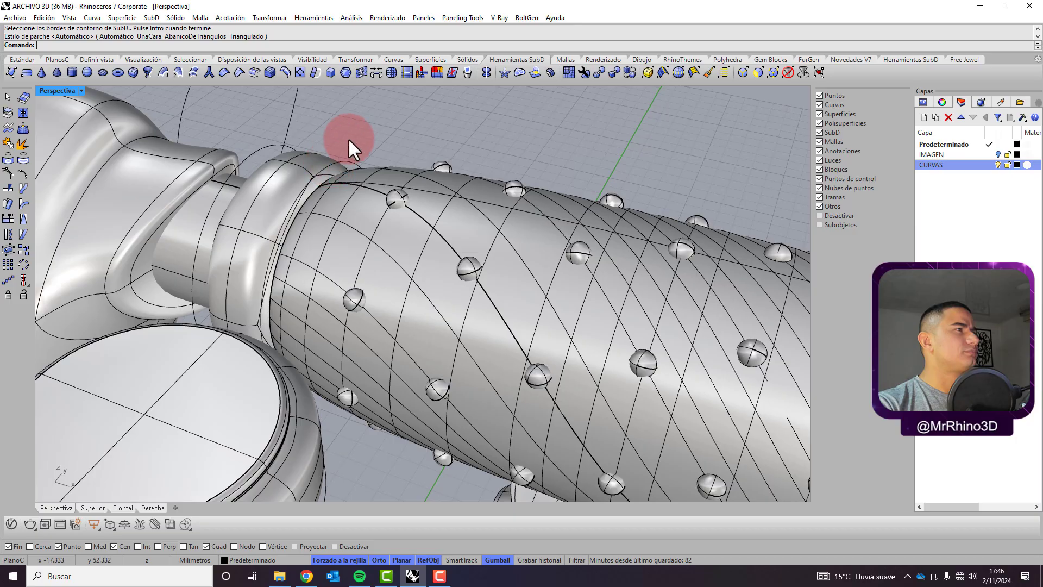
# Restrict selection to faces and delete the two opposing faces, one on the round part's side and one on the ring.
pyautogui.moveTo(350, 147); pyautogui.dragTo(426, 365, button='right')
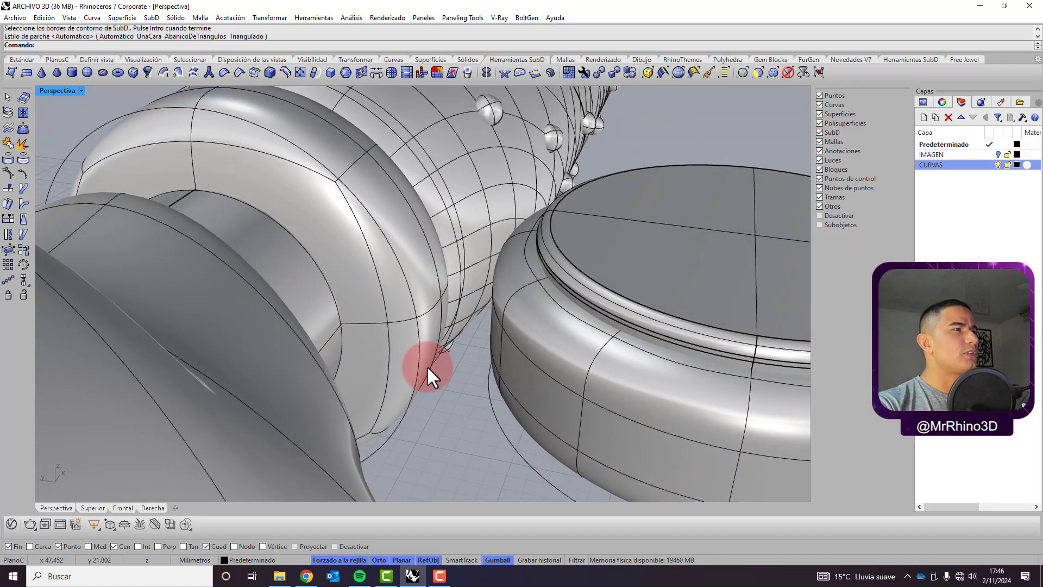
pyautogui.click(201, 28)
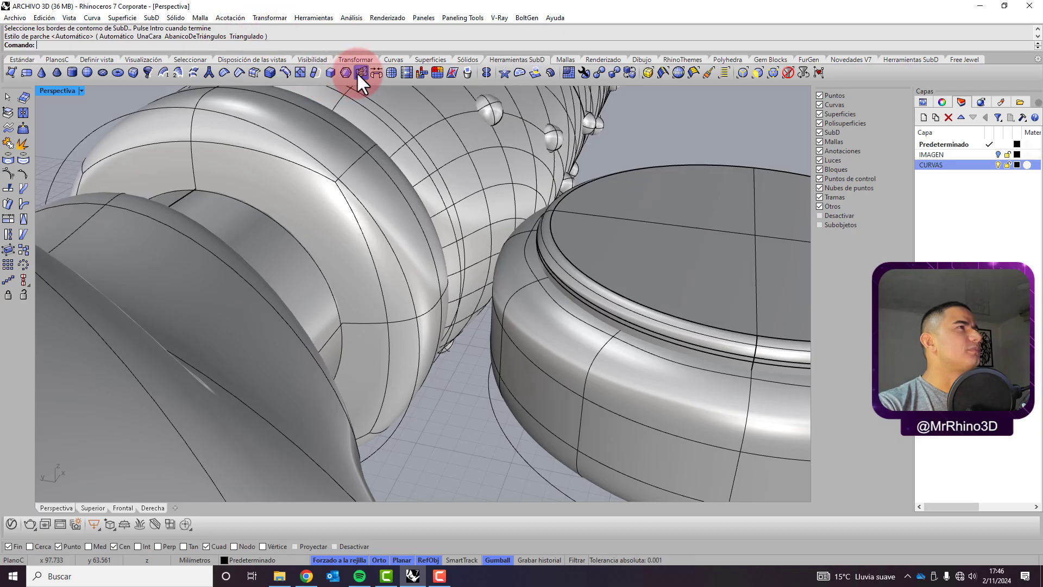
pyautogui.click(413, 135)
pyautogui.click(520, 405)
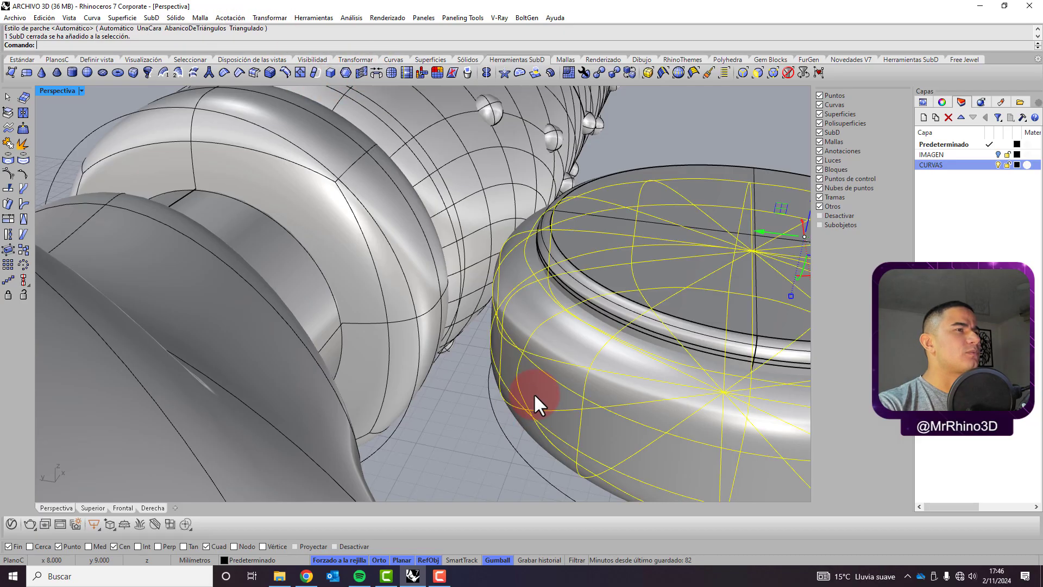
pyautogui.click(758, 71)
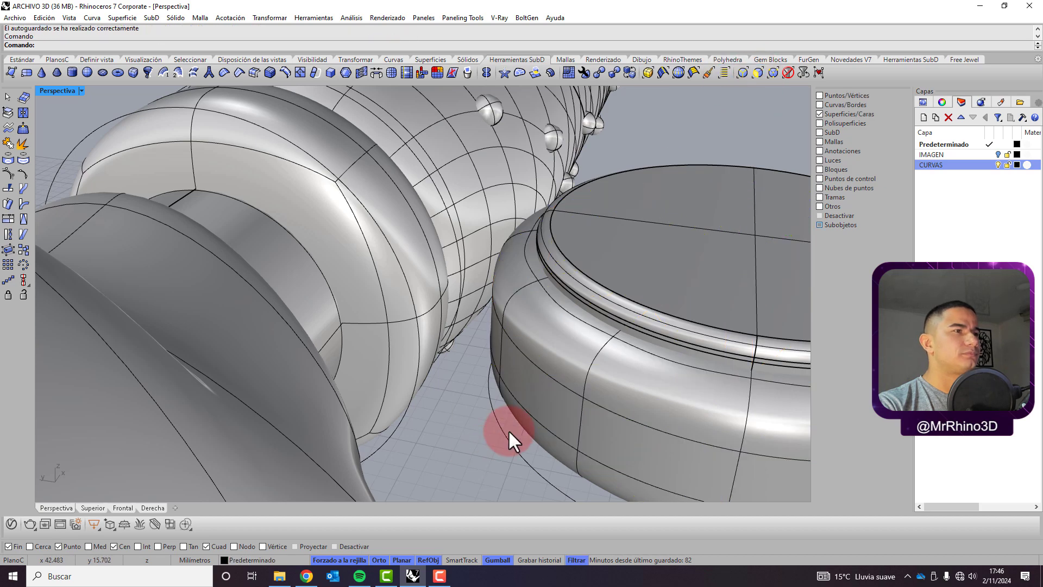
pyautogui.keyDown('ctrl'); pyautogui.keyDown('shift'); pyautogui.click(523, 389); pyautogui.keyUp('shift'); pyautogui.keyUp('ctrl')
pyautogui.press('Delete')
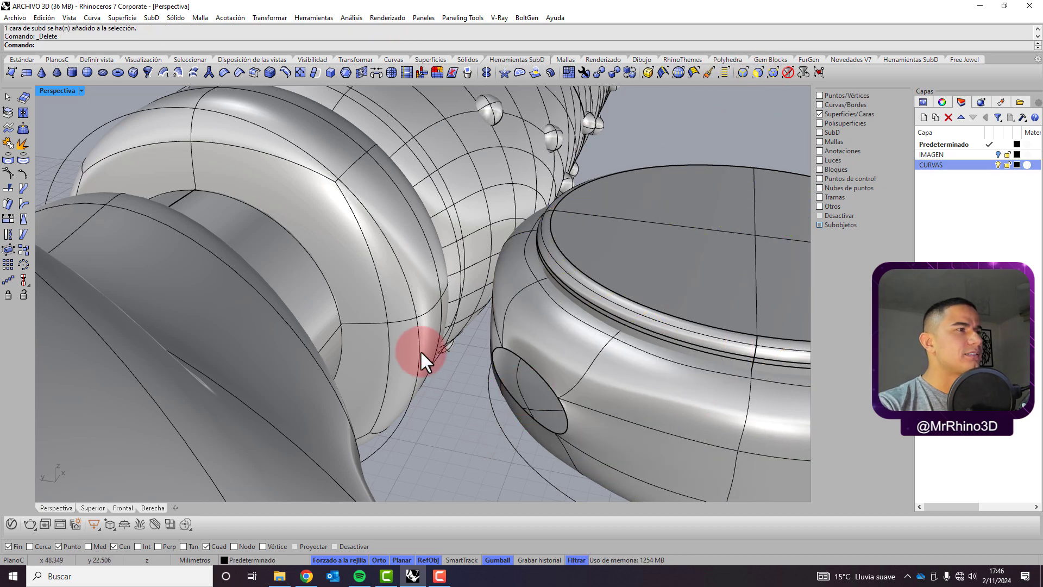
pyautogui.keyDown('ctrl'); pyautogui.keyDown('shift'); pyautogui.click(433, 337); pyautogui.keyUp('shift'); pyautogui.keyUp('ctrl')
pyautogui.press('Delete')
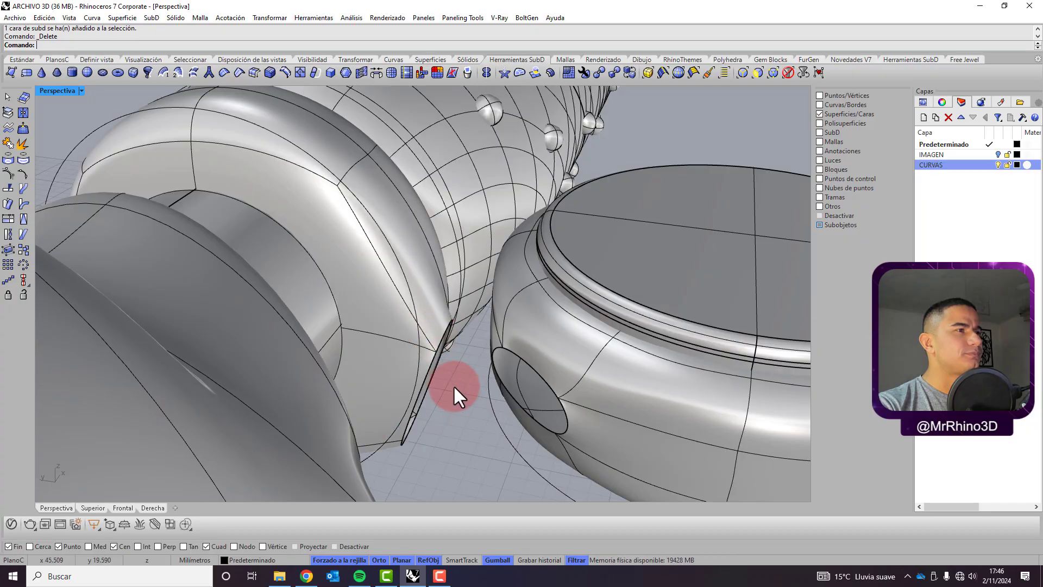
# Bridge the open edge loops of the round part and the handlebar ring using 3 segments, joined.
pyautogui.click(380, 75)
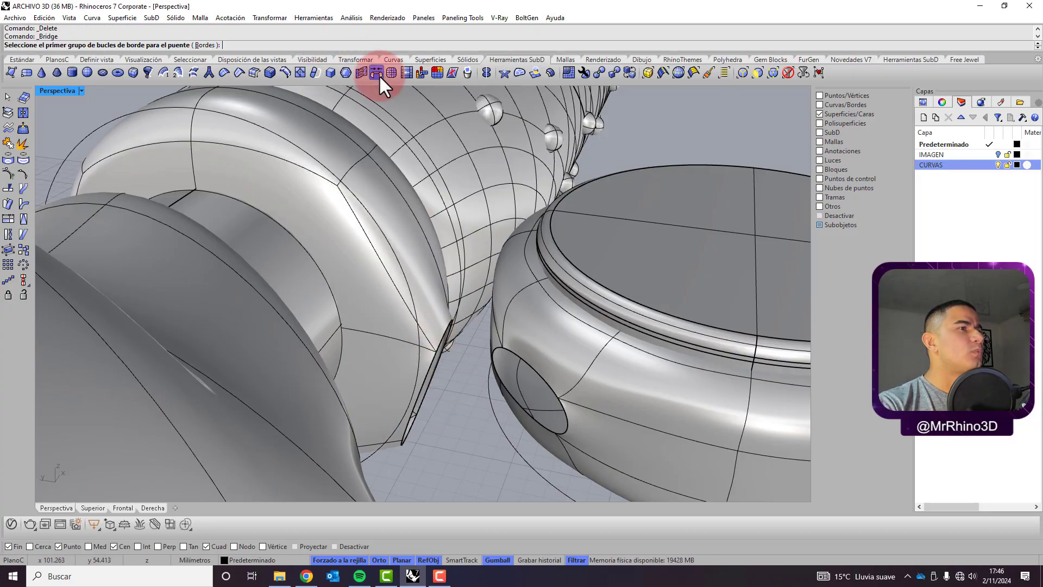
pyautogui.click(567, 428)
pyautogui.rightClick(445, 415)
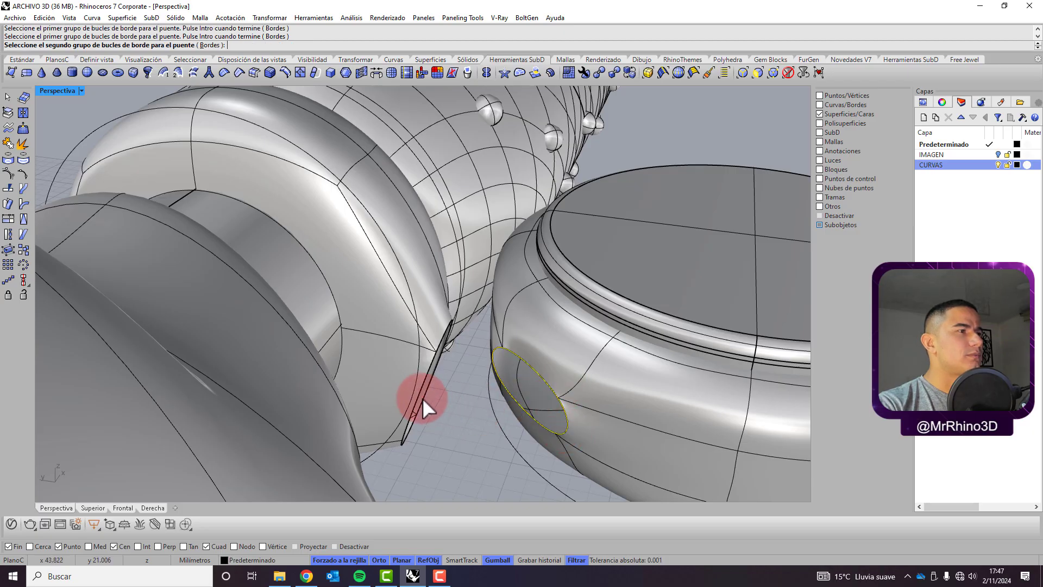
pyautogui.click(422, 401)
pyautogui.rightClick(423, 401)
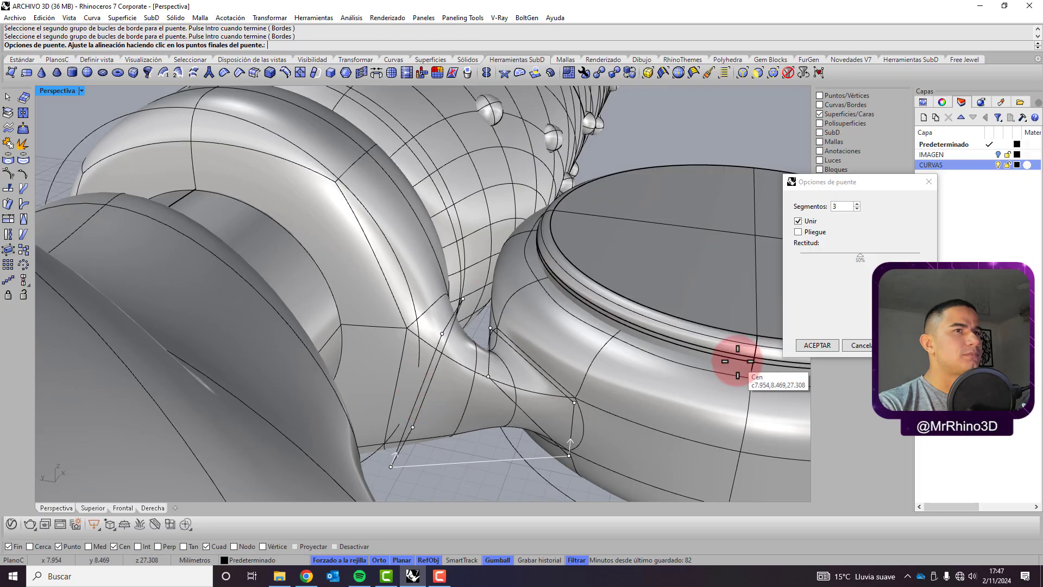
pyautogui.click(810, 345)
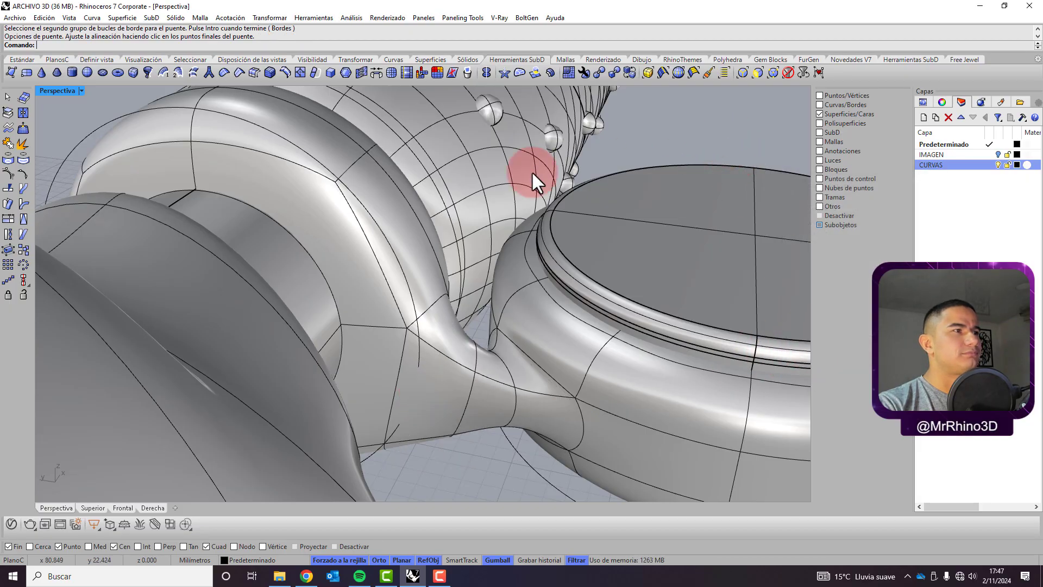
# Remove the faces-only selection filter and check that the lever assembly can be selected as whole objects.
pyautogui.scroll(-3, 609, 291)
pyautogui.moveTo(610, 291); pyautogui.dragTo(478, 345, button='right')
pyautogui.keyDown('ctrl'); pyautogui.keyDown('shift'); pyautogui.click(483, 348); pyautogui.keyUp('shift'); pyautogui.keyUp('ctrl')
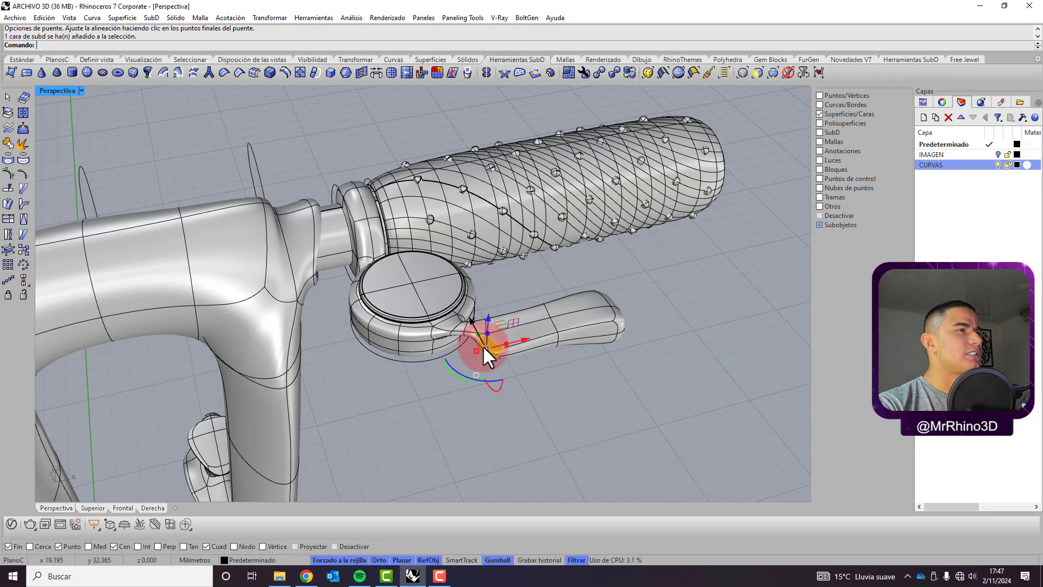
pyautogui.press('Escape')
pyautogui.click(787, 74)
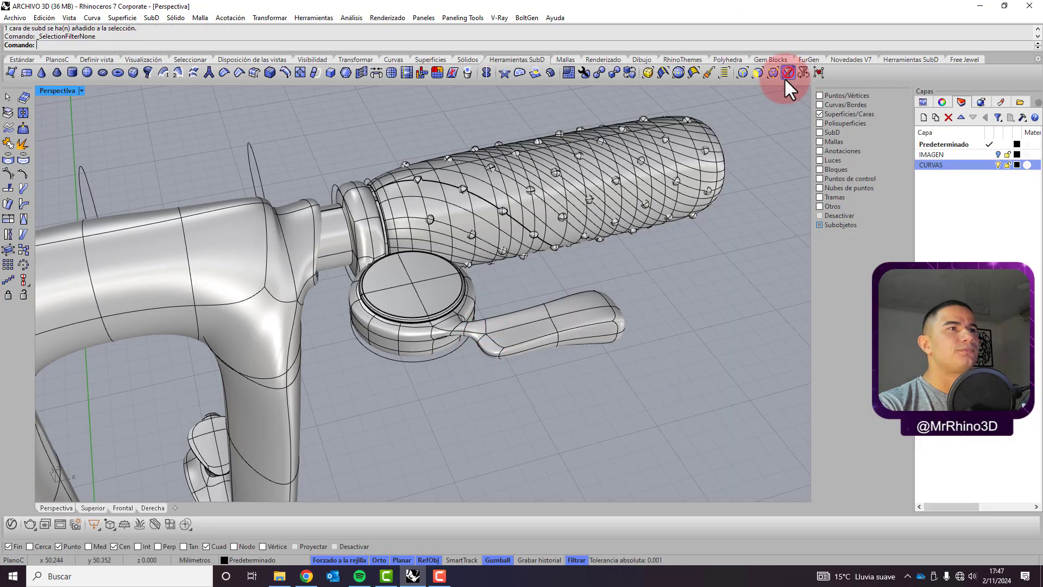
pyautogui.click(569, 340)
pyautogui.click(499, 373)
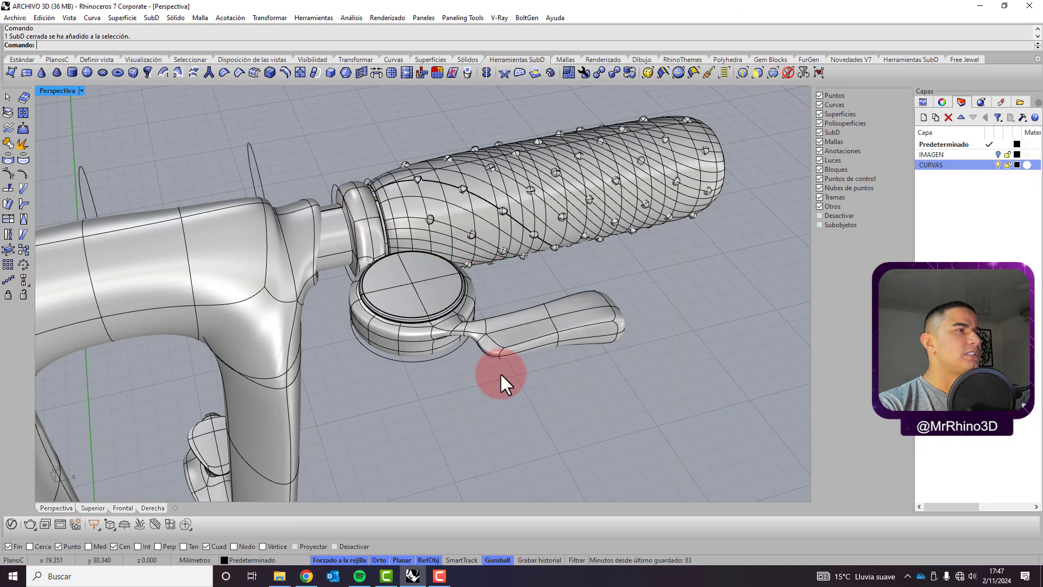
pyautogui.moveTo(516, 326); pyautogui.dragTo(419, 291)
pyautogui.click(523, 402)
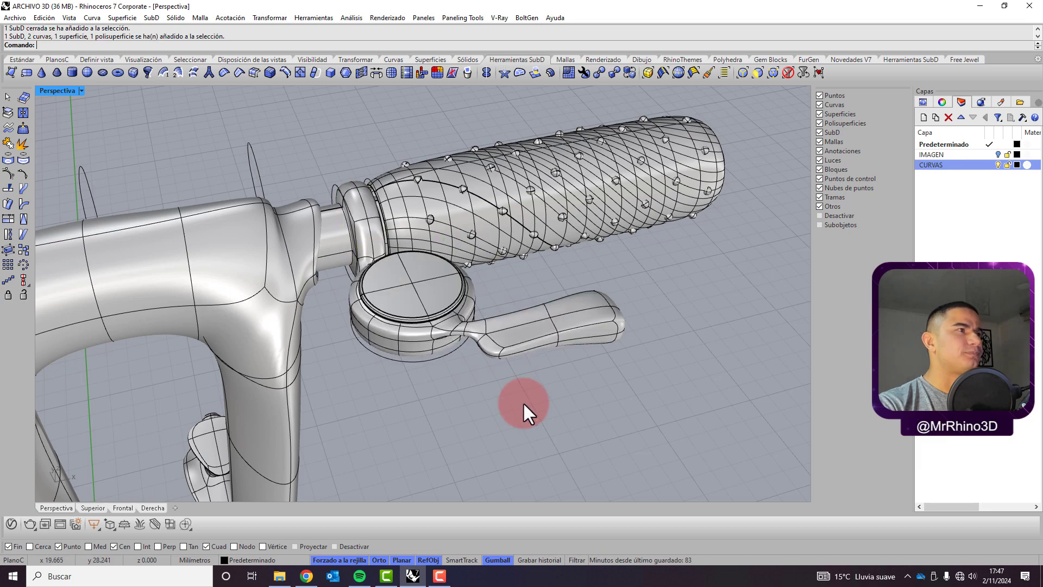
# Turn off the CURVAS layer, then select all remaining curves and move them to that layer.
pyautogui.click(999, 165)
pyautogui.scroll(-10, 413, 191)
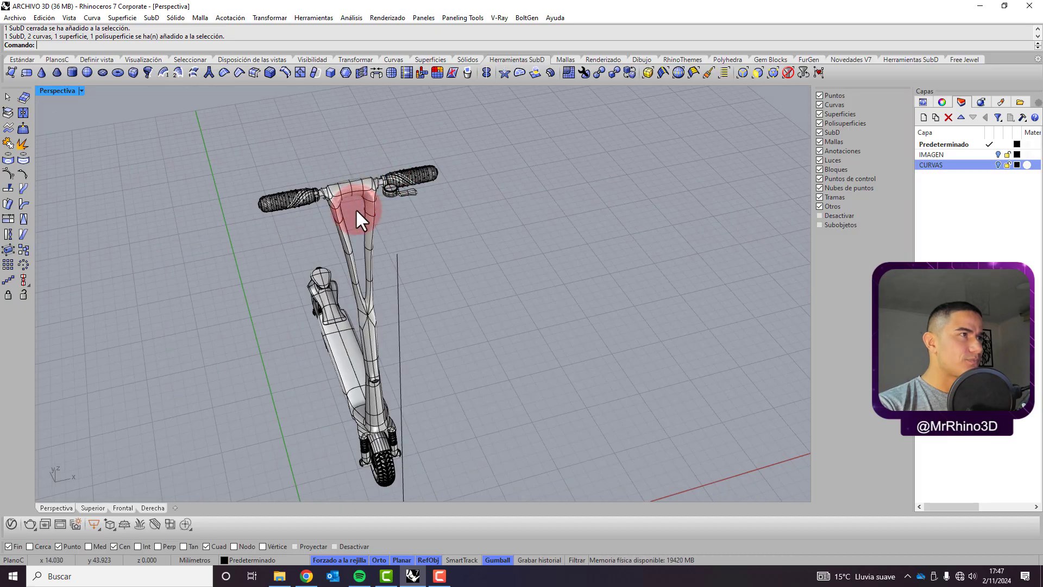
pyautogui.scroll(2, 344, 219)
pyautogui.moveTo(346, 222); pyautogui.dragTo(385, 157, button='right')
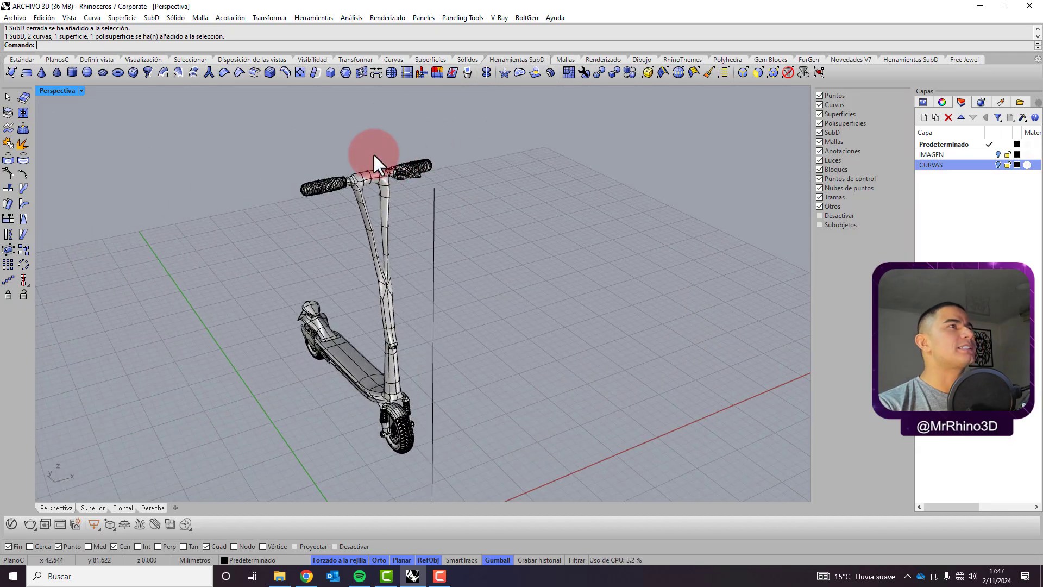
pyautogui.click(26, 59)
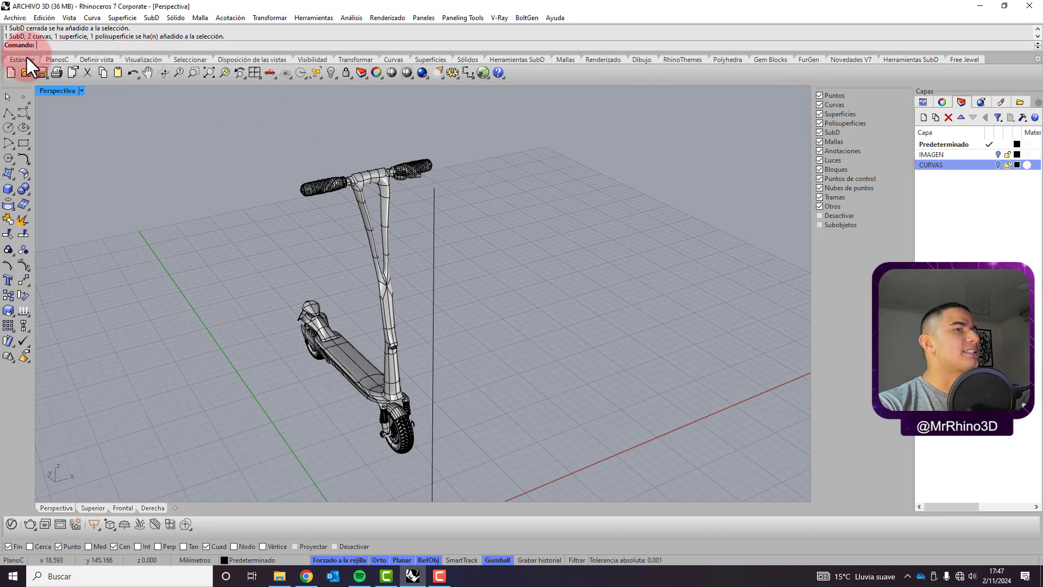
pyautogui.click(320, 74)
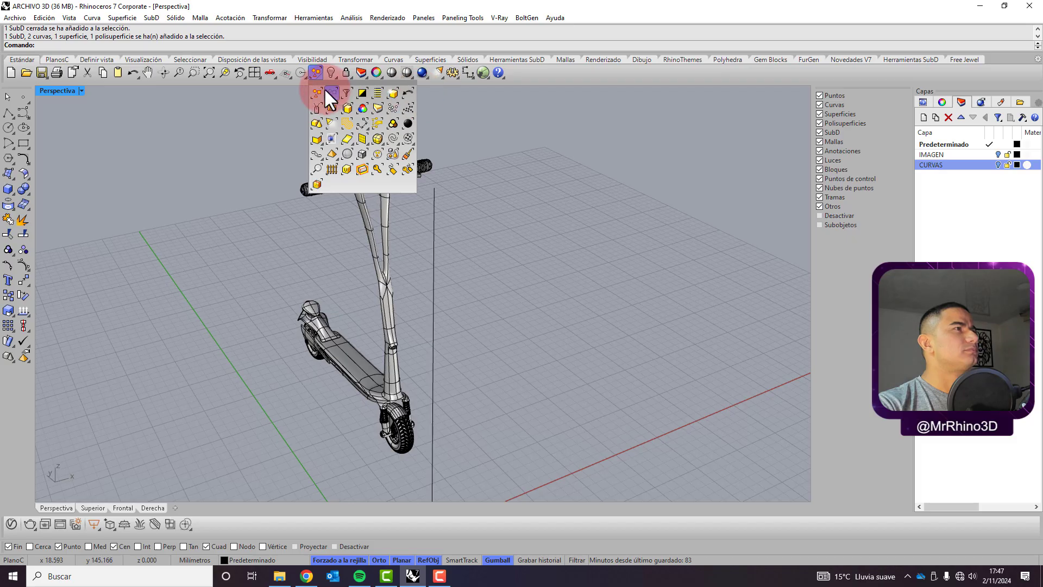
pyautogui.click(392, 141)
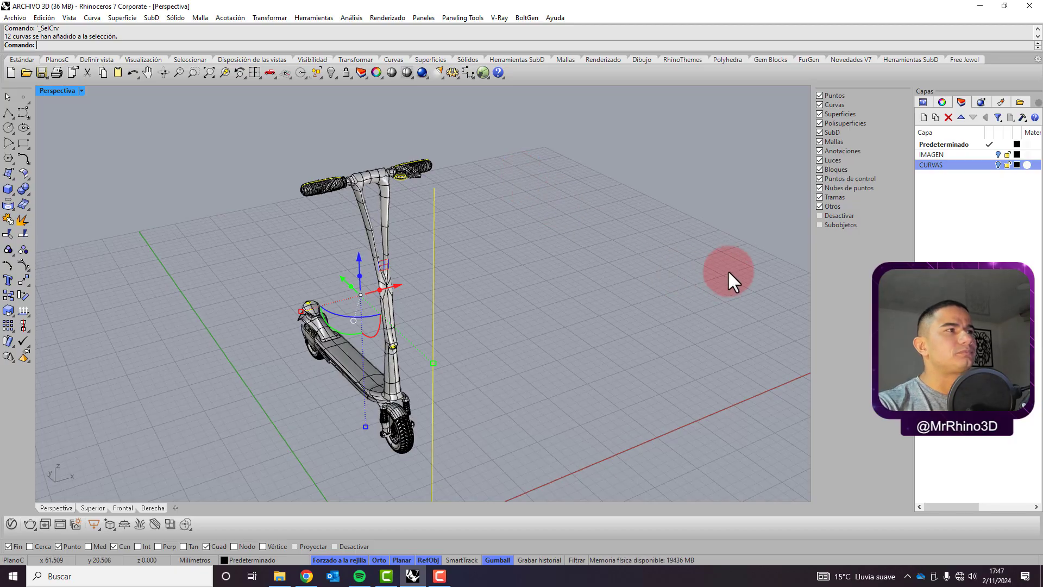
pyautogui.rightClick(947, 161)
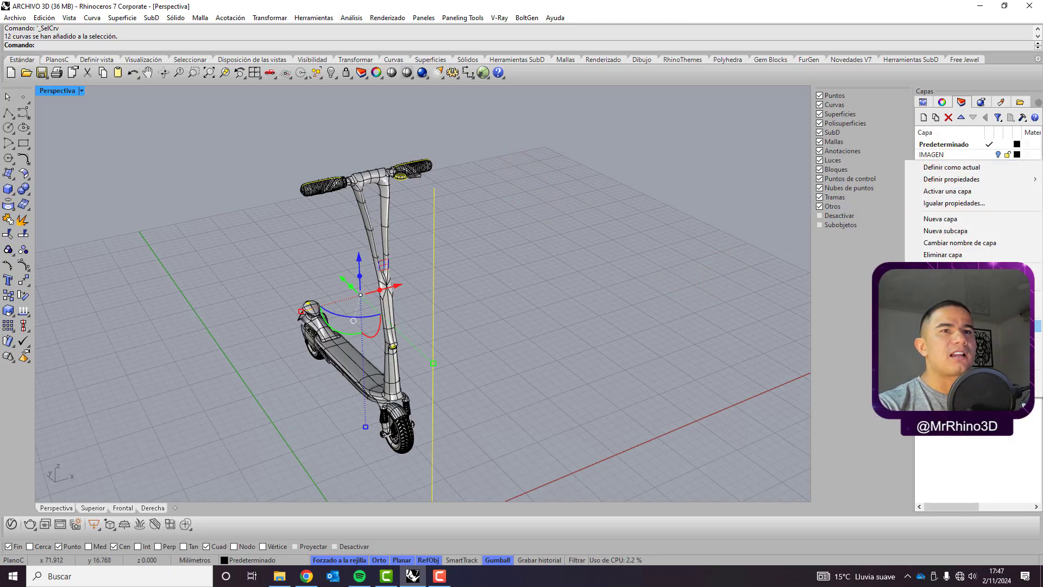
pyautogui.click(956, 362)
# Delete the old ring beside the scooter's left grip.
pyautogui.moveTo(518, 272); pyautogui.dragTo(401, 154, button='right')
pyautogui.scroll(8, 422, 159)
pyautogui.scroll(3, 250, 181)
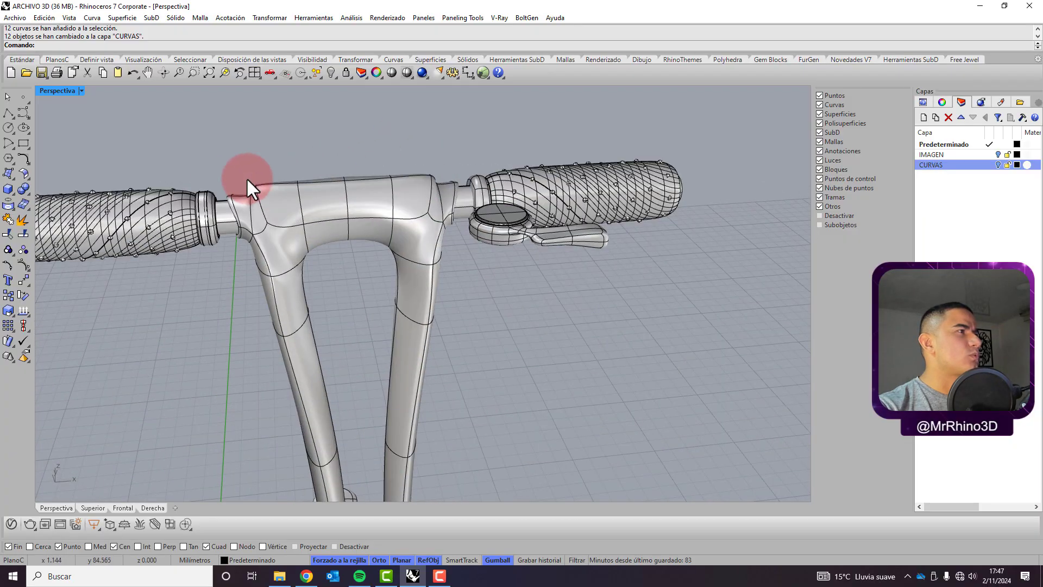
pyautogui.click(204, 190)
pyautogui.press('Delete')
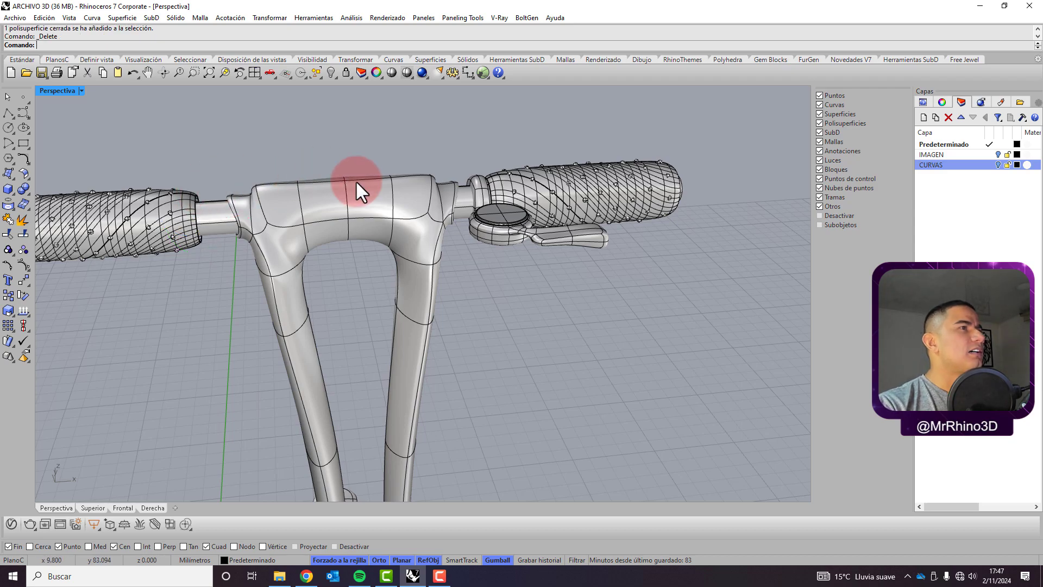
# Mirror the right-hand ring, round part and lever across the handlebar's vertical centre line in the top view, keeping the original.
pyautogui.click(515, 238)
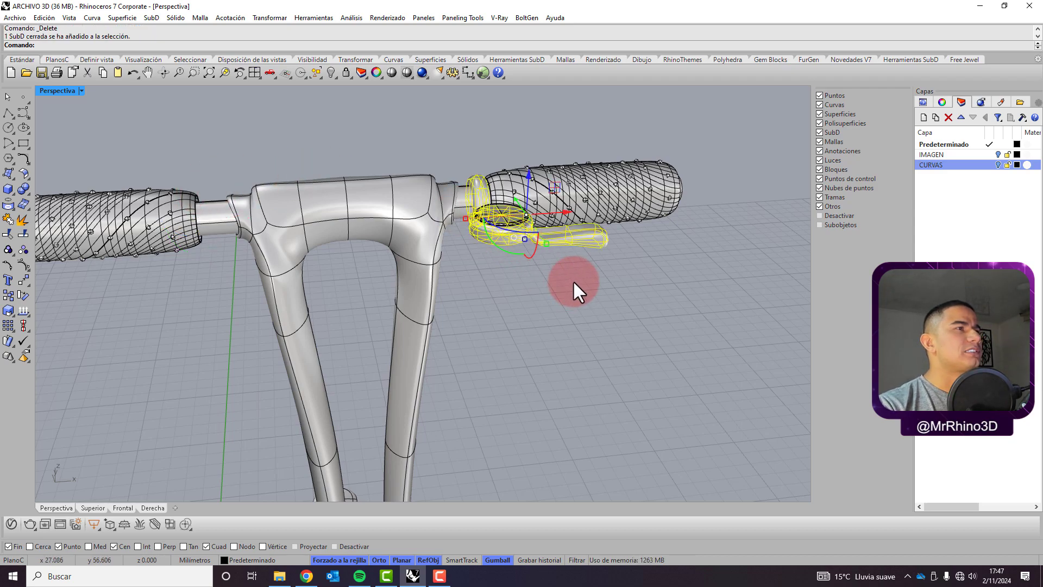
pyautogui.moveTo(573, 280); pyautogui.dragTo(577, 361, button='right')
pyautogui.press('Escape')
pyautogui.moveTo(580, 288); pyautogui.dragTo(469, 175)
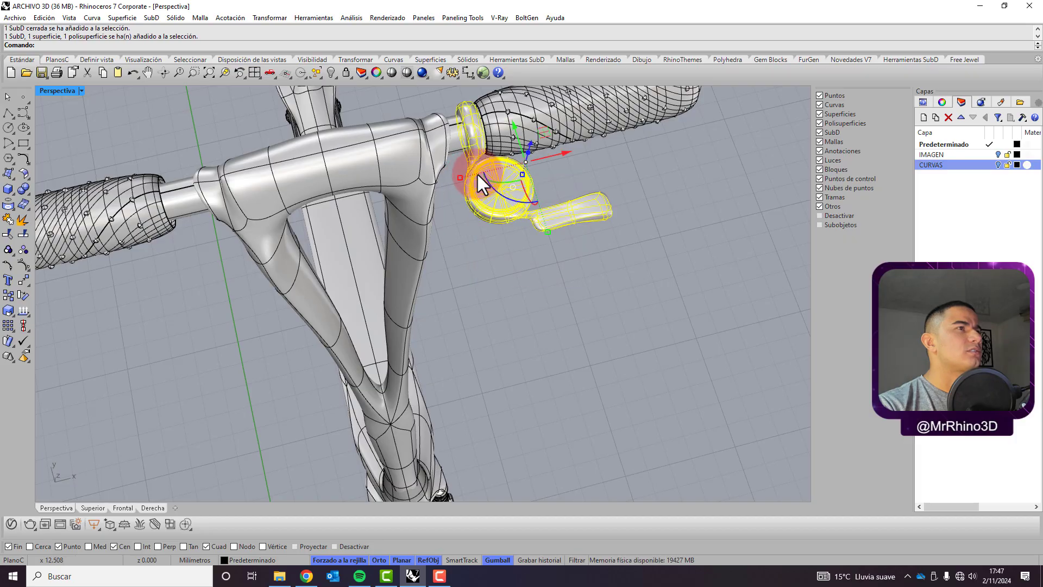
pyautogui.moveTo(402, 247); pyautogui.dragTo(292, 119, button='right')
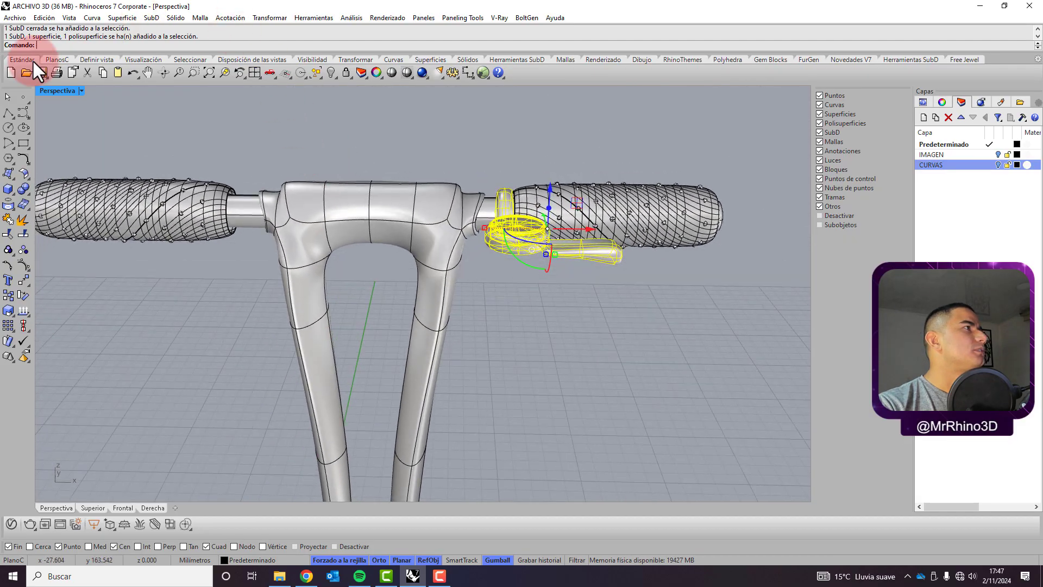
pyautogui.doubleClick(58, 91)
pyautogui.scroll(-5, 262, 217)
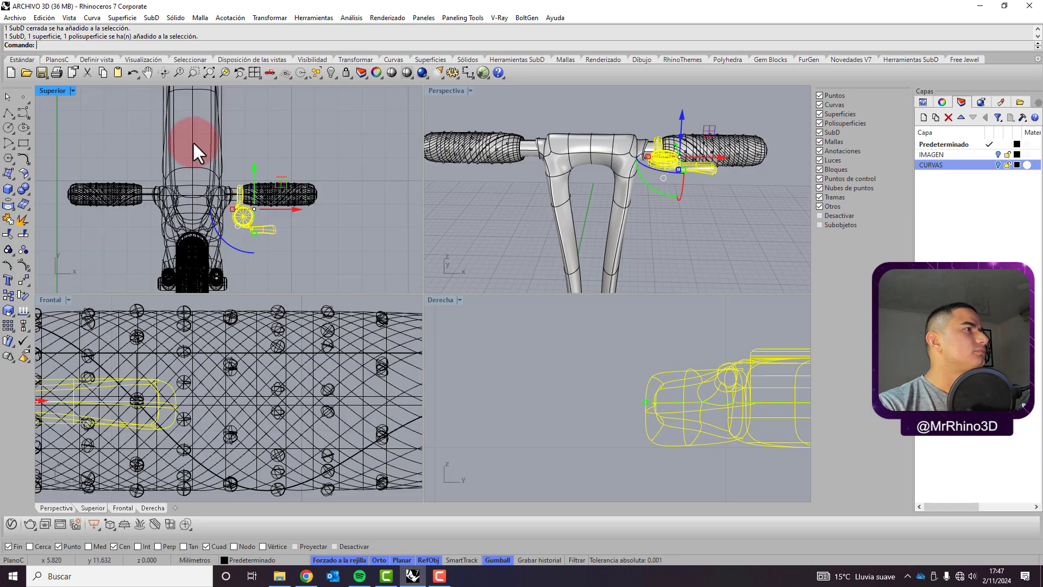
pyautogui.scroll(1, 177, 165)
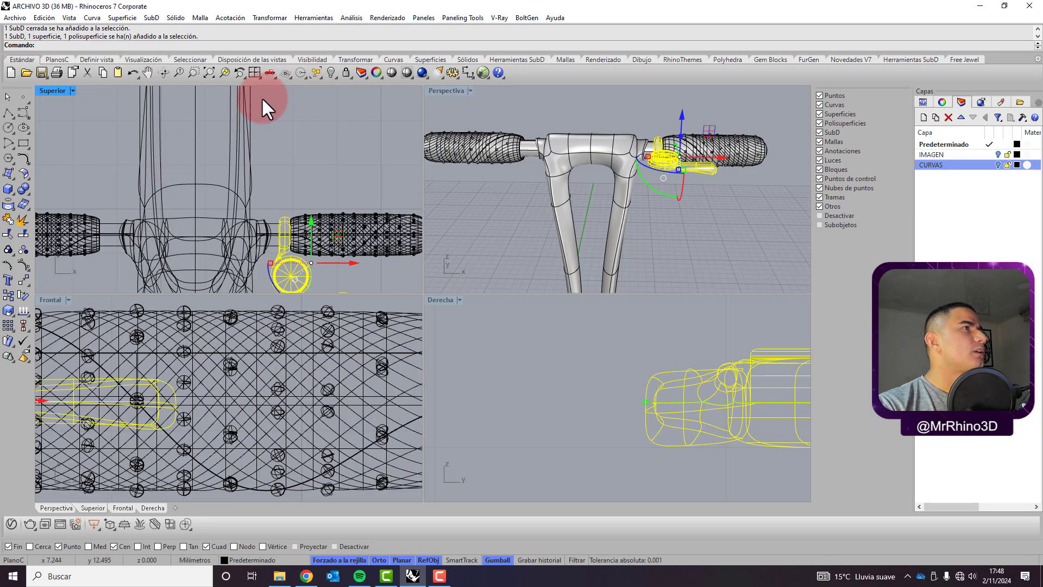
pyautogui.click(278, 18)
pyautogui.click(294, 99)
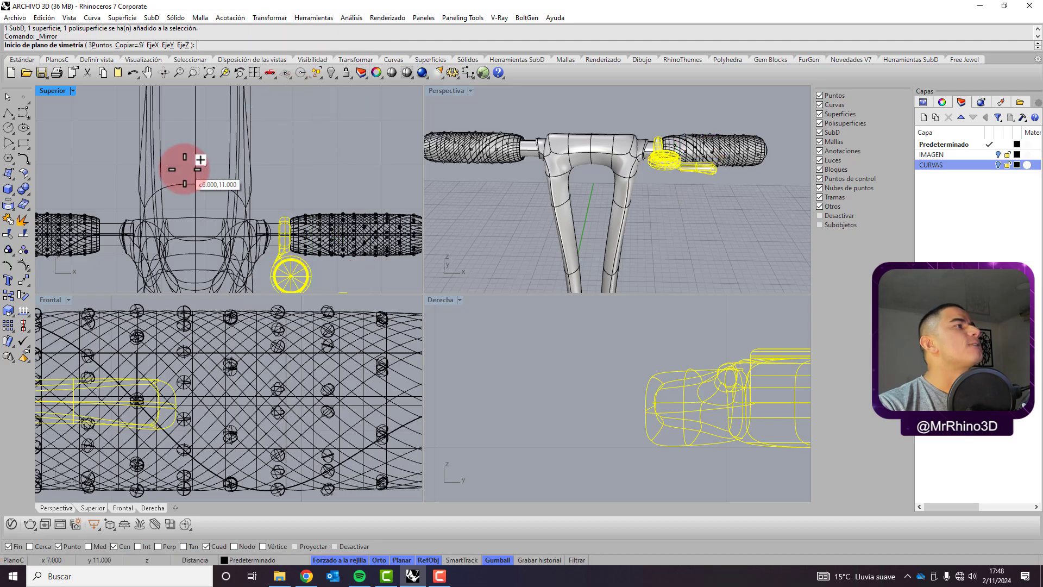
pyautogui.click(196, 163)
pyautogui.click(211, 148)
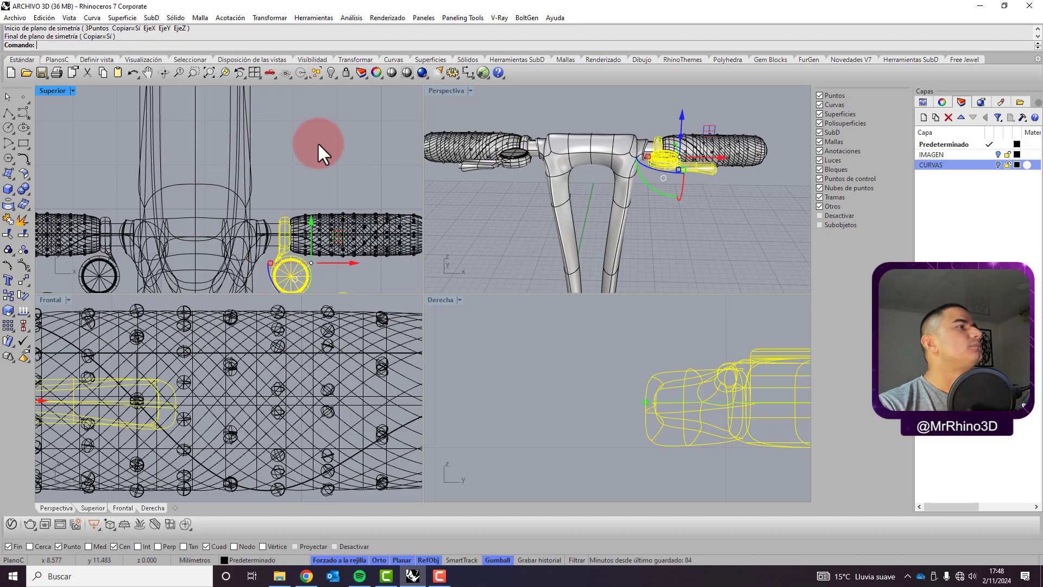
pyautogui.click(317, 142)
# Examine the mirrored levers on the handlebar and the whole scooter from the side and in perspective.
pyautogui.scroll(-3, 638, 168)
pyautogui.moveTo(666, 197); pyautogui.dragTo(552, 174, button='right')
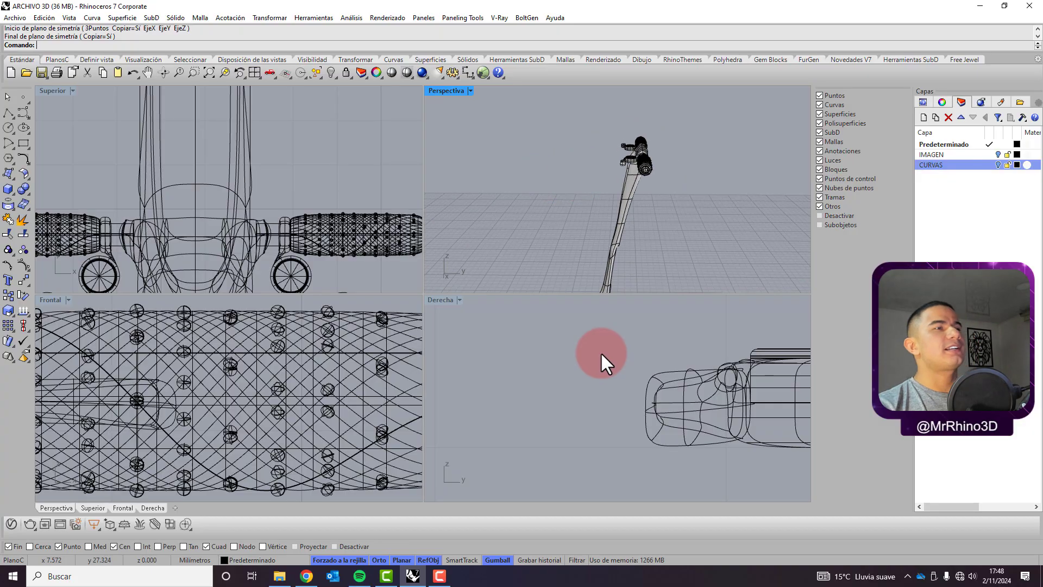
pyautogui.scroll(-6, 561, 380)
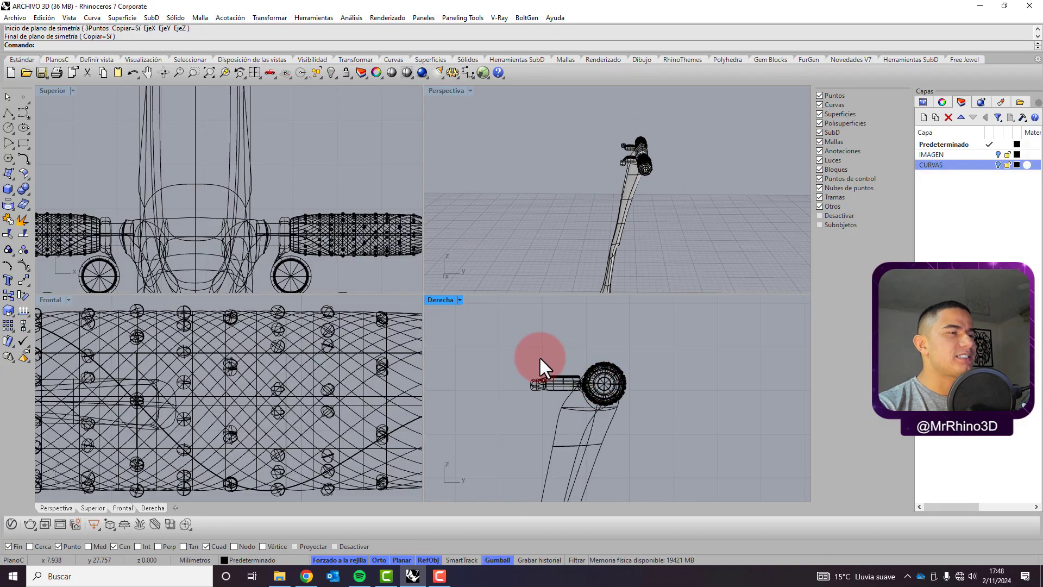
pyautogui.scroll(5, 560, 360)
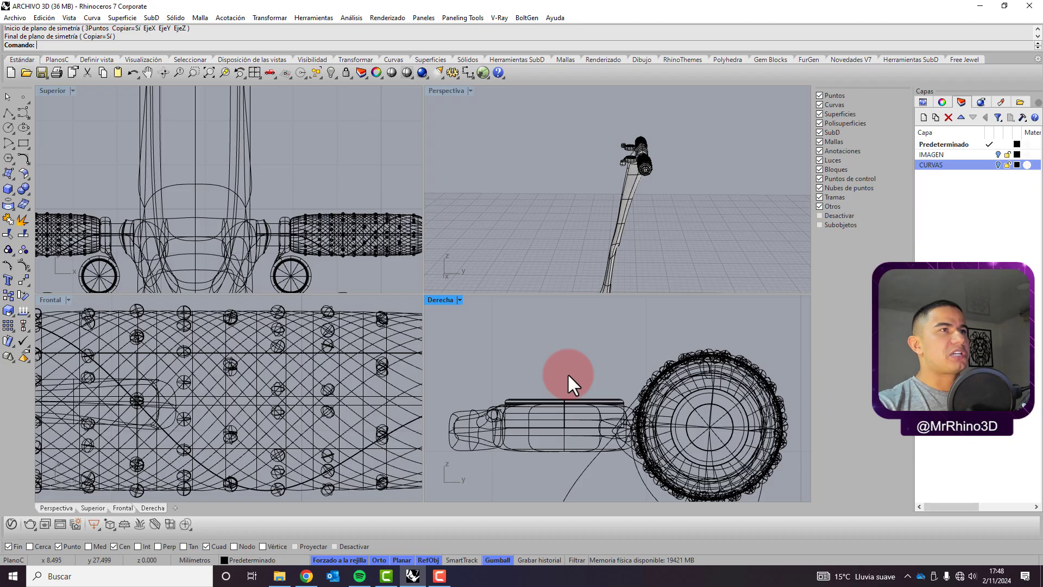
pyautogui.scroll(5, 585, 153)
pyautogui.moveTo(687, 168)
pyautogui.mouseDown(button='right')
pyautogui.moveTo(622, 132)
pyautogui.moveTo(531, 175)
pyautogui.moveTo(625, 233)
pyautogui.moveTo(716, 198)
pyautogui.moveTo(559, 128)
pyautogui.moveTo(570, 128)
pyautogui.moveTo(552, 226)
pyautogui.moveTo(654, 210)
pyautogui.moveTo(595, 159)
pyautogui.moveTo(618, 180)
pyautogui.moveTo(629, 145)
pyautogui.moveTo(652, 128)
pyautogui.moveTo(664, 148)
pyautogui.moveTo(640, 193)
pyautogui.moveTo(668, 195)
pyautogui.moveTo(592, 182)
pyautogui.mouseUp(button='right')
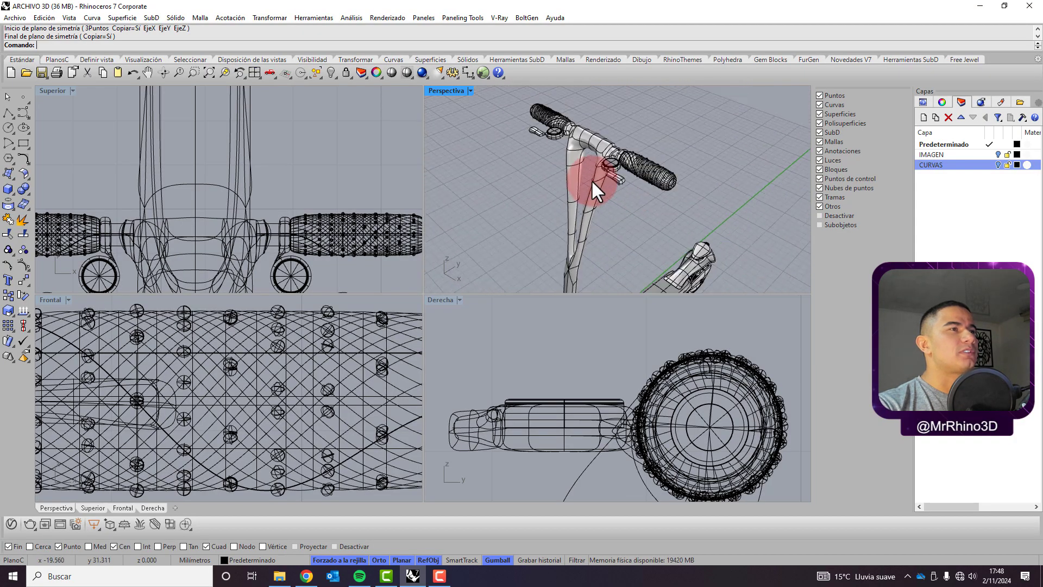
pyautogui.scroll(-3, 592, 181)
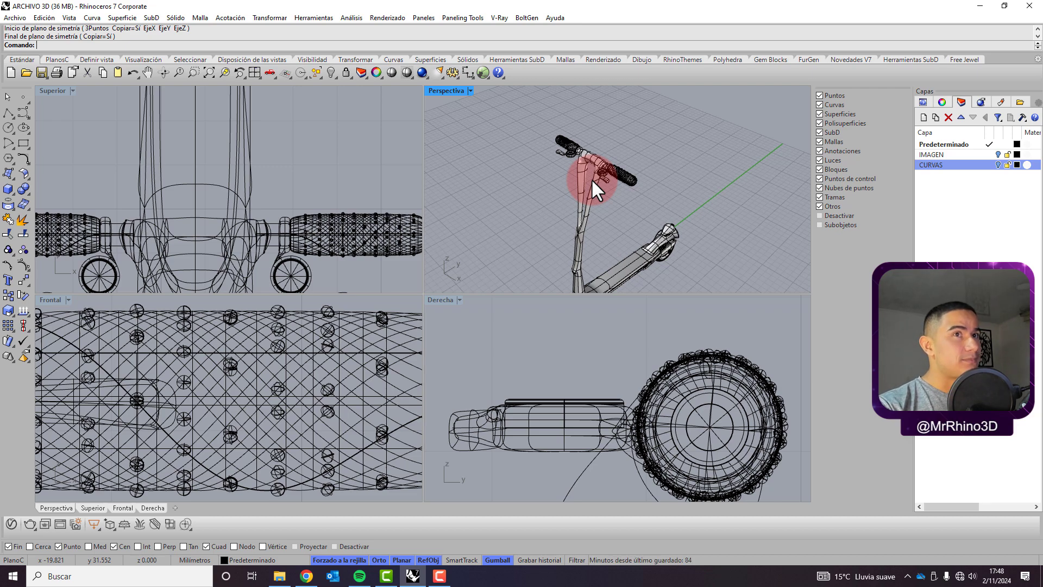
pyautogui.moveTo(591, 178); pyautogui.dragTo(612, 200, button='right')
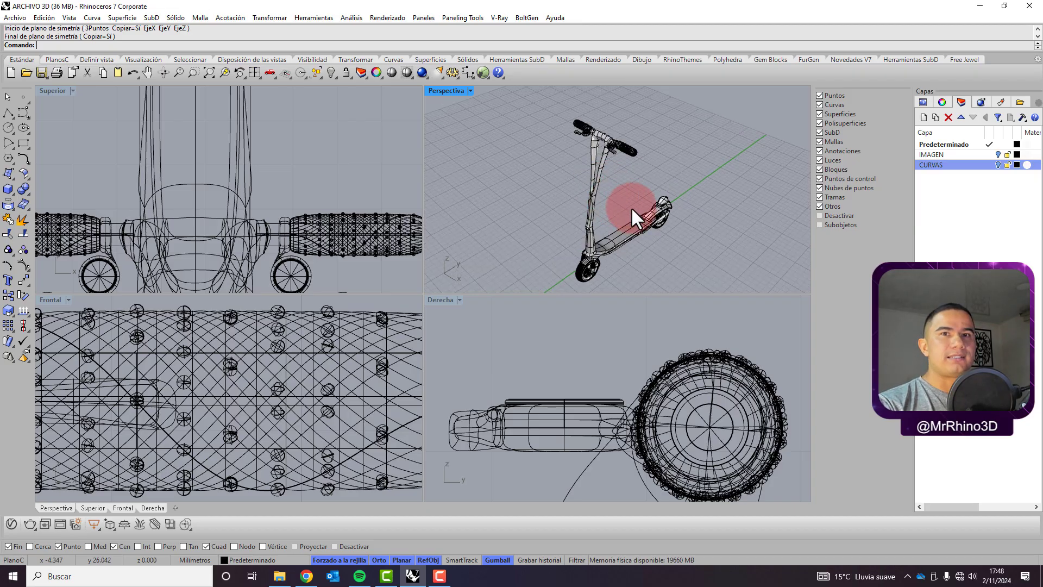
# Select the whole scooter and fit it in all four viewports.
pyautogui.click(229, 203)
pyautogui.scroll(-8, 249, 193)
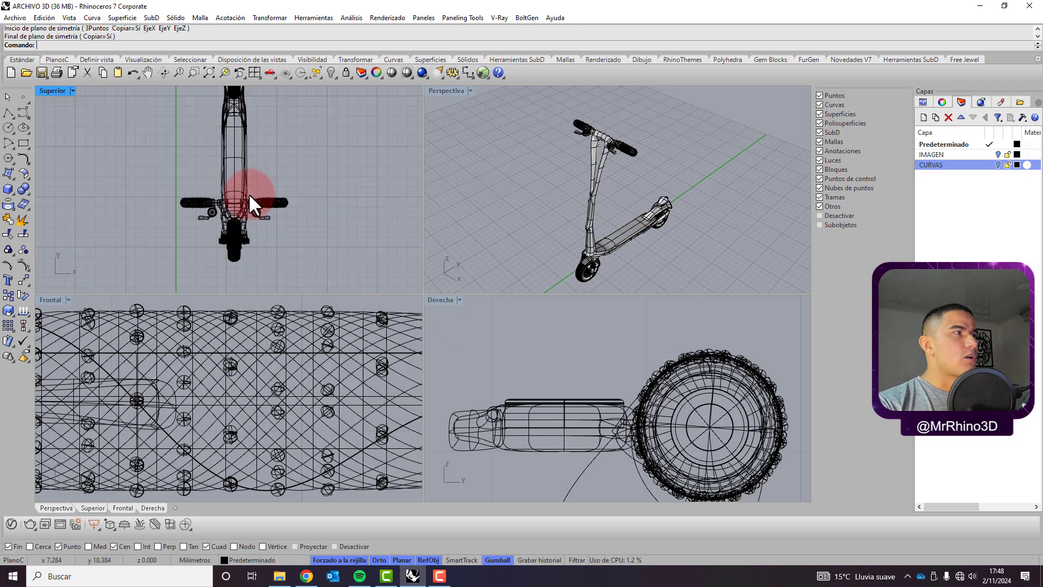
pyautogui.scroll(-3, 252, 212)
pyautogui.moveTo(193, 131); pyautogui.dragTo(288, 241)
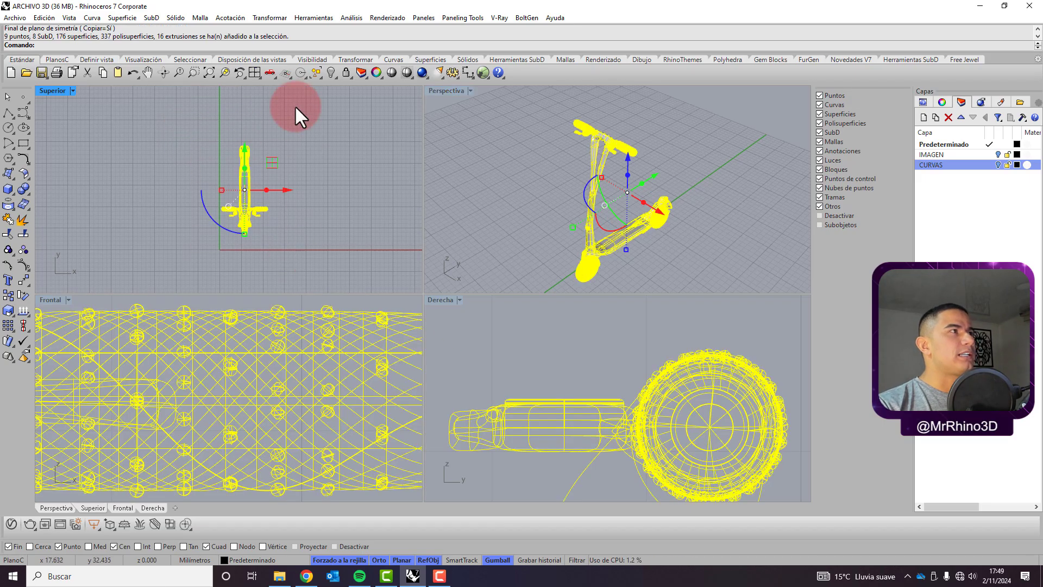
pyautogui.rightClick(224, 72)
pyautogui.click(521, 155)
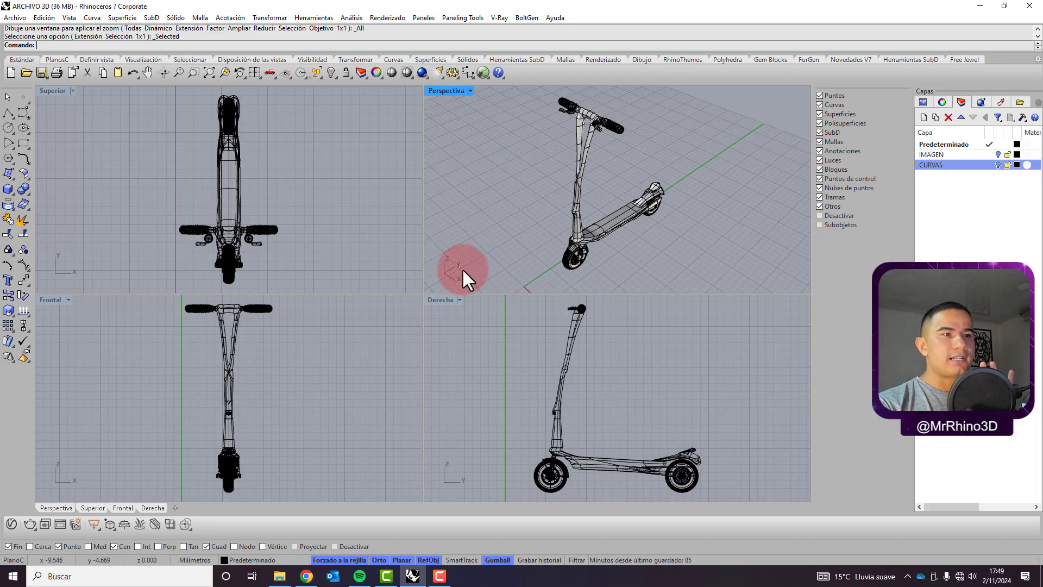
# Copy the whole scooter about 13 mm along negative X in the top view.
pyautogui.scroll(-2, 331, 179)
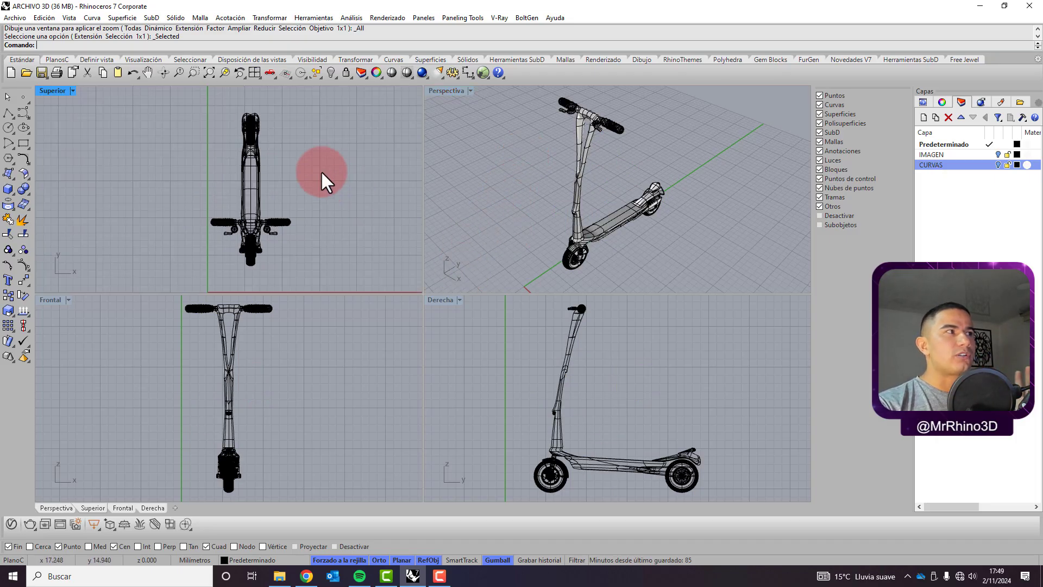
pyautogui.moveTo(178, 89); pyautogui.dragTo(329, 284)
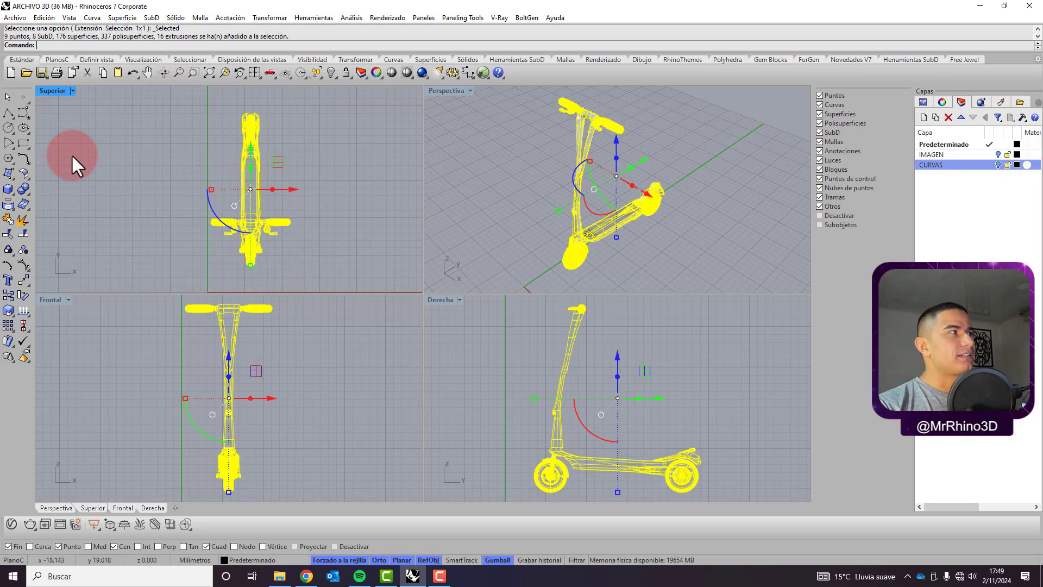
pyautogui.click(8, 295)
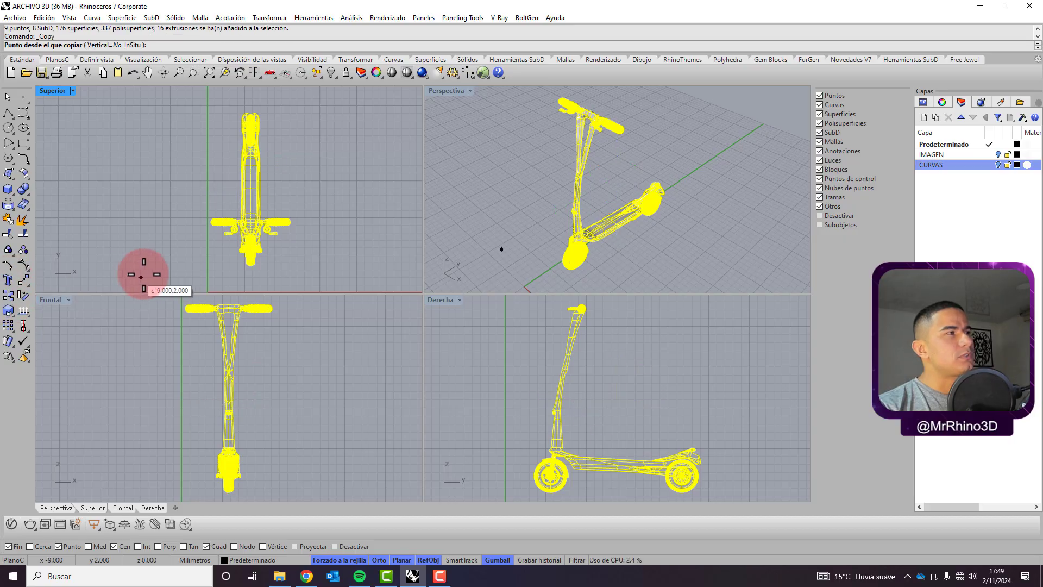
pyautogui.click(201, 270)
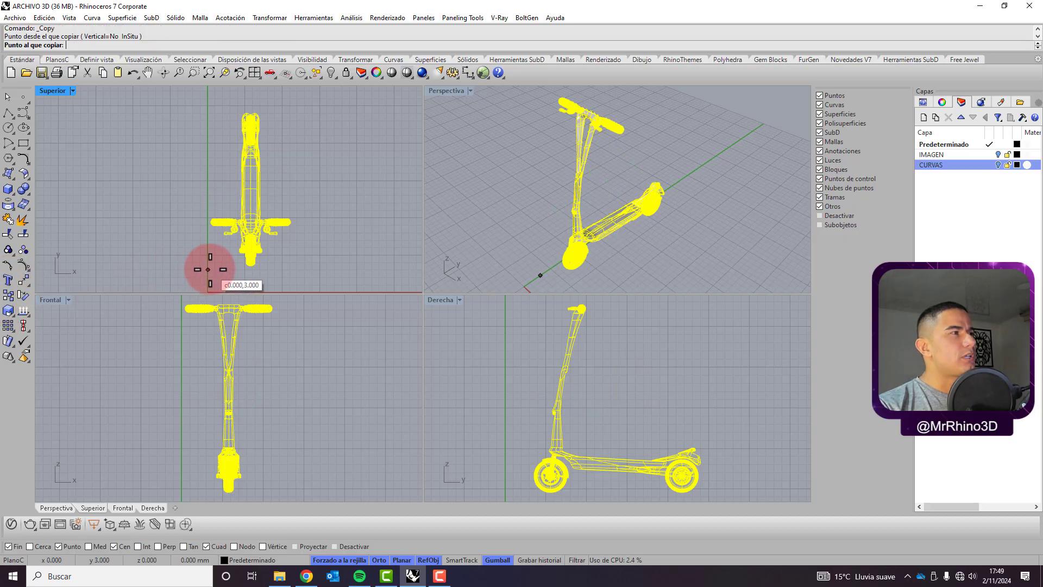
pyautogui.click(111, 270)
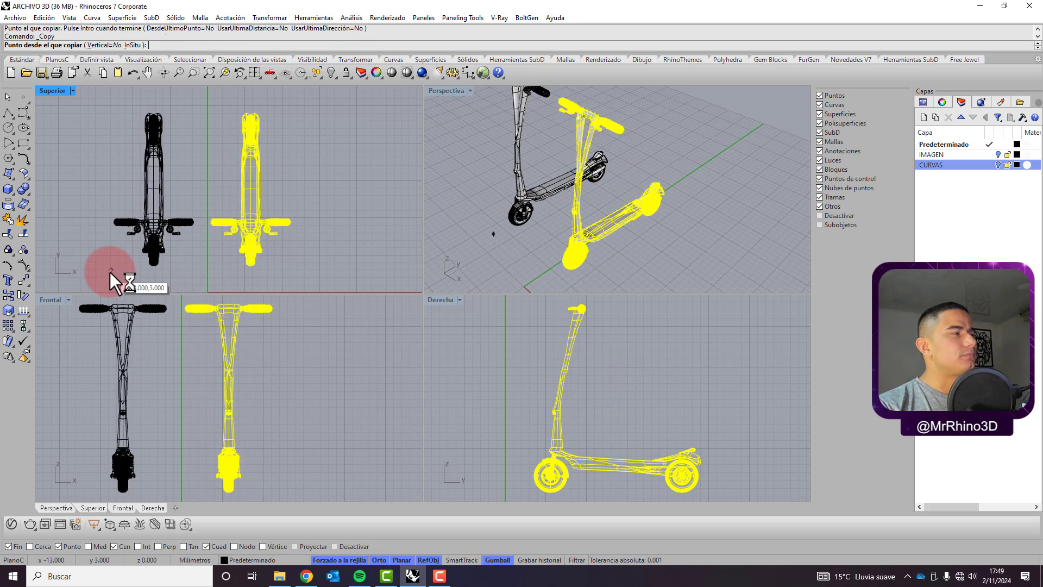
pyautogui.press('Return')
pyautogui.press('Escape')
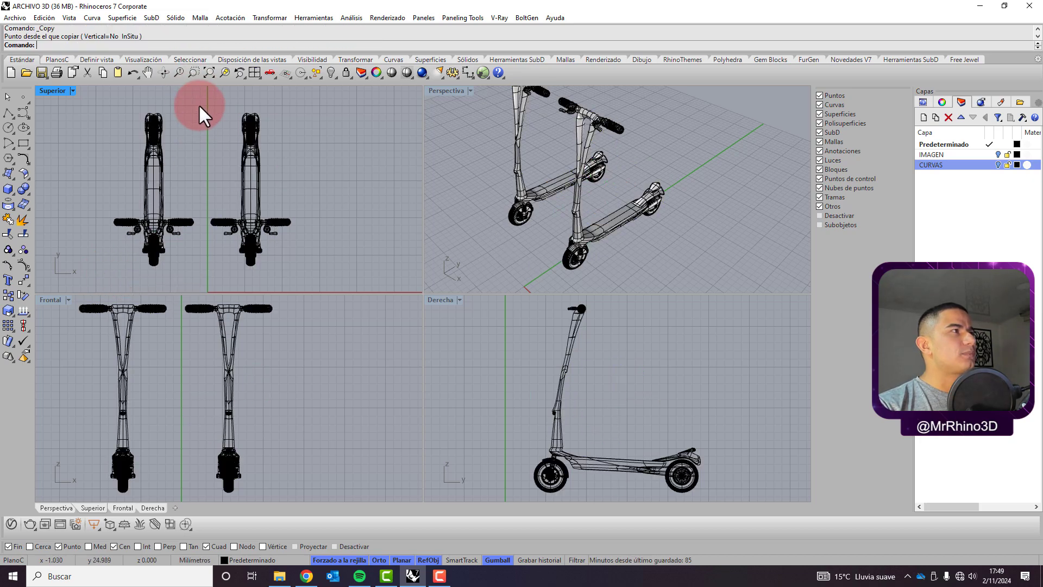
# Select the original scooter and create a new layer named ORIGINAL.
pyautogui.moveTo(200, 104); pyautogui.dragTo(315, 285)
pyautogui.rightClick(927, 227)
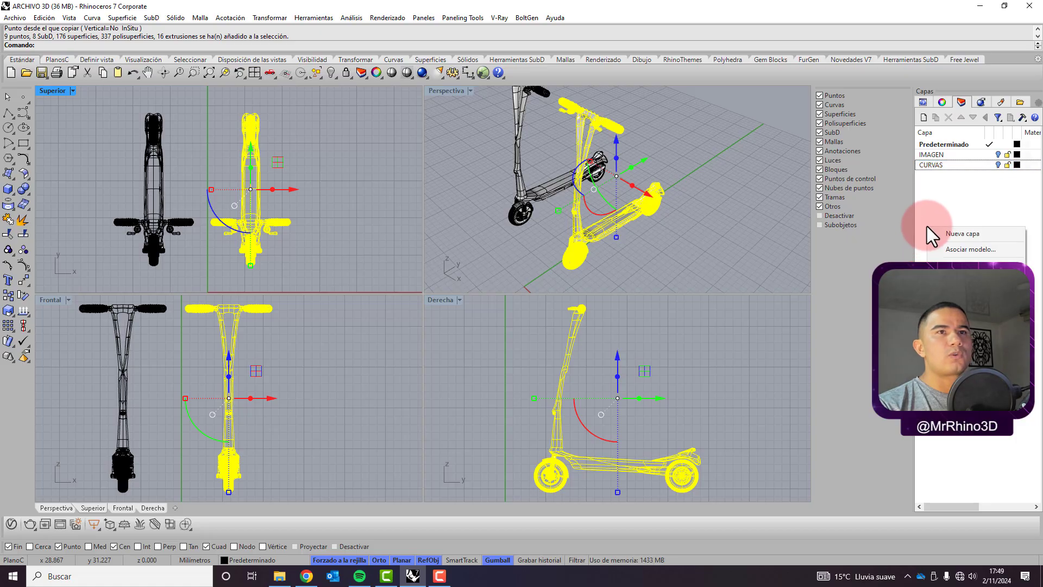
pyautogui.click(948, 235)
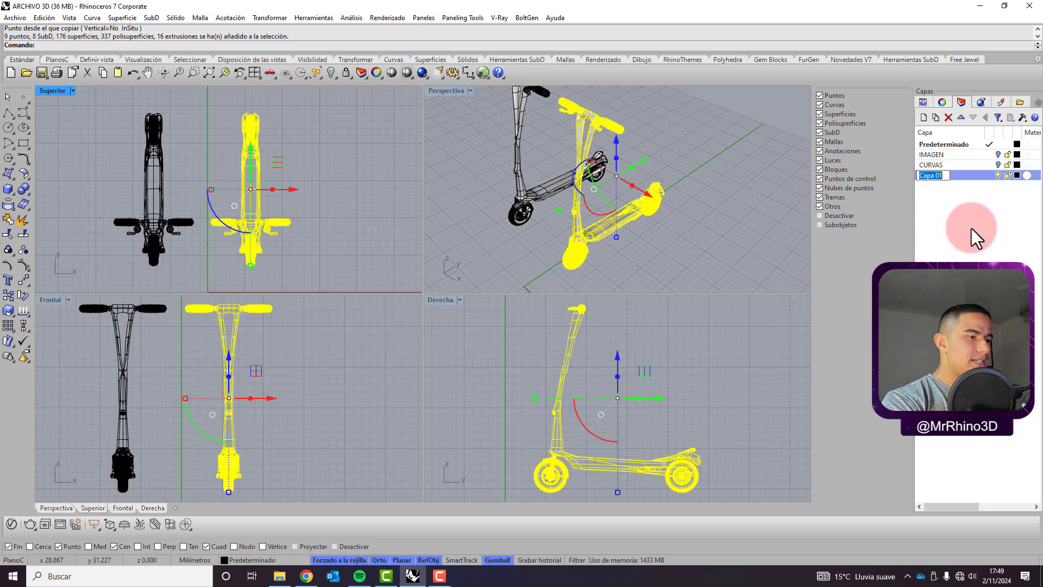
pyautogui.write('ORIGINAL')
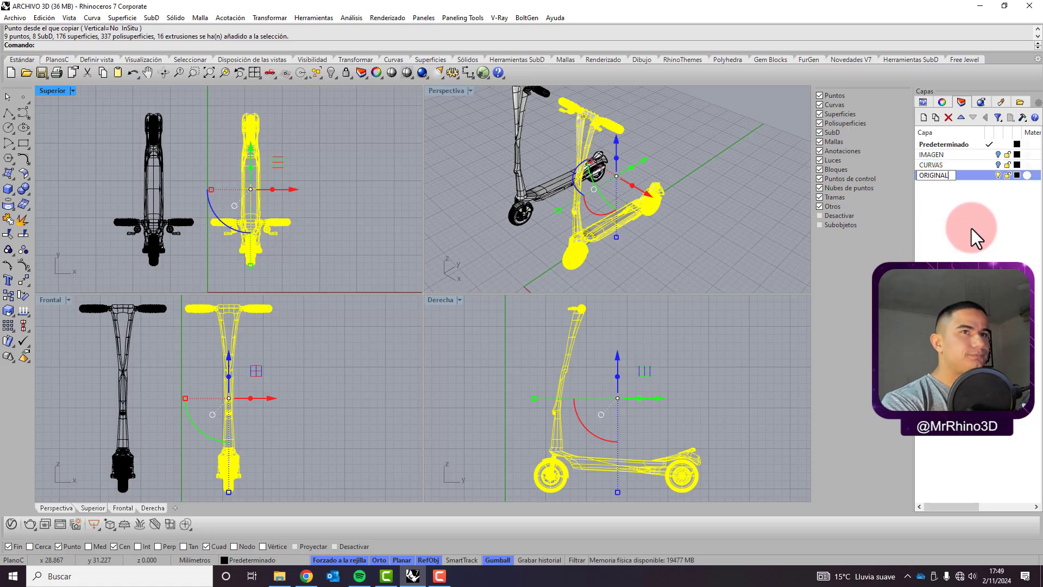
pyautogui.press('Return')
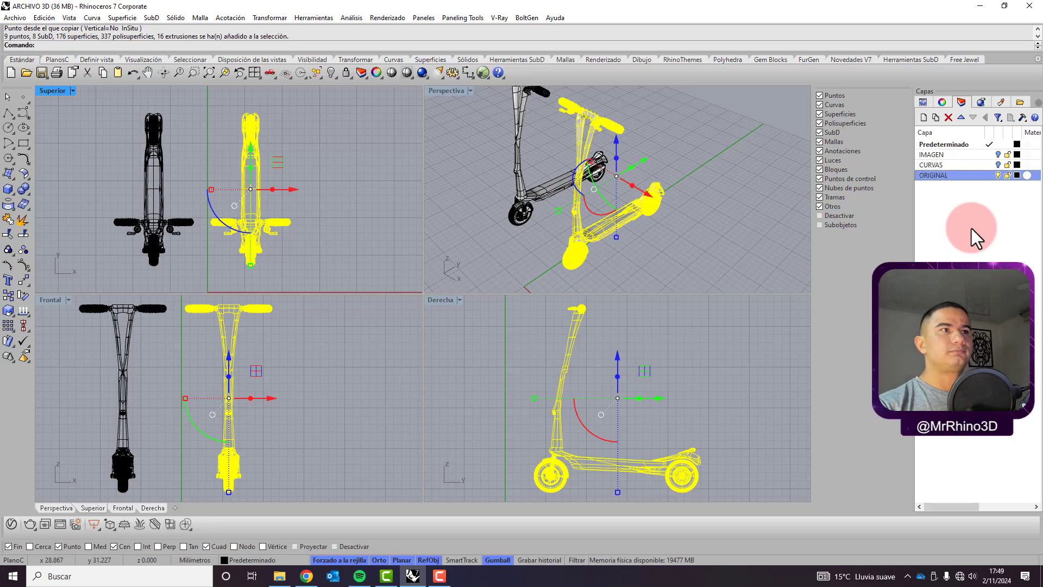
# Move the selected original scooter to the ORIGINAL layer and hide that layer.
pyautogui.rightClick(952, 176)
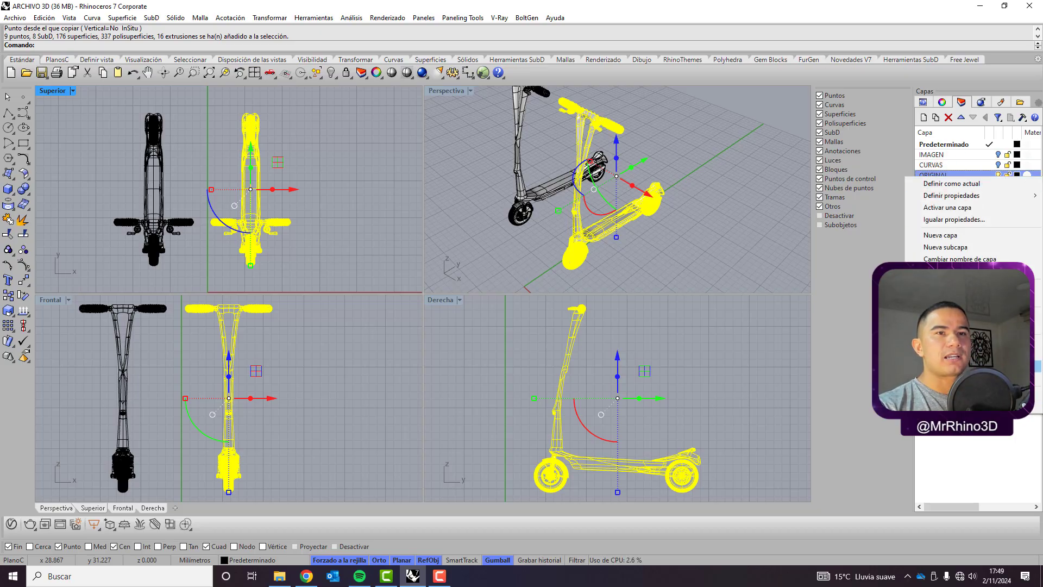
pyautogui.click(970, 362)
pyautogui.click(998, 175)
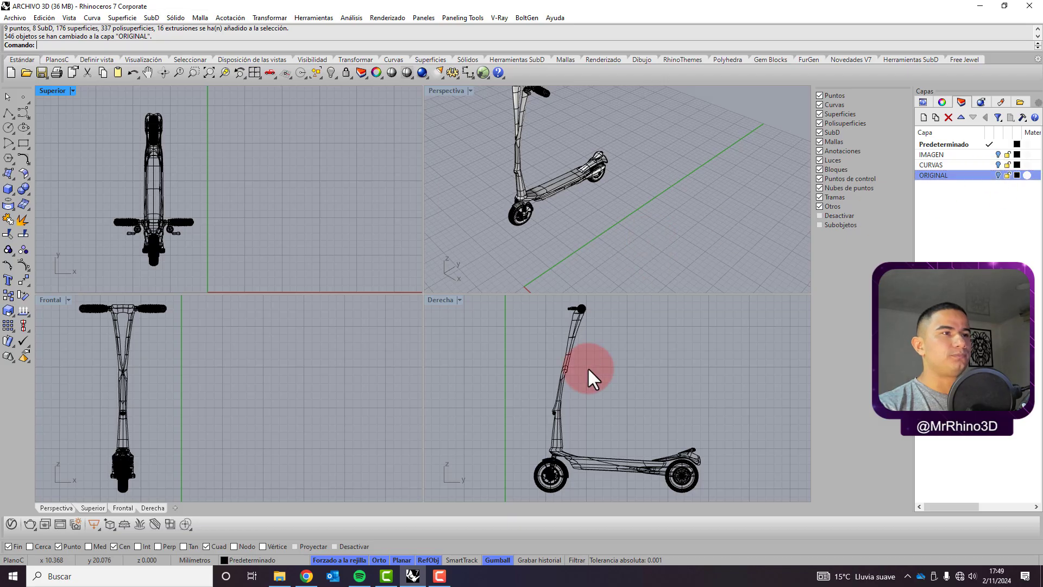
# Lower the scooter copy in the right view until its wheels sit just above the horizontal axis.
pyautogui.scroll(-3, 510, 394)
pyautogui.moveTo(509, 351); pyautogui.dragTo(577, 459)
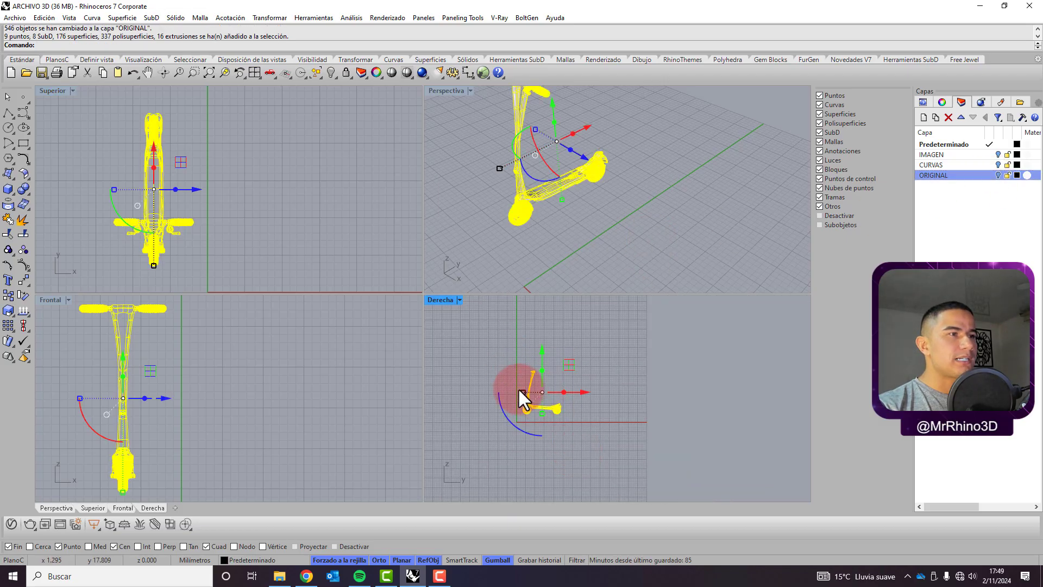
pyautogui.scroll(3, 551, 401)
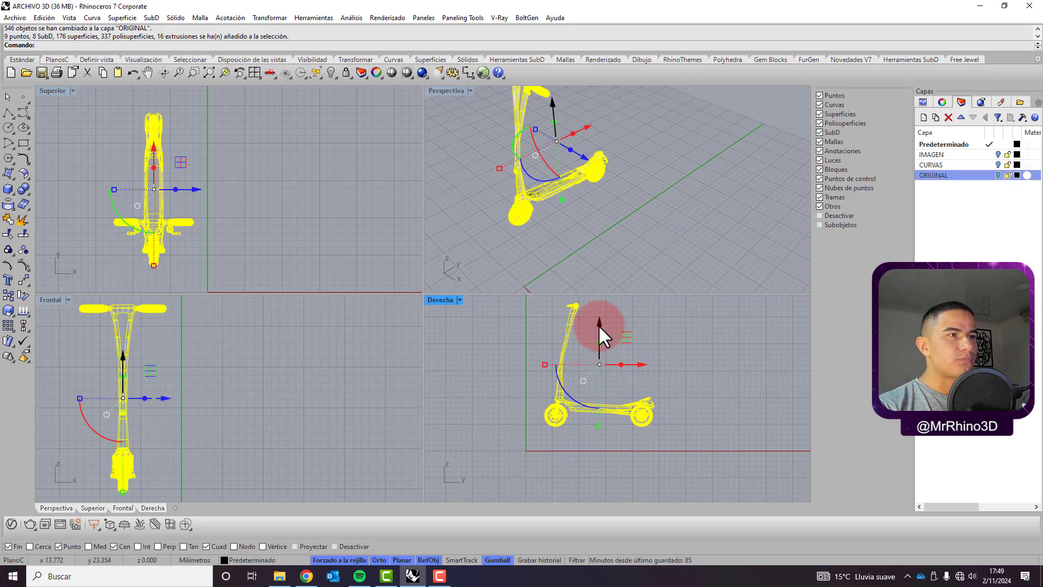
pyautogui.moveTo(600, 324)
pyautogui.mouseDown()
pyautogui.moveTo(603, 350)
pyautogui.moveTo(598, 318)
pyautogui.mouseUp()
pyautogui.write('.5')
pyautogui.scroll(6, 554, 441)
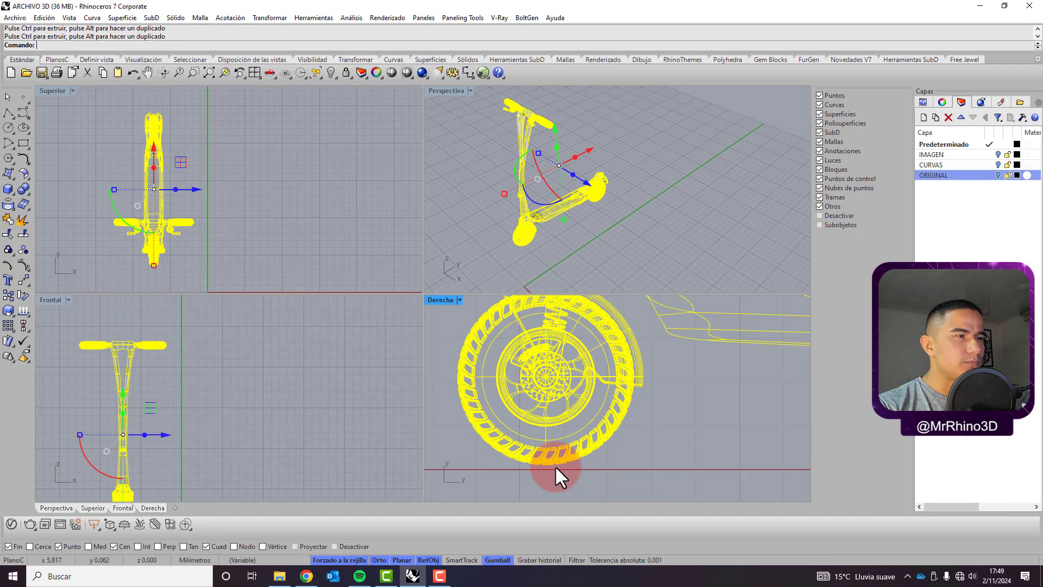
# Turn off grid snap and lower the scooter copy about 0.11 mm so the front tyre rests on the horizontal axis.
pyautogui.scroll(-3, 549, 433)
pyautogui.scroll(7, 538, 464)
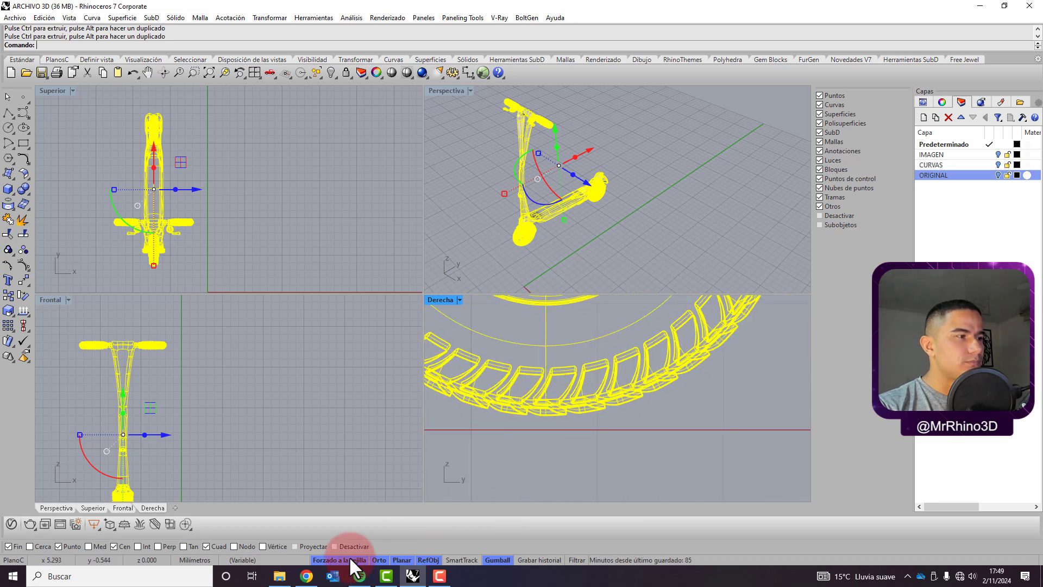
pyautogui.moveTo(545, 342); pyautogui.dragTo(523, 379)
pyautogui.write('.11')
pyautogui.scroll(-4, 519, 423)
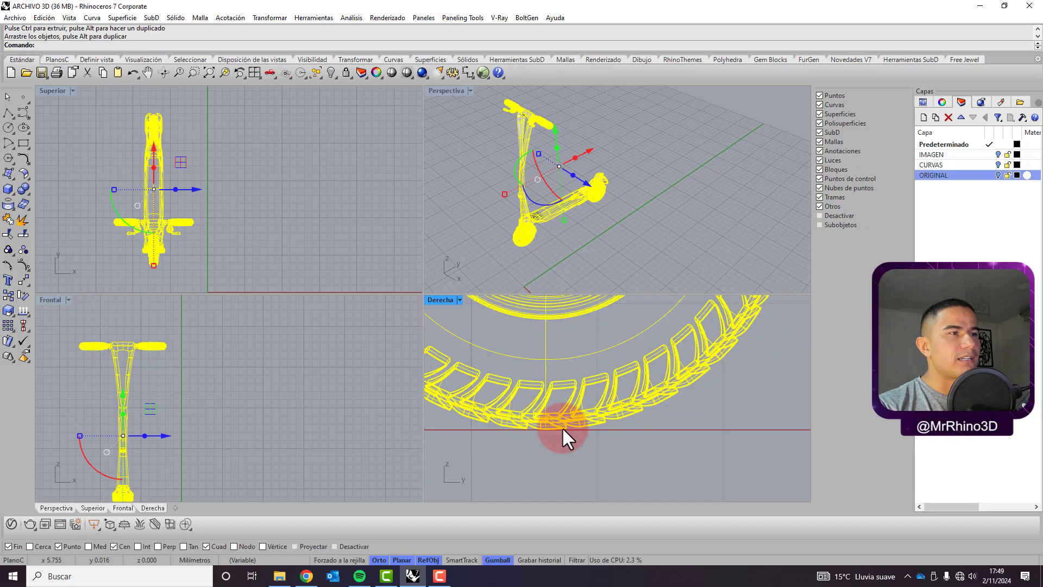
pyautogui.scroll(-6, 559, 426)
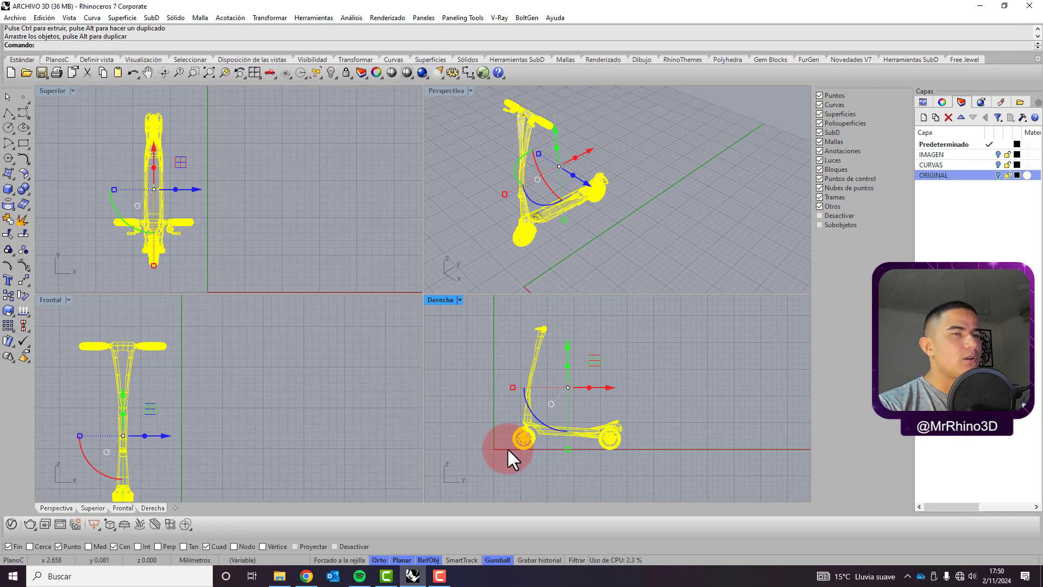
# Deselect the scooter copy and examine its placement in the front, perspective and right views.
pyautogui.click(270, 354)
pyautogui.scroll(-3, 279, 347)
pyautogui.scroll(5, 179, 381)
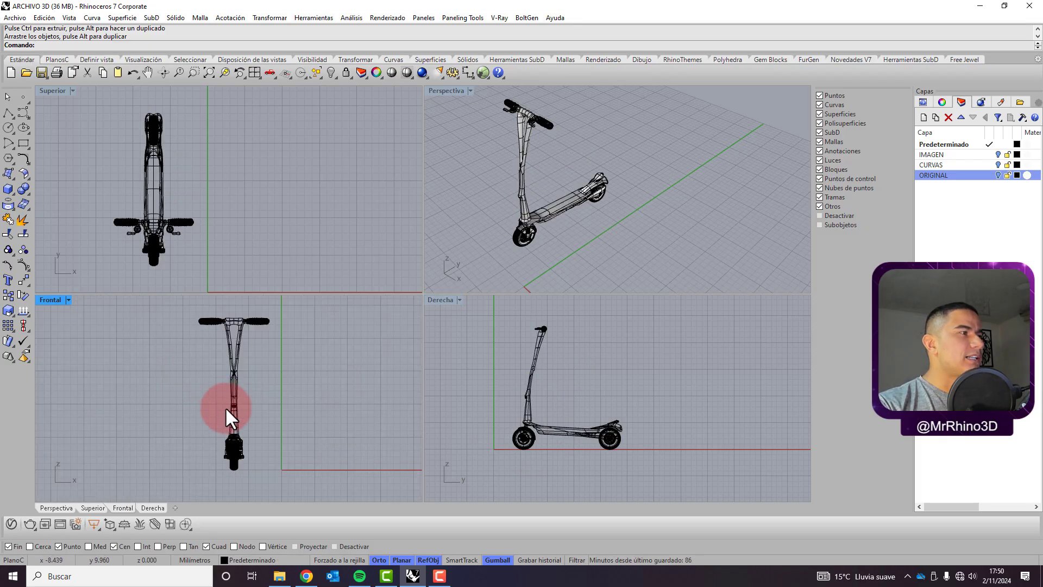
pyautogui.scroll(-3, 215, 396)
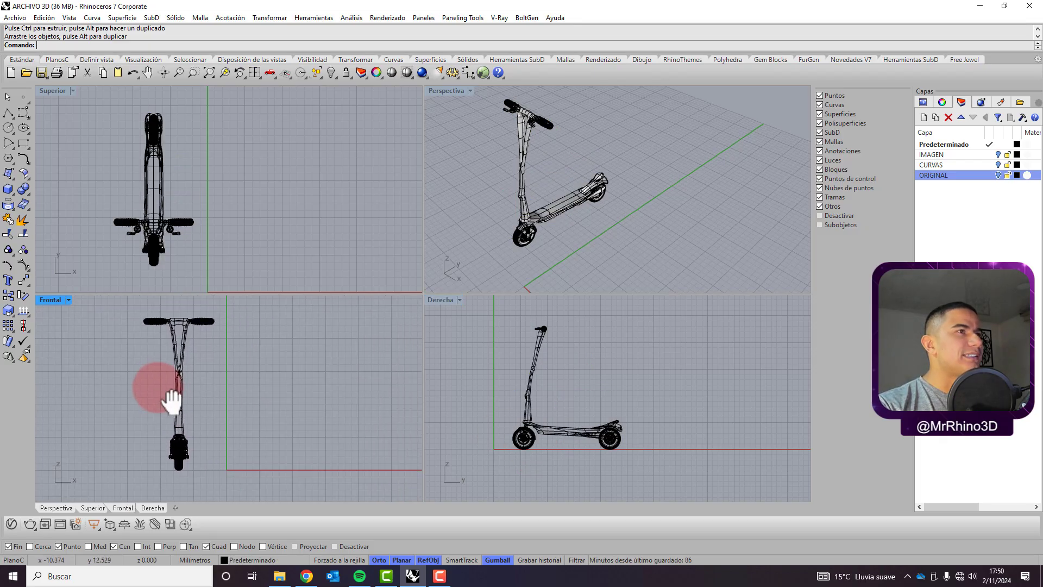
pyautogui.scroll(1, 126, 361)
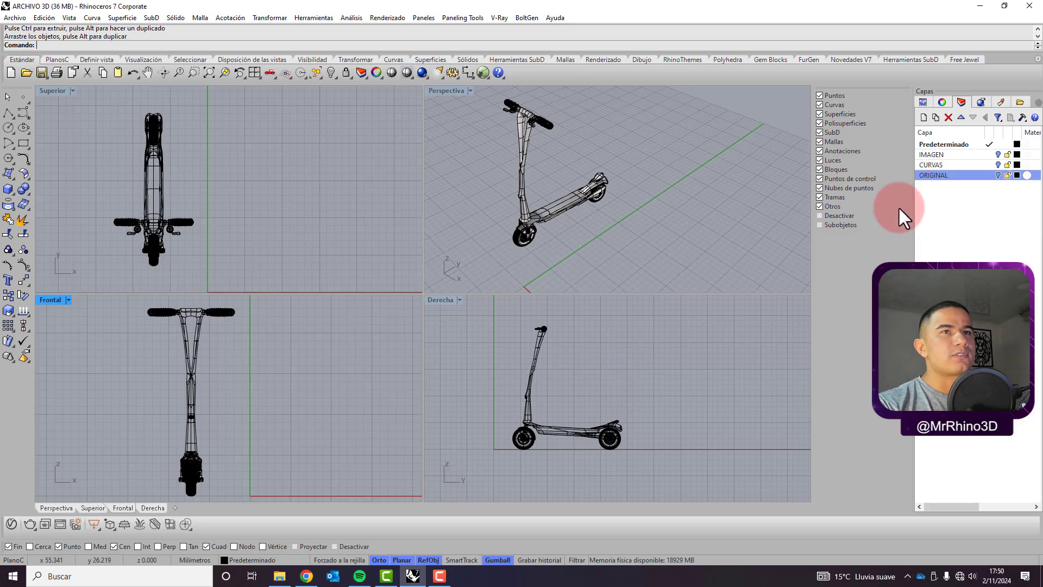
pyautogui.click(940, 211)
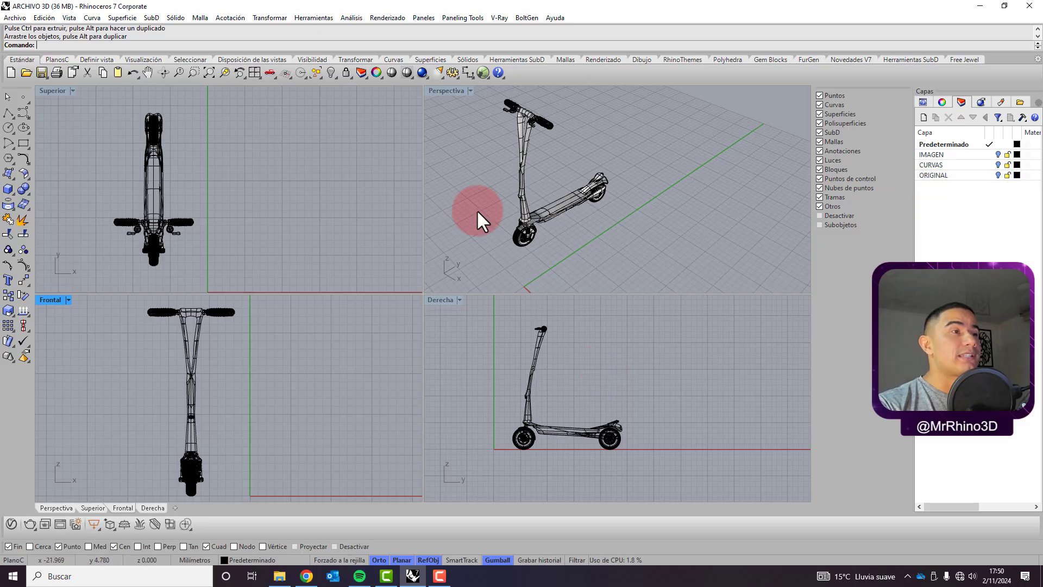
pyautogui.moveTo(664, 205); pyautogui.dragTo(556, 149, button='right')
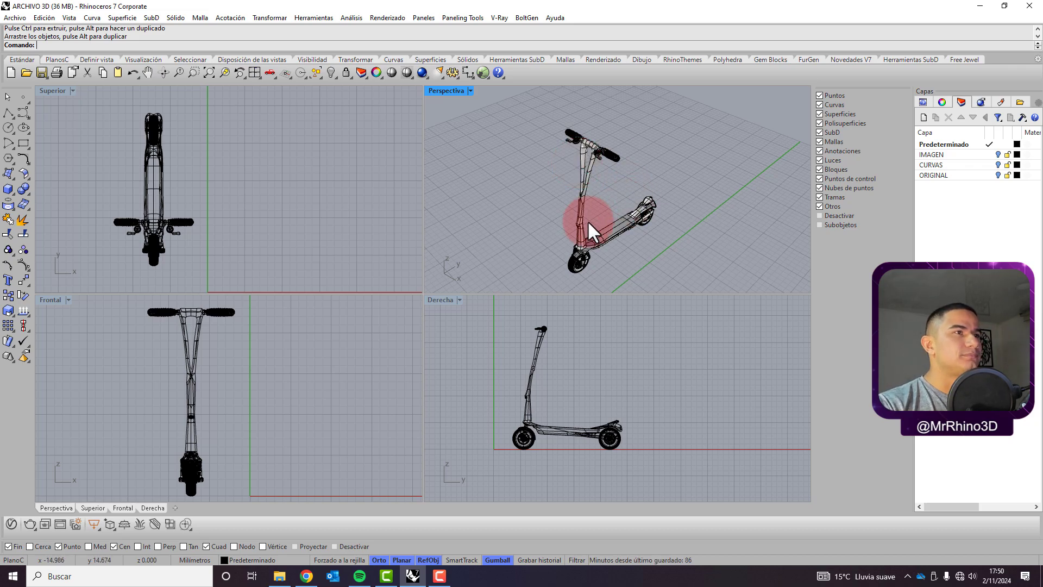
pyautogui.scroll(2, 540, 413)
pyautogui.moveTo(527, 418); pyautogui.dragTo(516, 455, button='right')
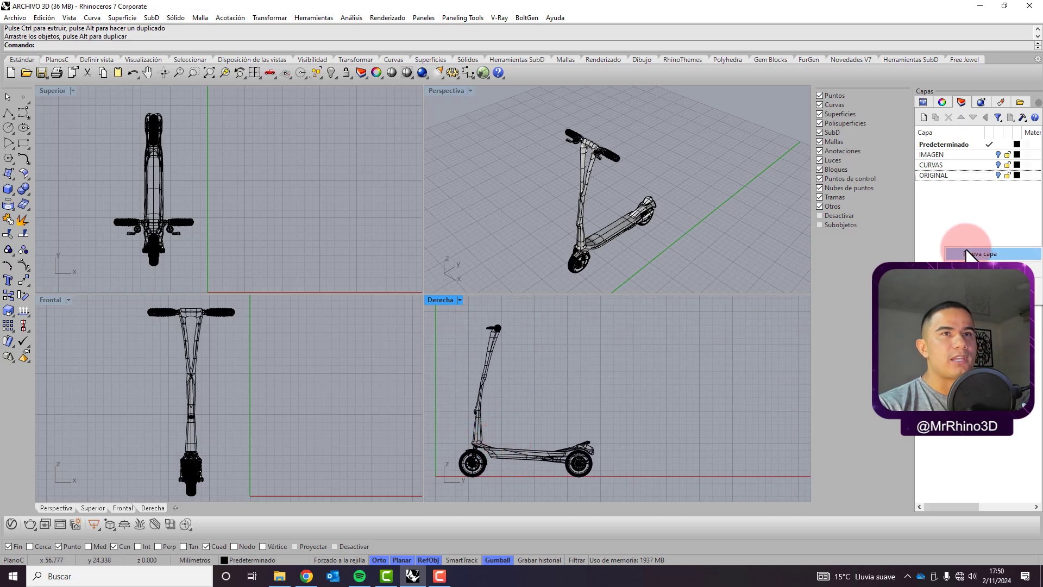
# Create a new layer named CUERPO1.
pyautogui.doubleClick(967, 252)
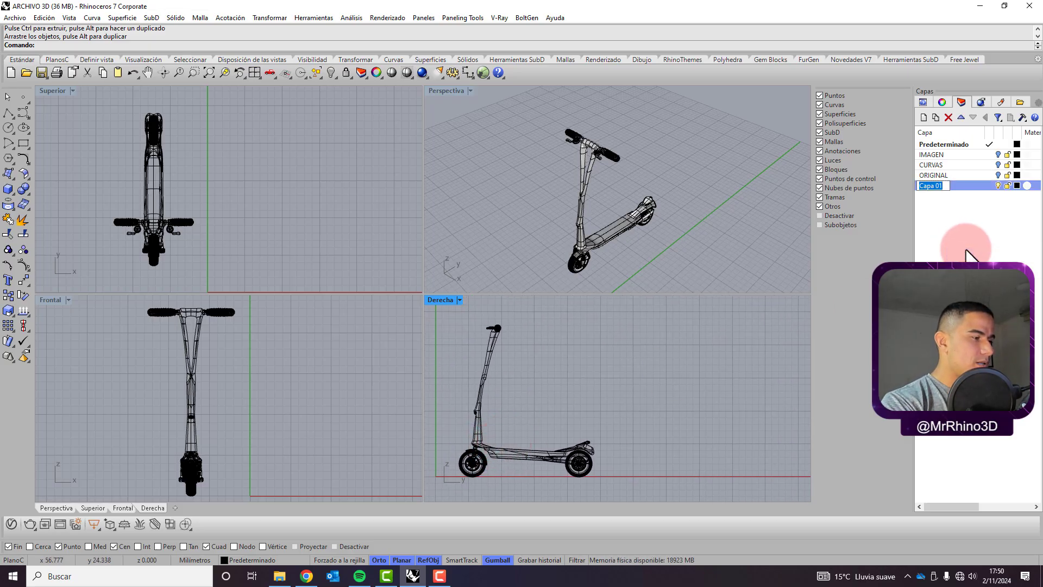
pyautogui.write('CUERPO1')
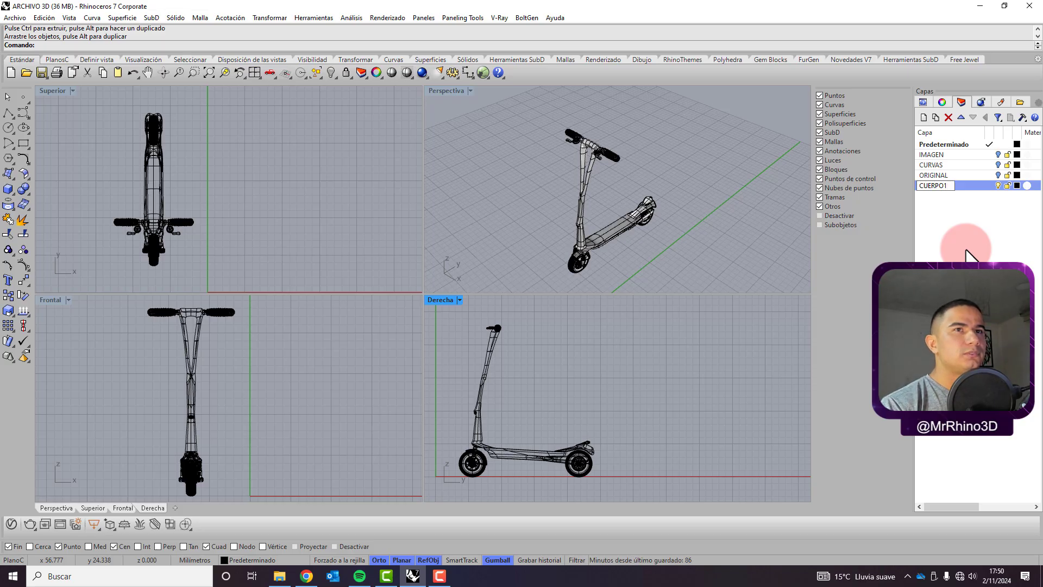
pyautogui.press('Return')
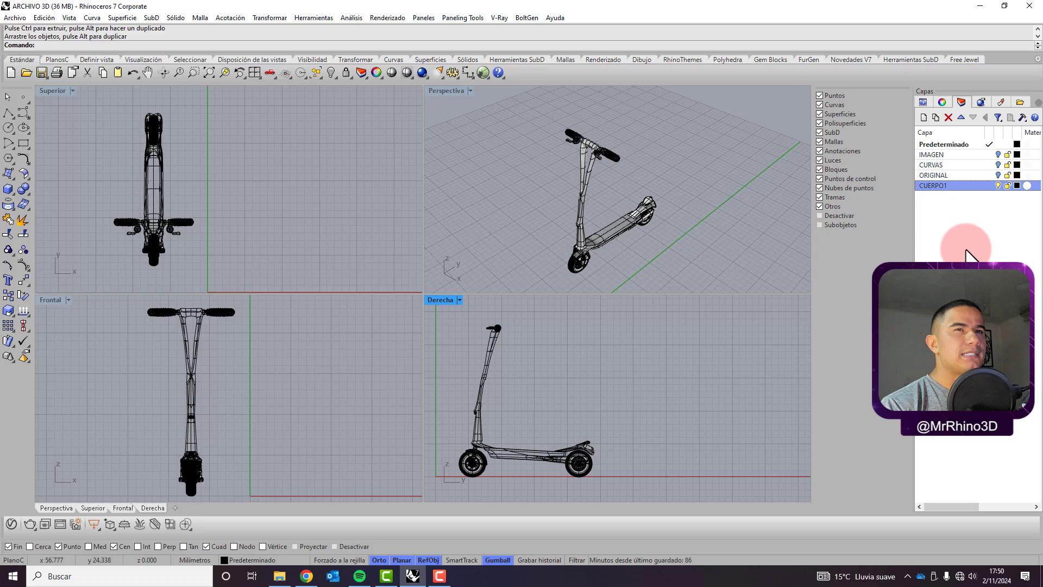
# Move the scooter's main SubD body to the CUERPO1 layer and hide that layer.
pyautogui.click(627, 230)
pyautogui.rightClick(941, 187)
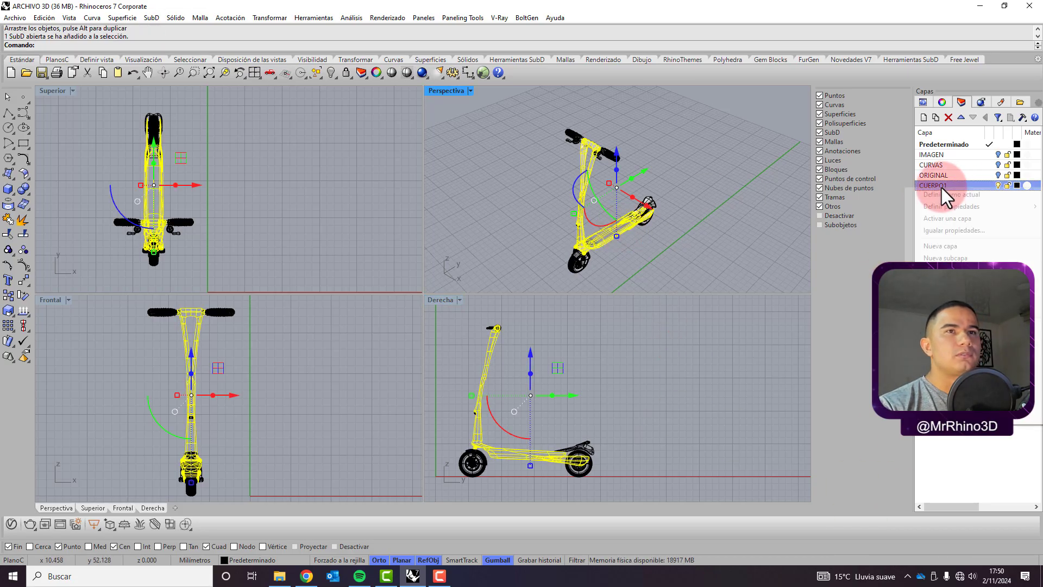
pyautogui.click(956, 332)
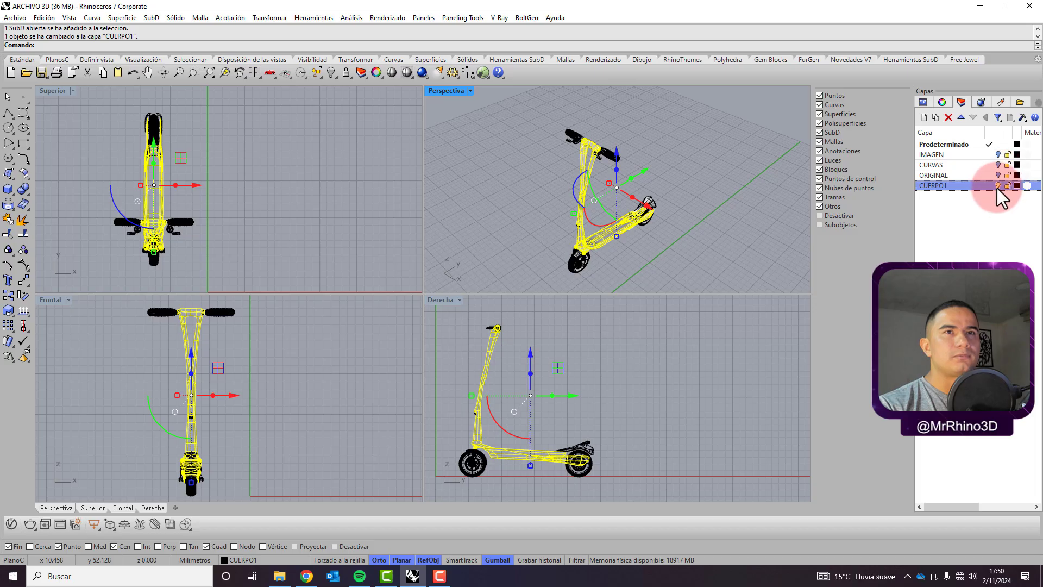
pyautogui.click(998, 186)
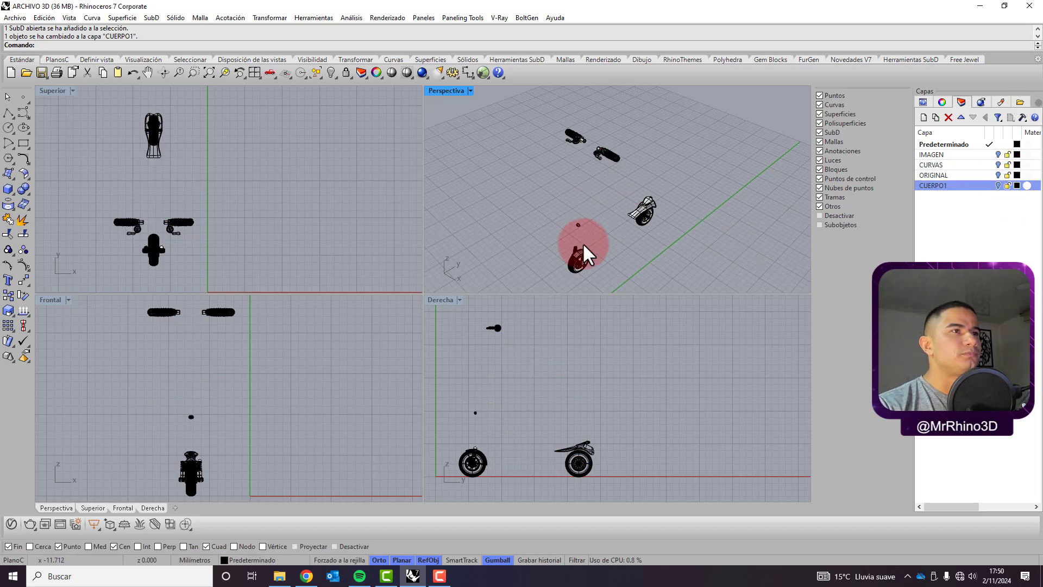
# Select the SubD fender over the rear wheel and create a new layer named CUERPO1.1.
pyautogui.moveTo(582, 242); pyautogui.dragTo(415, 252, button='right')
pyautogui.moveTo(527, 188); pyautogui.dragTo(474, 231, button='right')
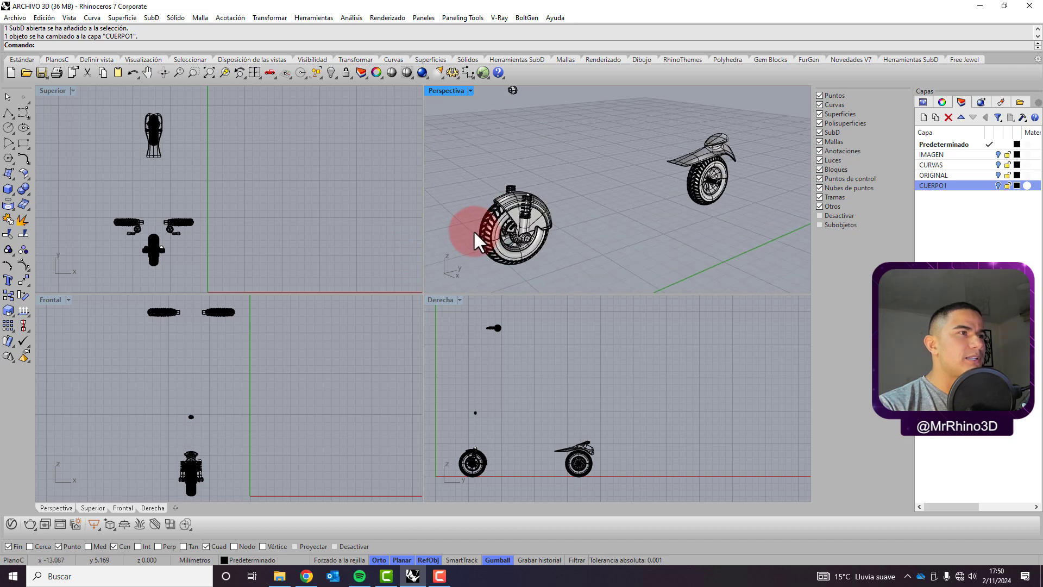
pyautogui.click(477, 230)
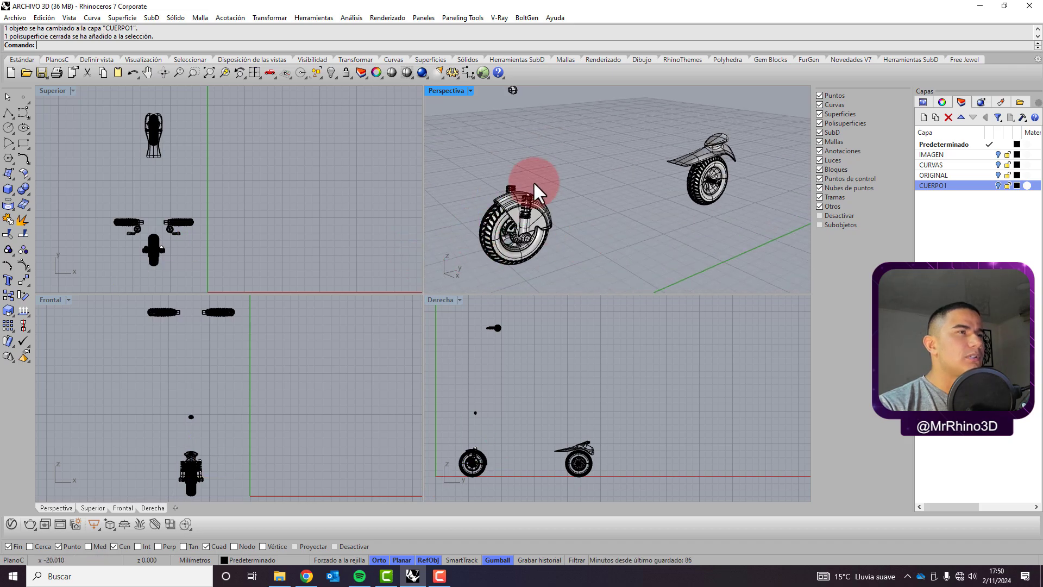
pyautogui.moveTo(533, 181); pyautogui.dragTo(677, 168, button='right')
pyautogui.scroll(2, 677, 168)
pyautogui.click(659, 184)
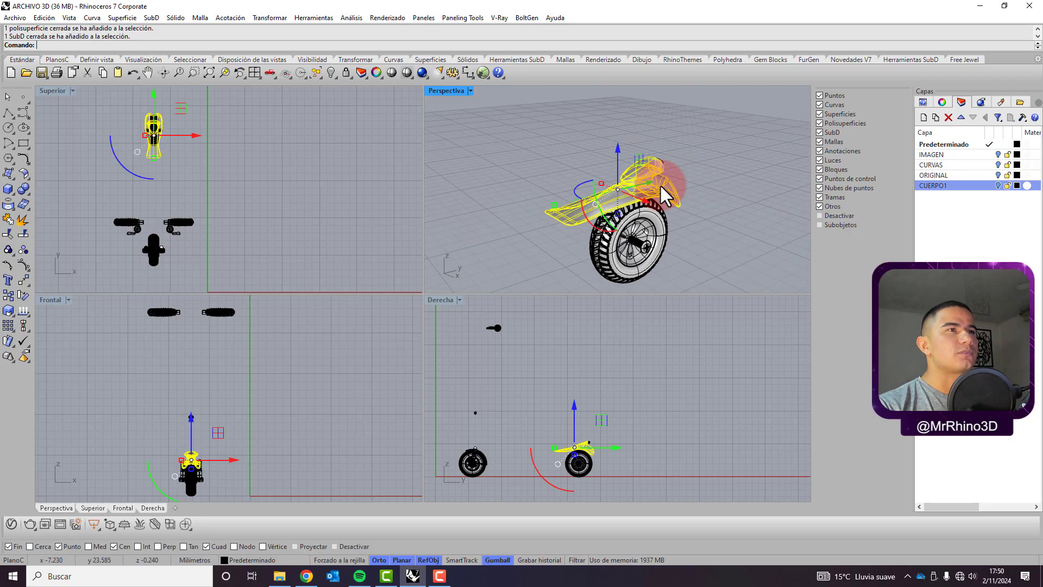
pyautogui.rightClick(936, 221)
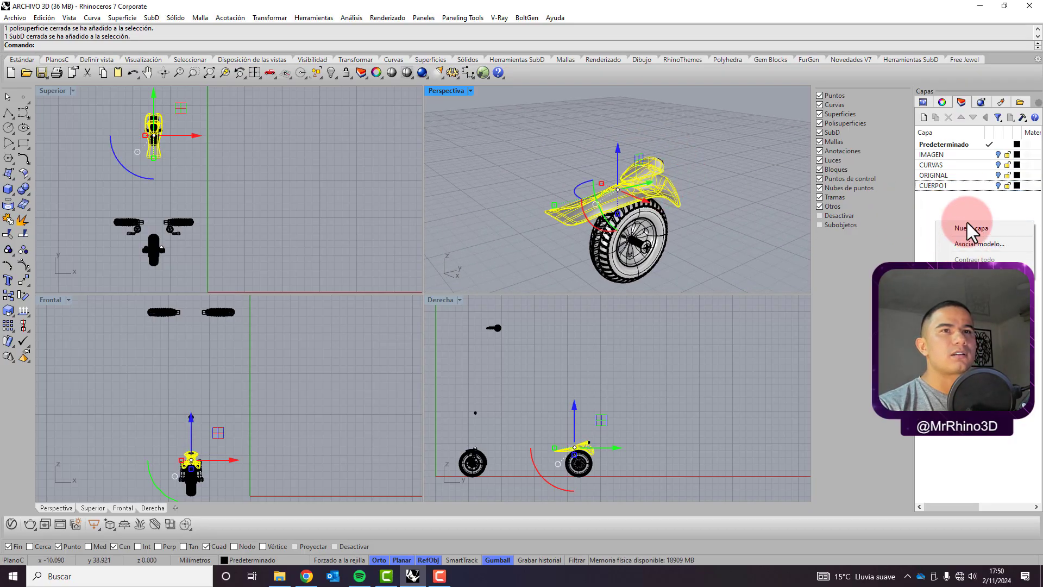
pyautogui.click(968, 227)
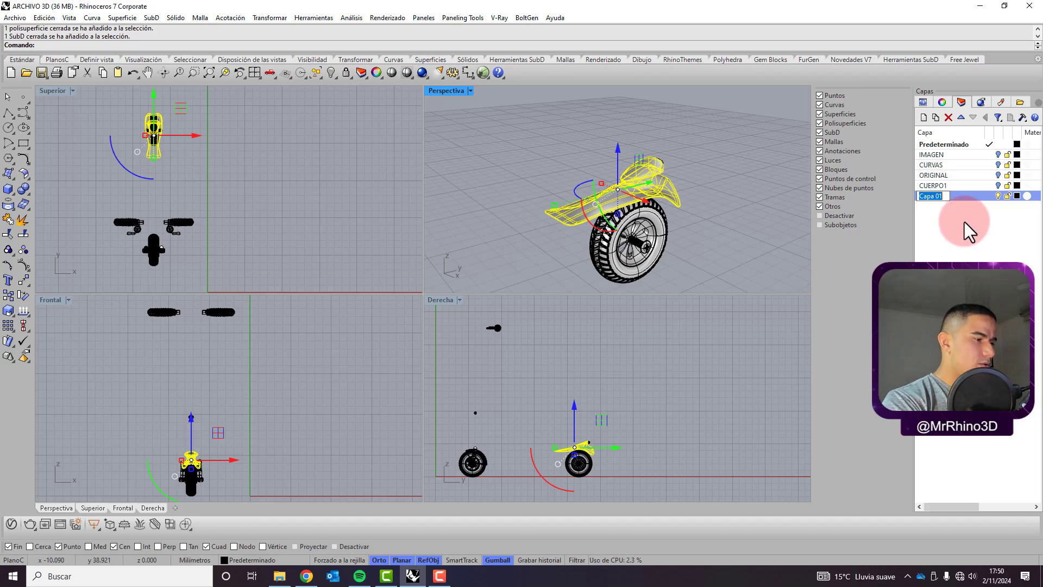
pyautogui.write('CUERPO1.2')
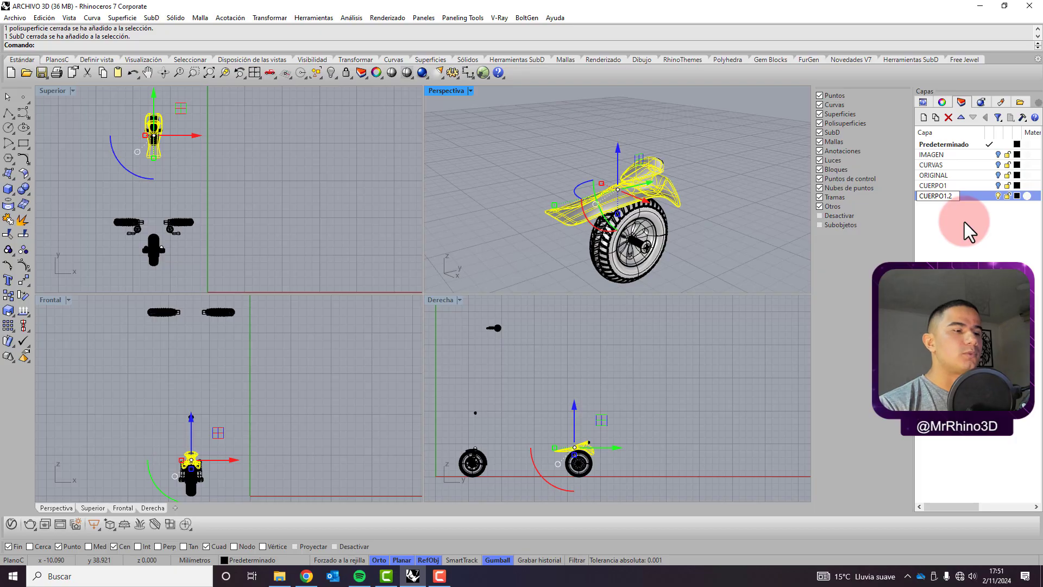
pyautogui.press('BackSpace')
pyautogui.write('1')
pyautogui.press('Return')
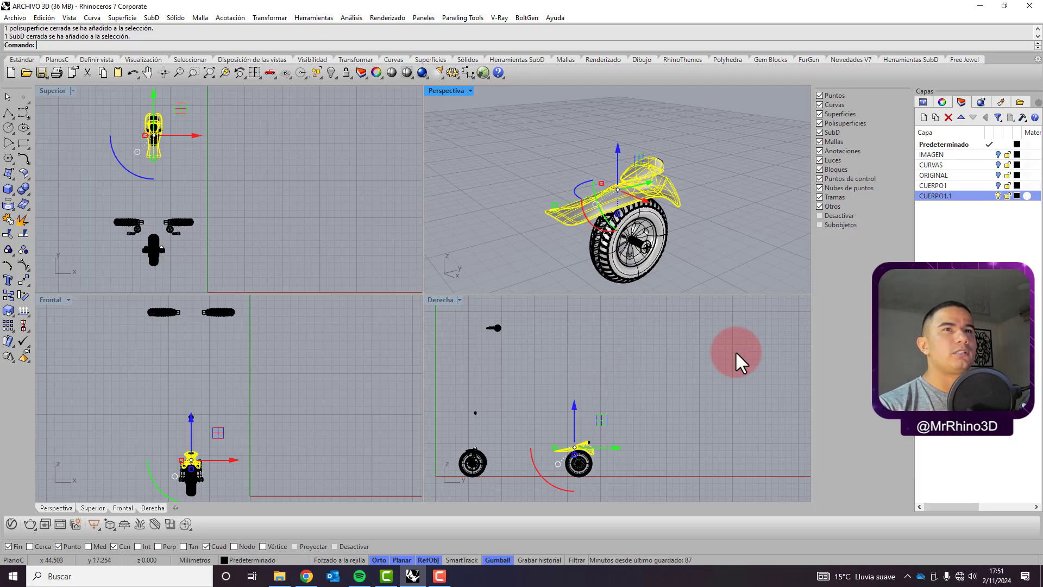
# Move the rear fender to the CUERPO1.1 layer and hide that layer.
pyautogui.rightClick(975, 197)
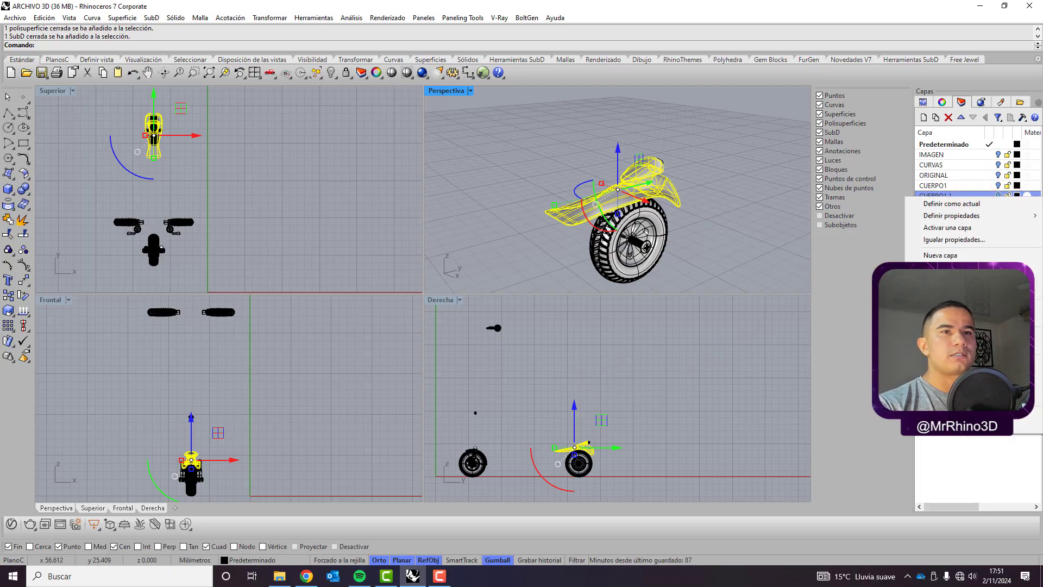
pyautogui.click(957, 385)
pyautogui.click(656, 187)
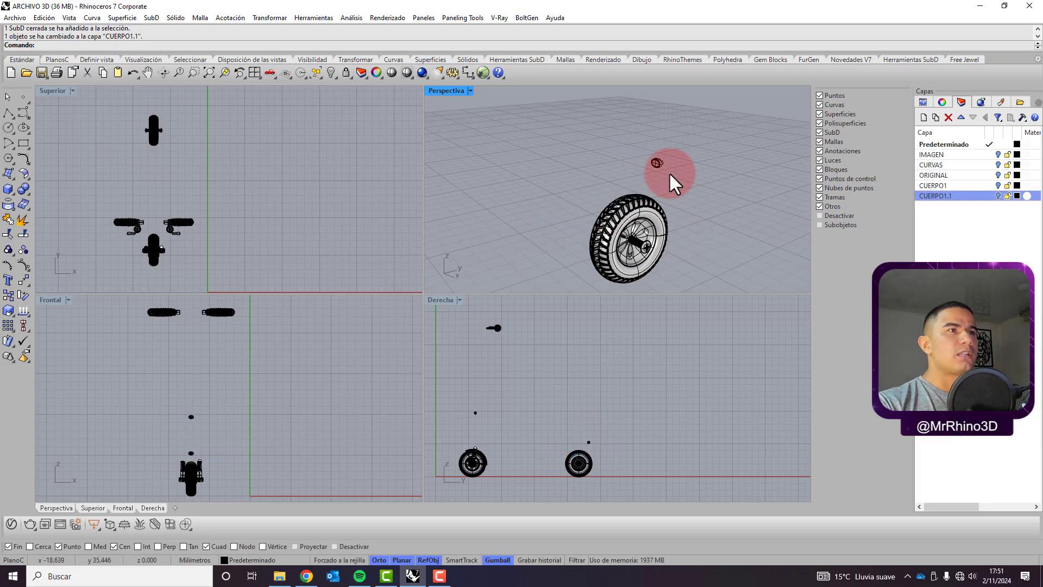
# Zoom in on the small light assembly above the rear wheel and select only its rounded outer housing.
pyautogui.moveTo(669, 172); pyautogui.dragTo(668, 145, button='right')
pyautogui.moveTo(624, 137); pyautogui.dragTo(679, 186)
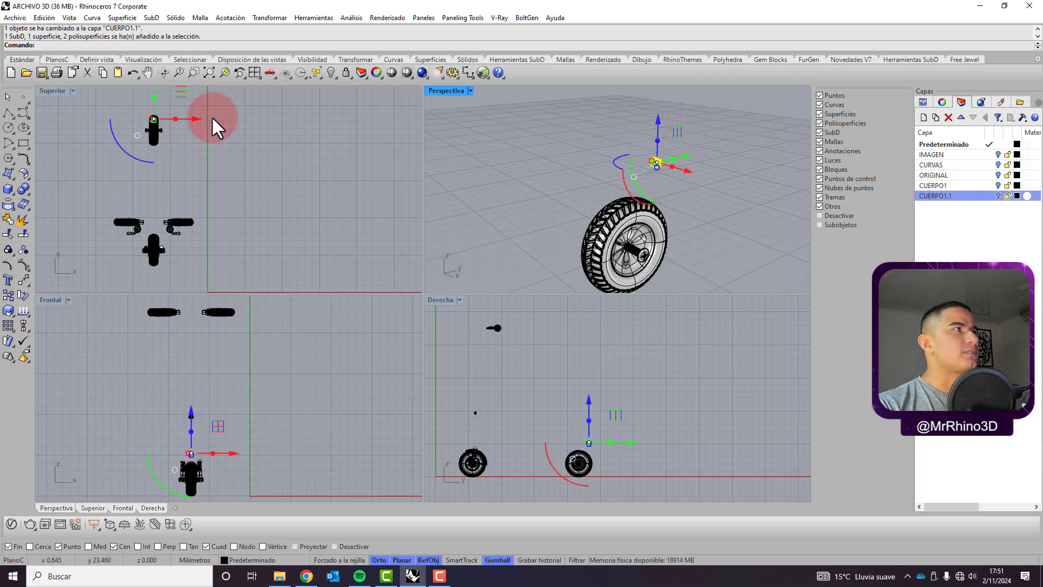
pyautogui.rightClick(337, 71)
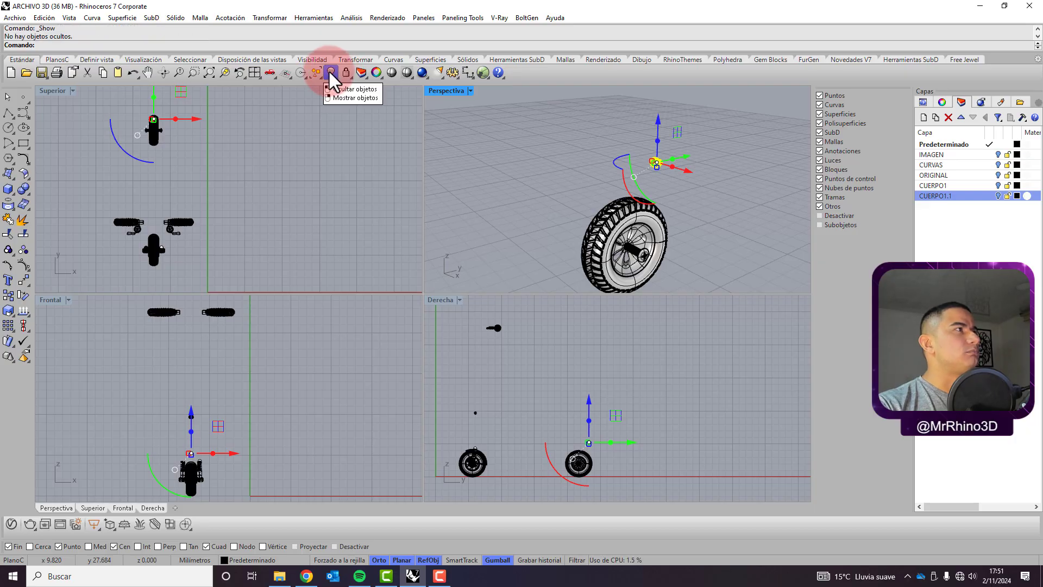
pyautogui.rightClick(226, 71)
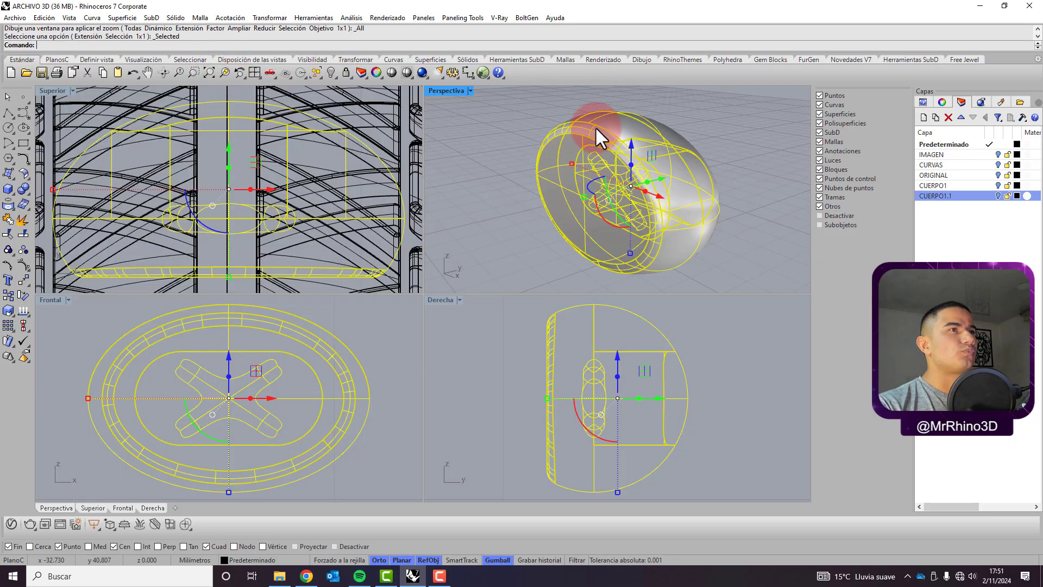
pyautogui.click(706, 106)
pyautogui.click(535, 140)
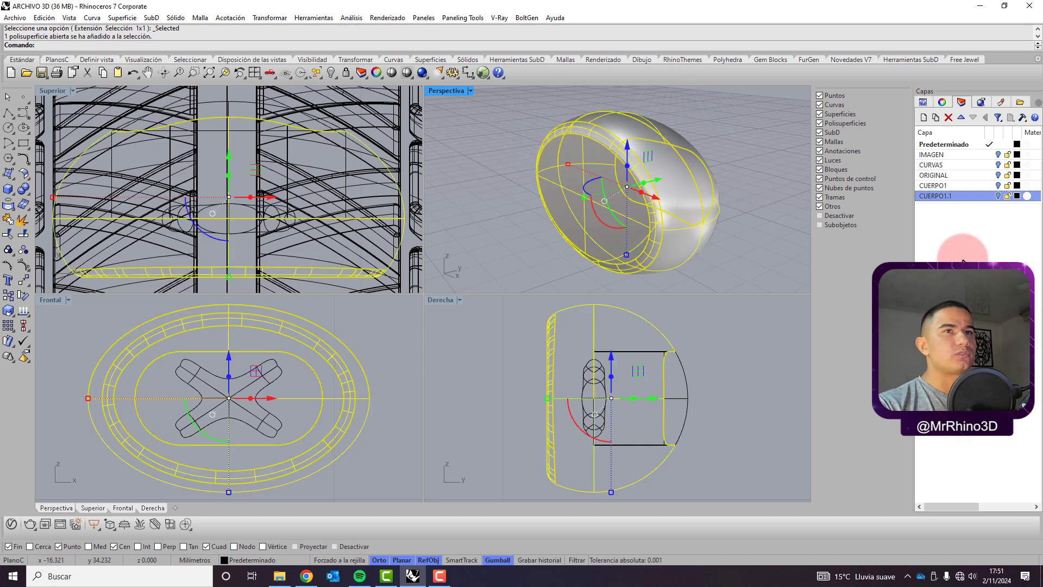
# Create two new layers named PLASTICO1 and PLASTICO2.
pyautogui.rightClick(960, 238)
pyautogui.click(973, 246)
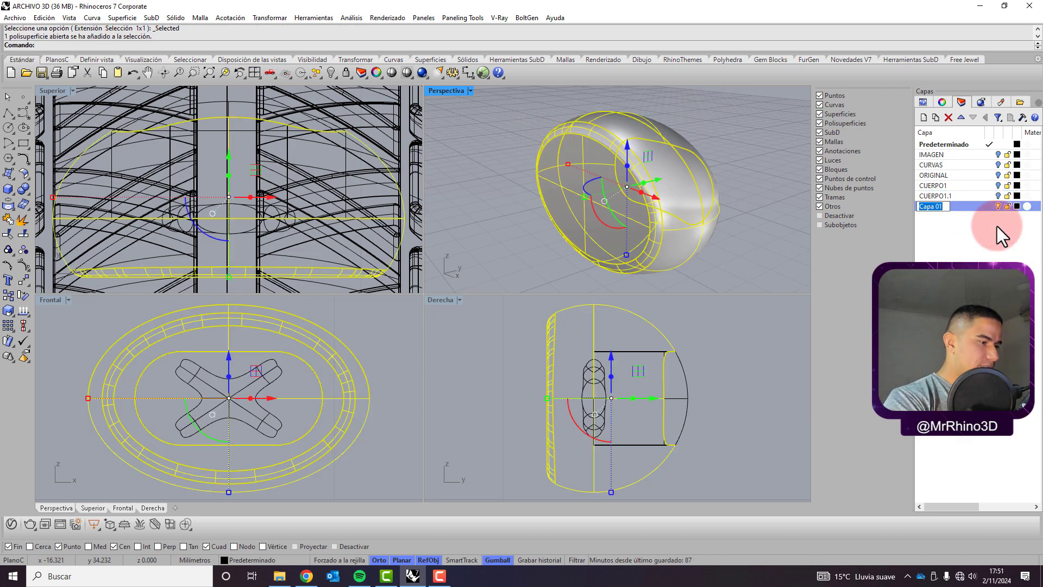
pyautogui.write('PLAST')
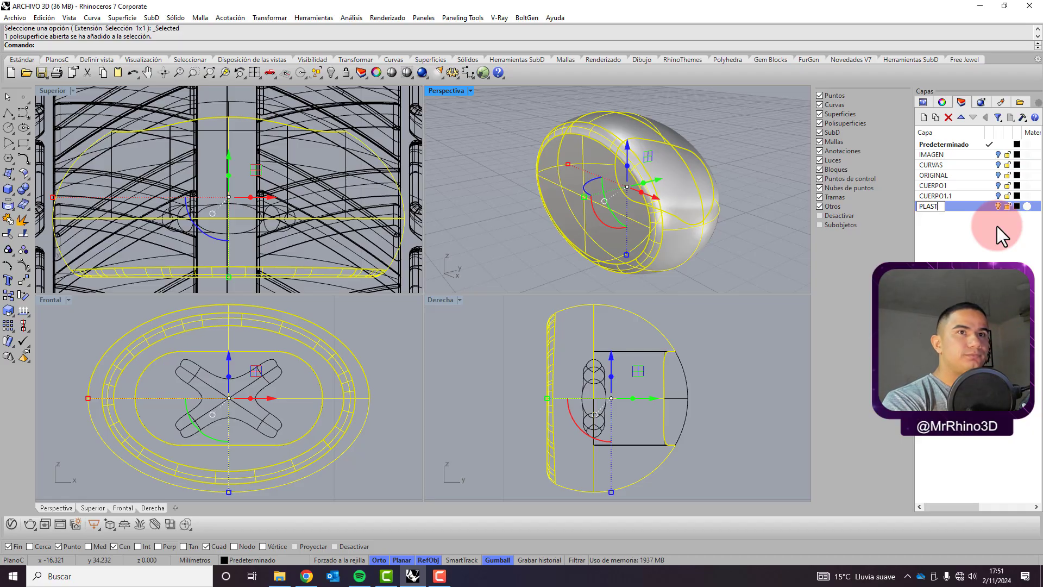
pyautogui.write('ICO1')
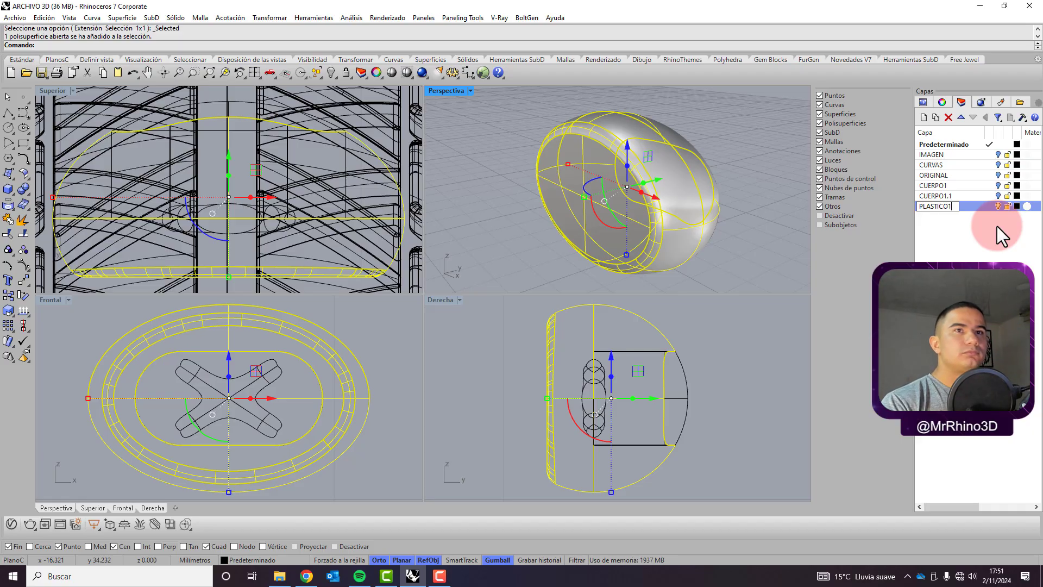
pyautogui.press('Return')
pyautogui.rightClick(995, 223)
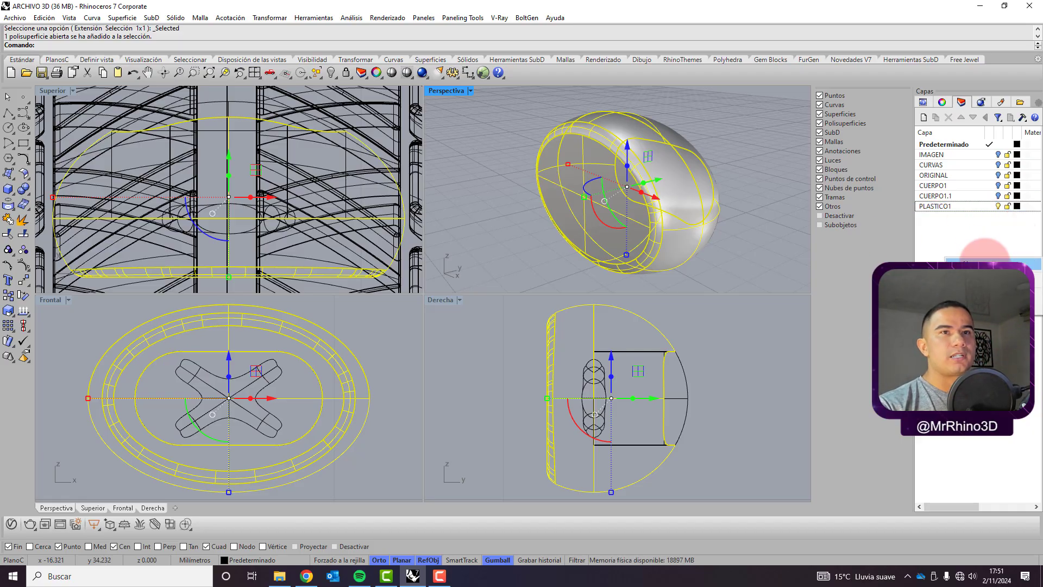
pyautogui.click(997, 255)
pyautogui.write('P')
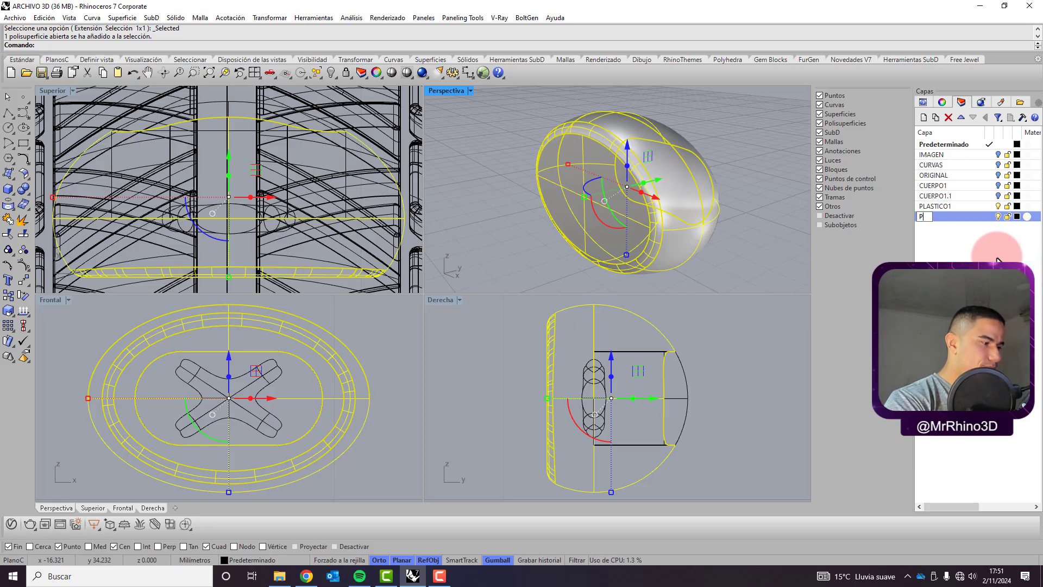
pyautogui.write('LASTICO')
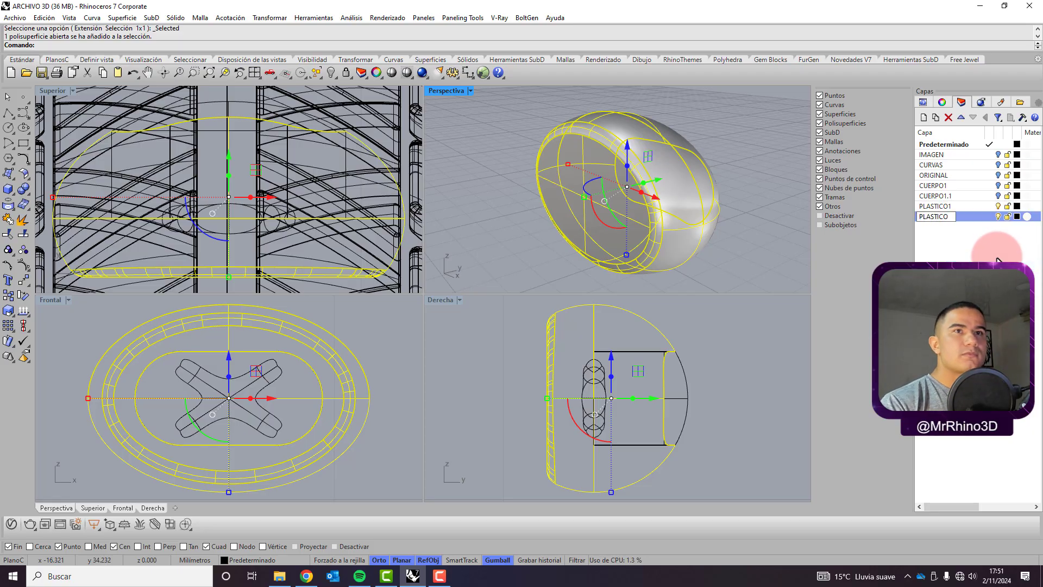
pyautogui.write('2')
pyautogui.press('Return')
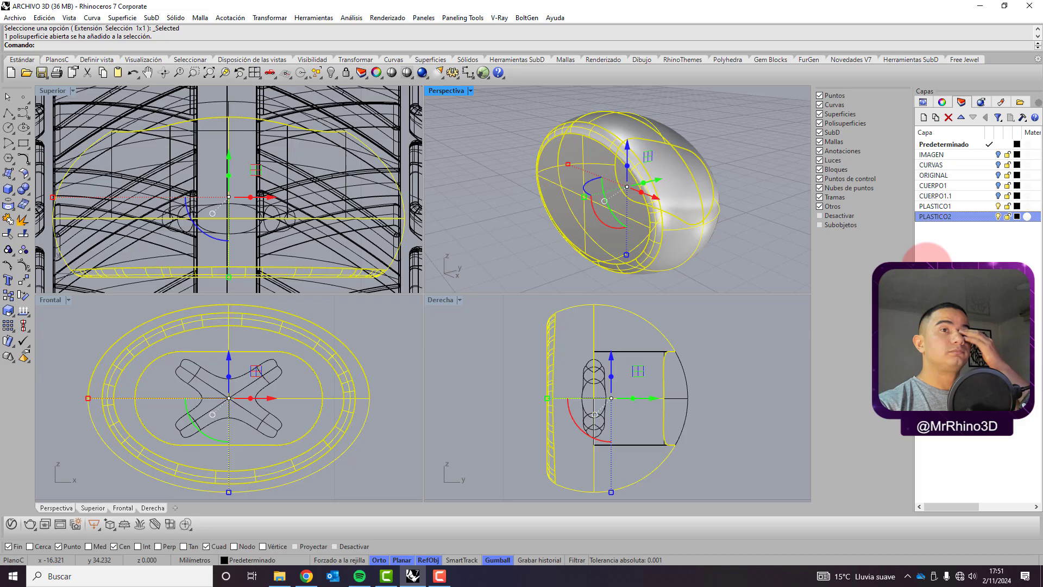
# Move the light's outer housing to the PLASTICO1 layer and hide that layer.
pyautogui.rightClick(942, 204)
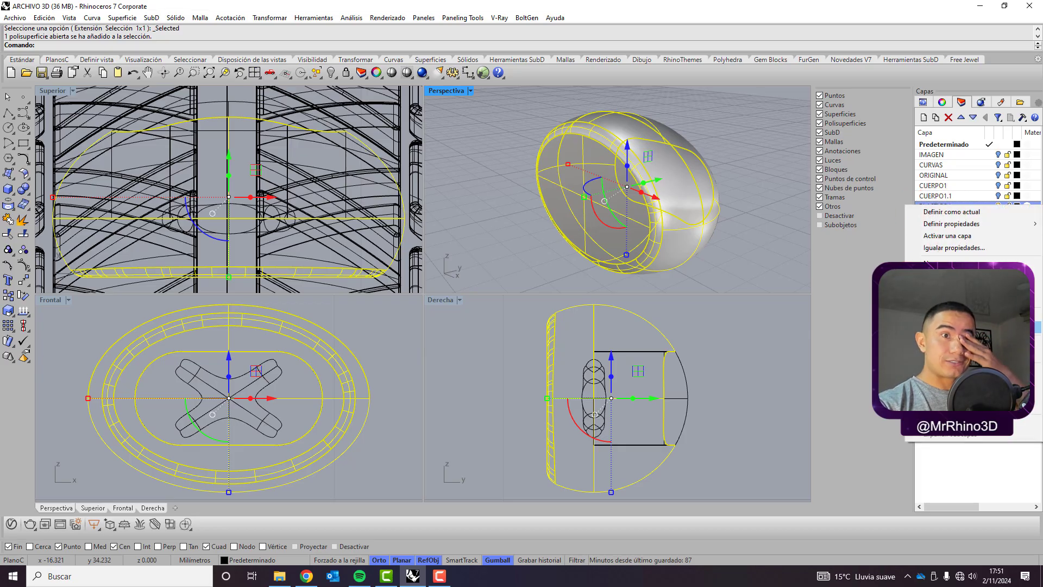
pyautogui.click(956, 343)
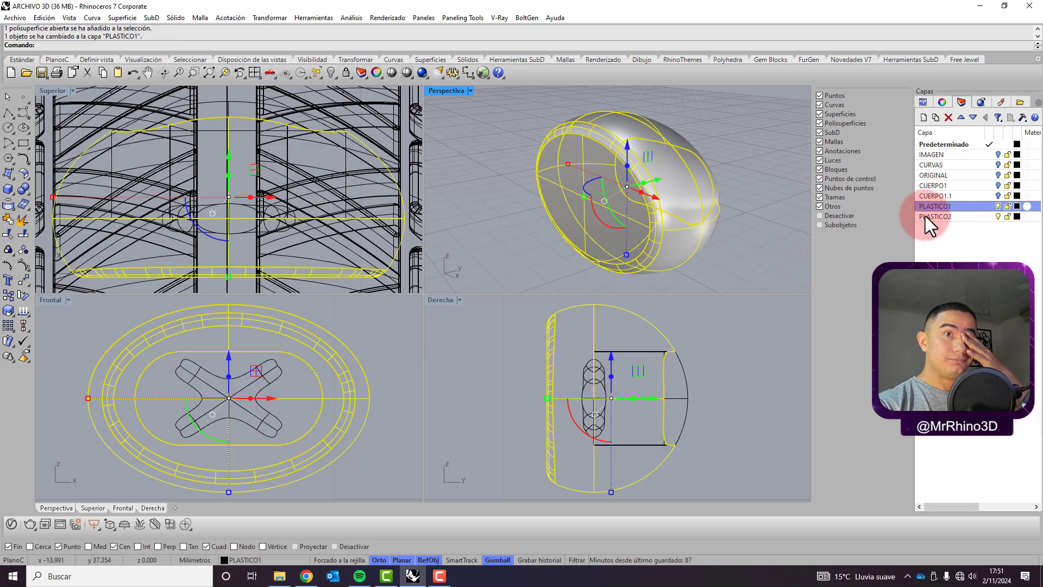
pyautogui.click(999, 205)
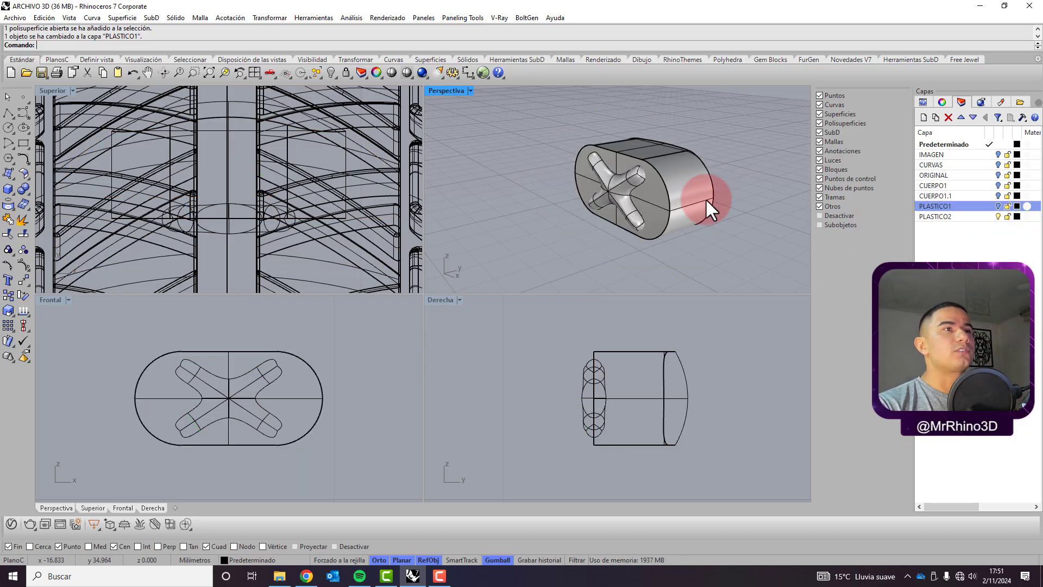
# Select the light's curved lens surface and create a new layer named PLASTICO TRANSPARENTE.
pyautogui.moveTo(706, 202); pyautogui.dragTo(560, 208, button='right')
pyautogui.click(683, 210)
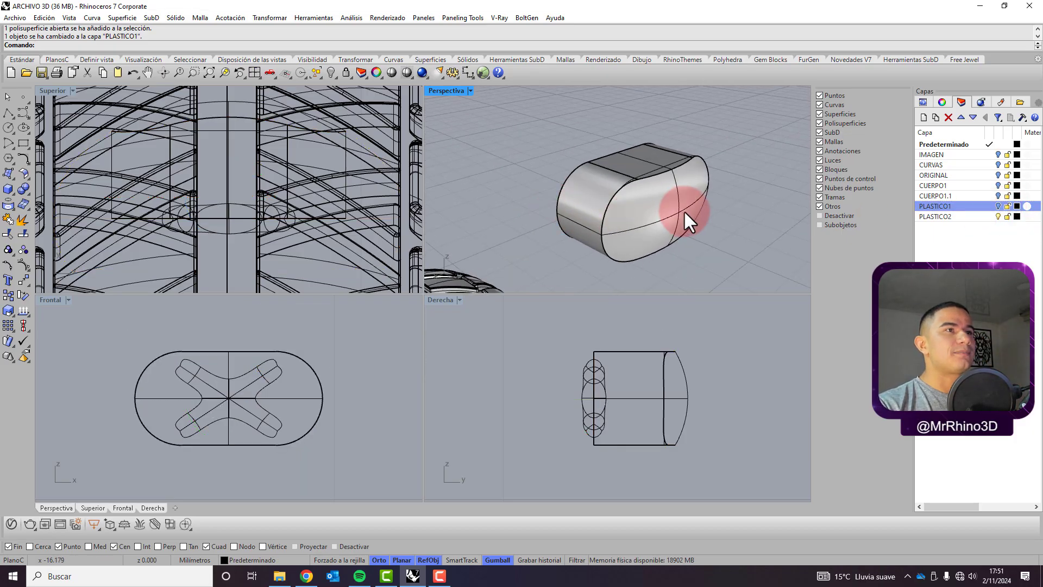
pyautogui.rightClick(964, 236)
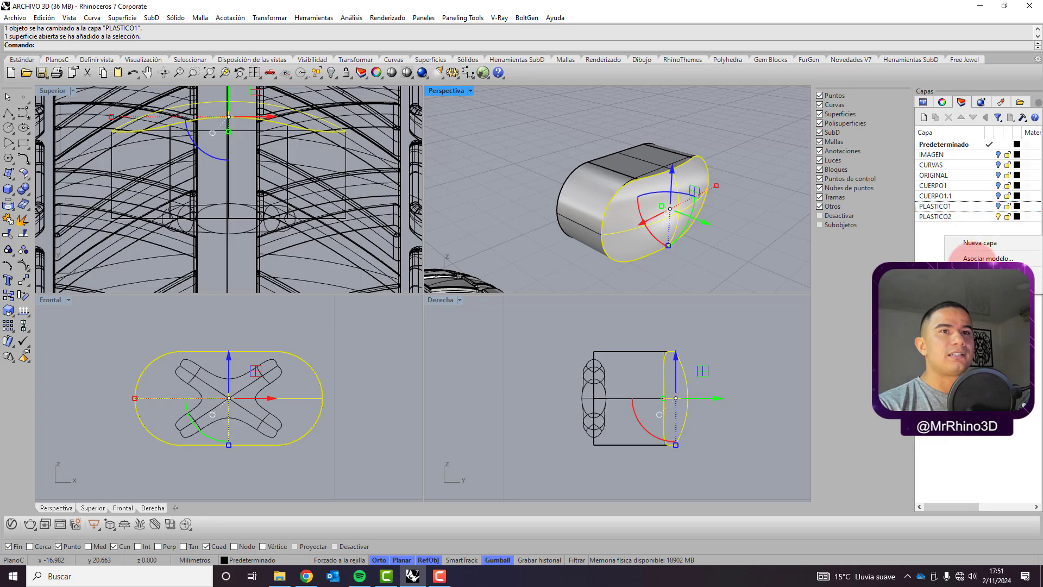
pyautogui.click(975, 241)
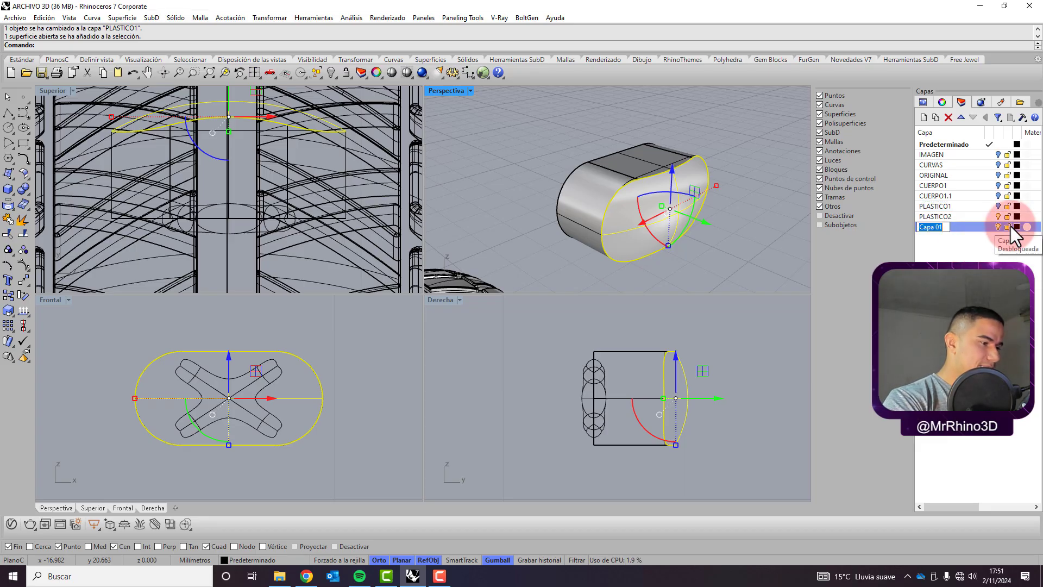
pyautogui.write('PLASTICO TRASPAREN')
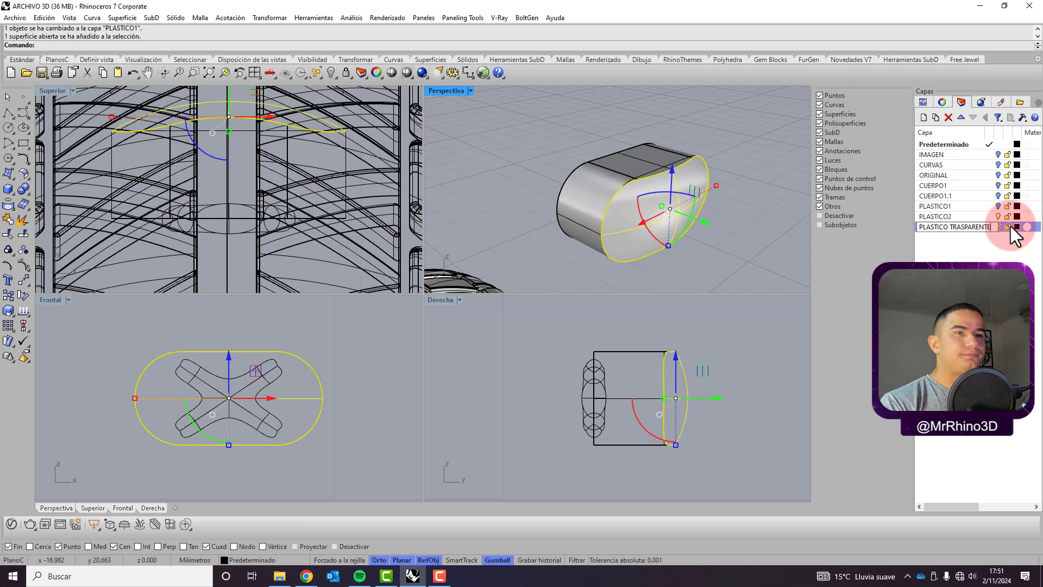
pyautogui.write('TE')
pyautogui.press('Return')
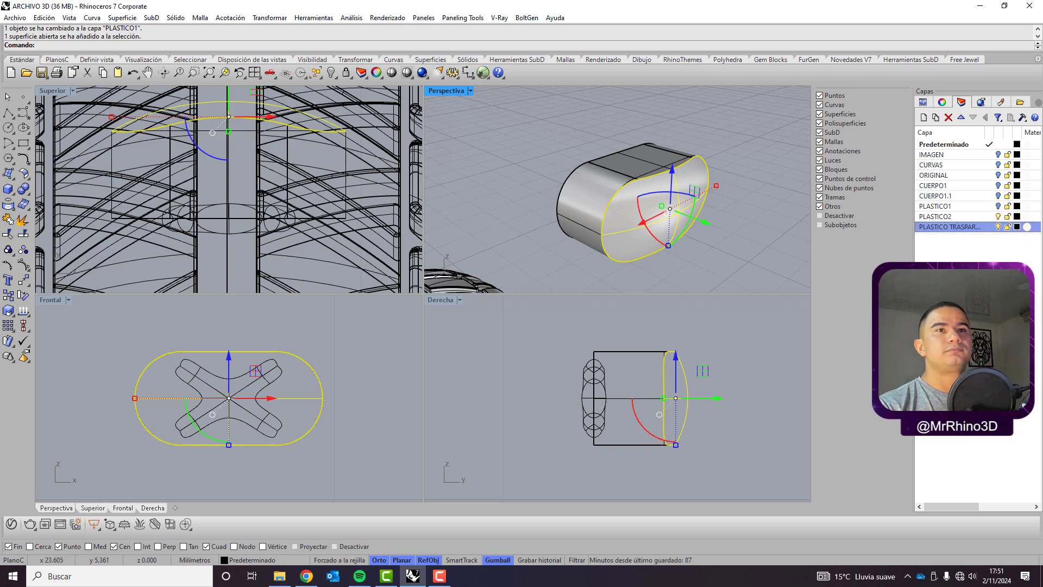
pyautogui.click(961, 231)
pyautogui.write('N')
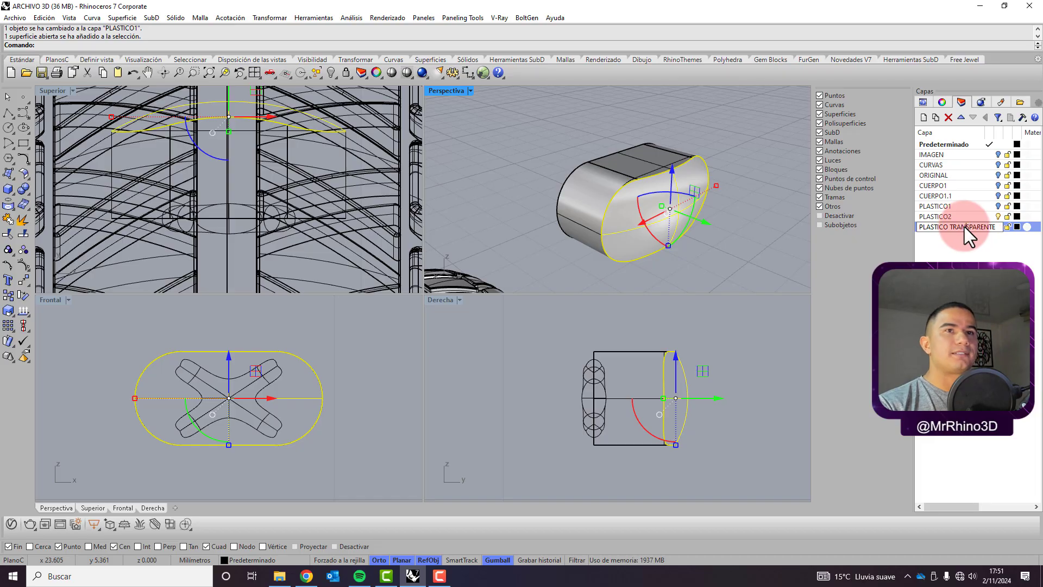
pyautogui.click(1005, 251)
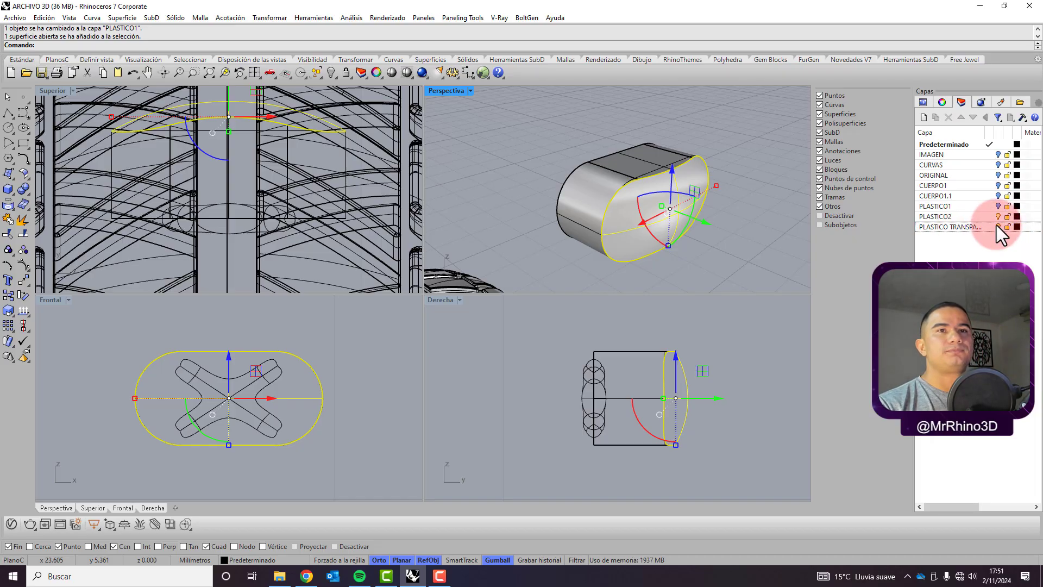
# Hide the PLASTICO TRANSPARENTE layer and move the selected lens surface to it.
pyautogui.click(997, 225)
pyautogui.rightClick(977, 228)
pyautogui.click(973, 417)
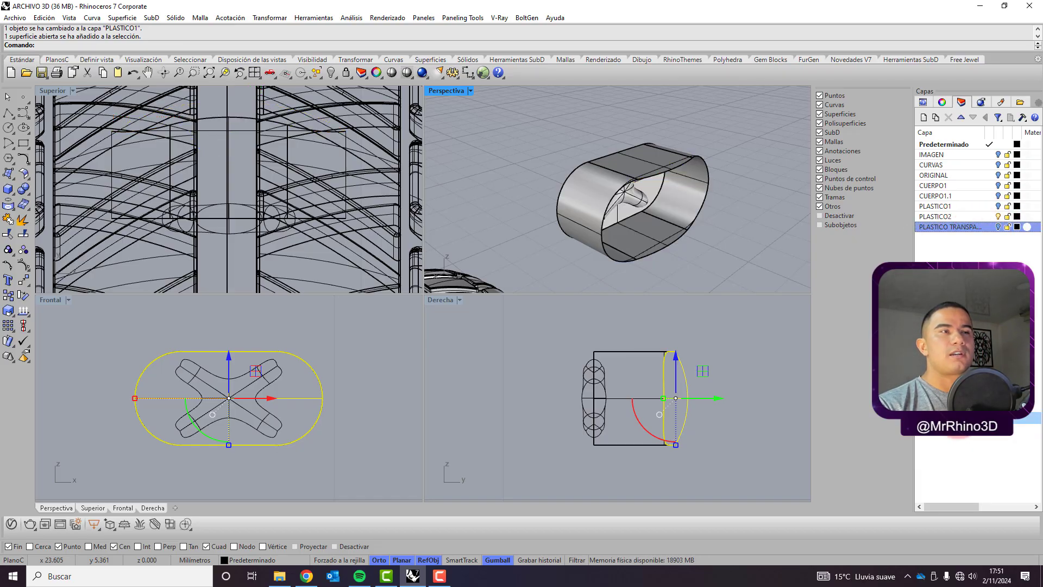
# Move the light's inner capsule-shaped casing to the PLASTICO2 layer and hide that layer.
pyautogui.moveTo(775, 282); pyautogui.dragTo(692, 214, button='right')
pyautogui.click(693, 213)
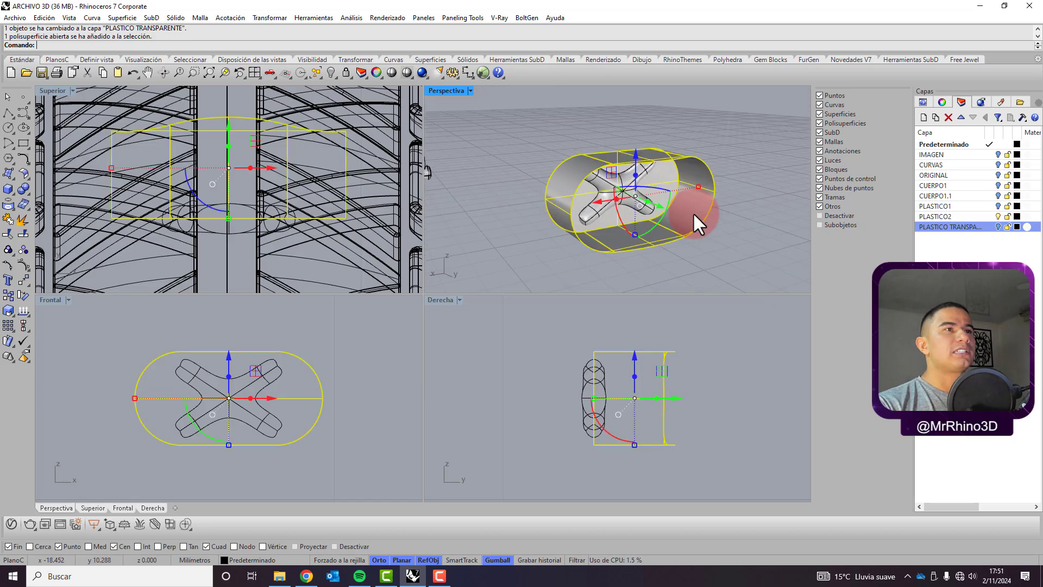
pyautogui.rightClick(961, 218)
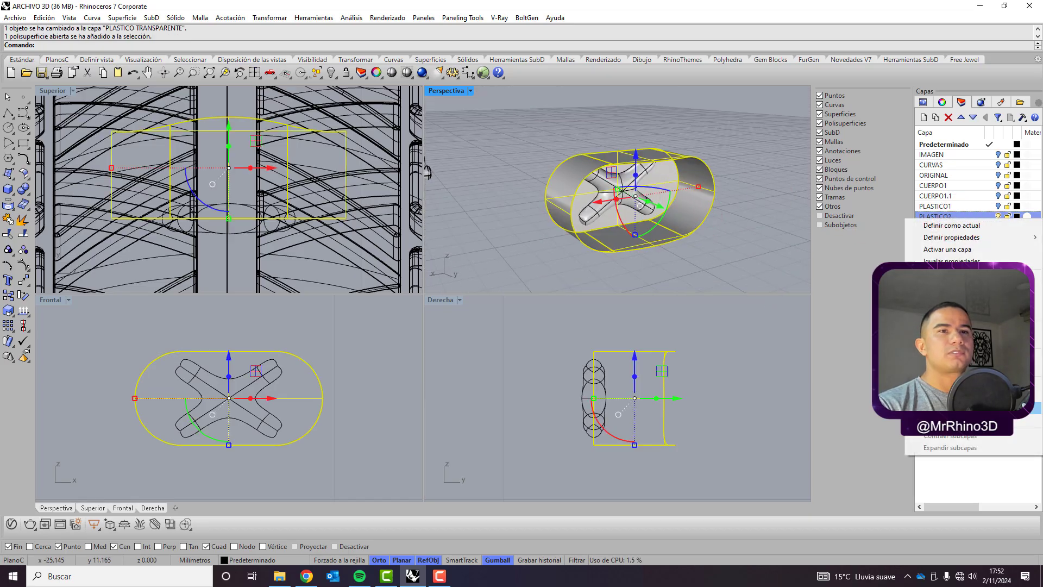
pyautogui.click(956, 408)
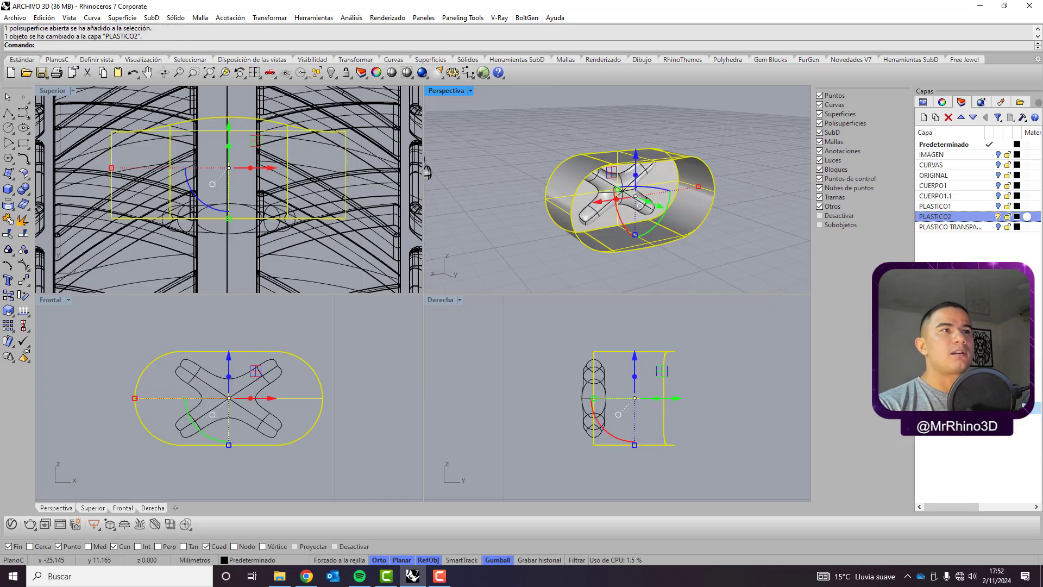
pyautogui.click(998, 216)
# Create a new layer named LUZ below the PLASTICO TRANSPARENTE layer.
pyautogui.rightClick(960, 252)
pyautogui.click(973, 260)
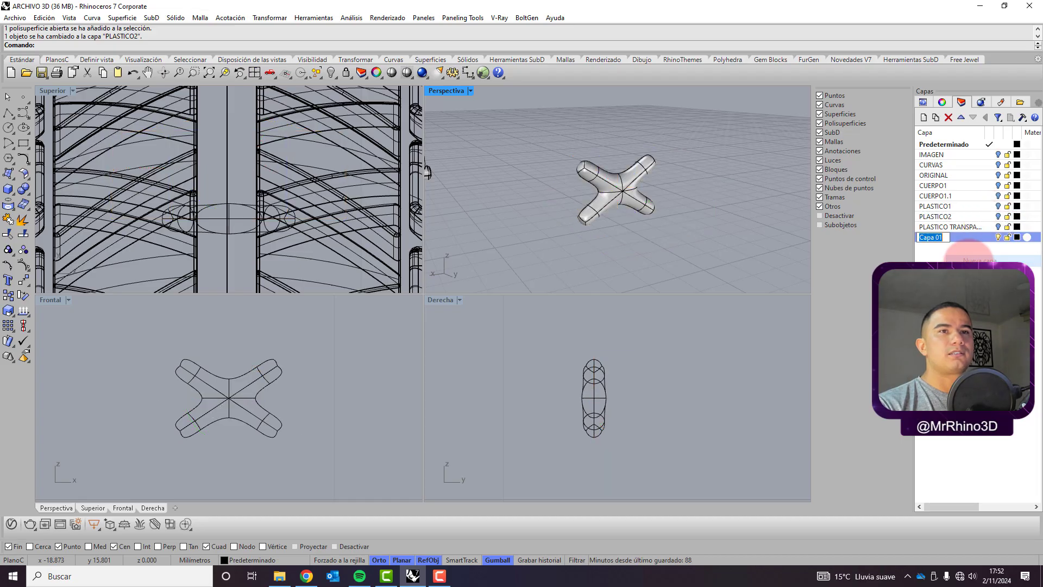
pyautogui.write('LUZ')
pyautogui.press('Return')
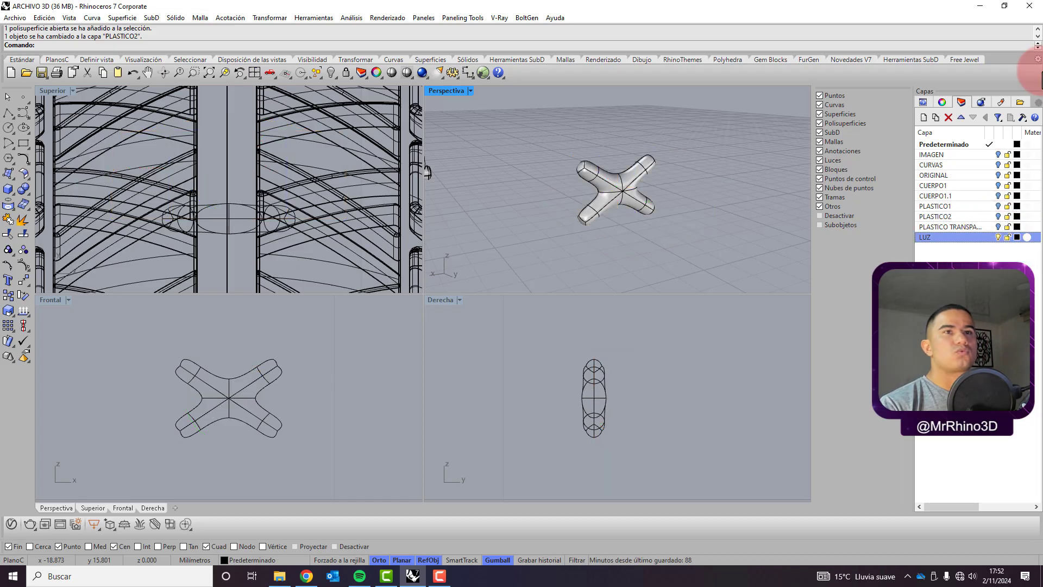
pyautogui.rightClick(939, 241)
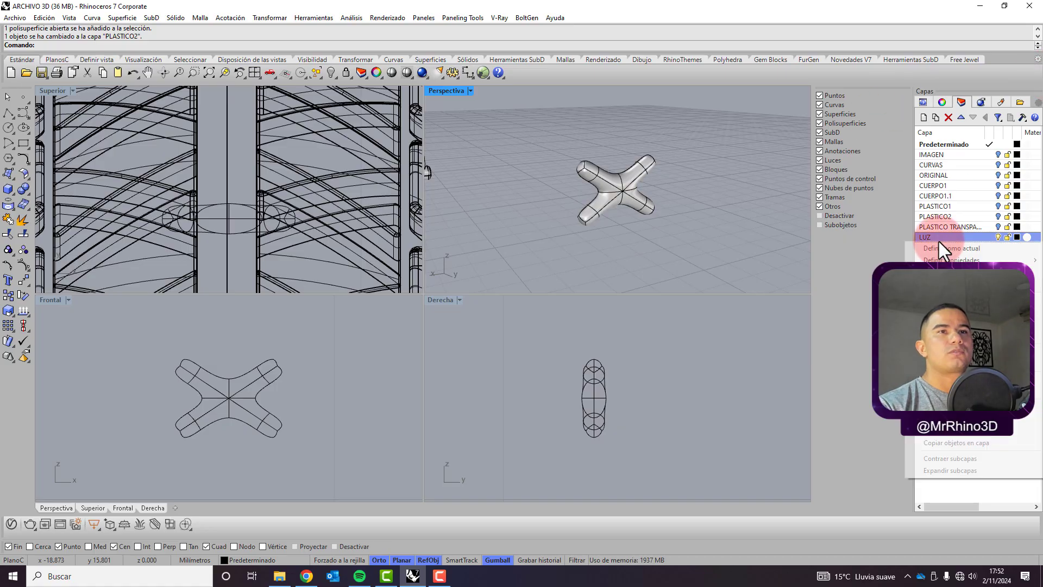
# Move the light's X-shaped inner SubD piece to the LUZ layer and hide that layer.
pyautogui.click(617, 213)
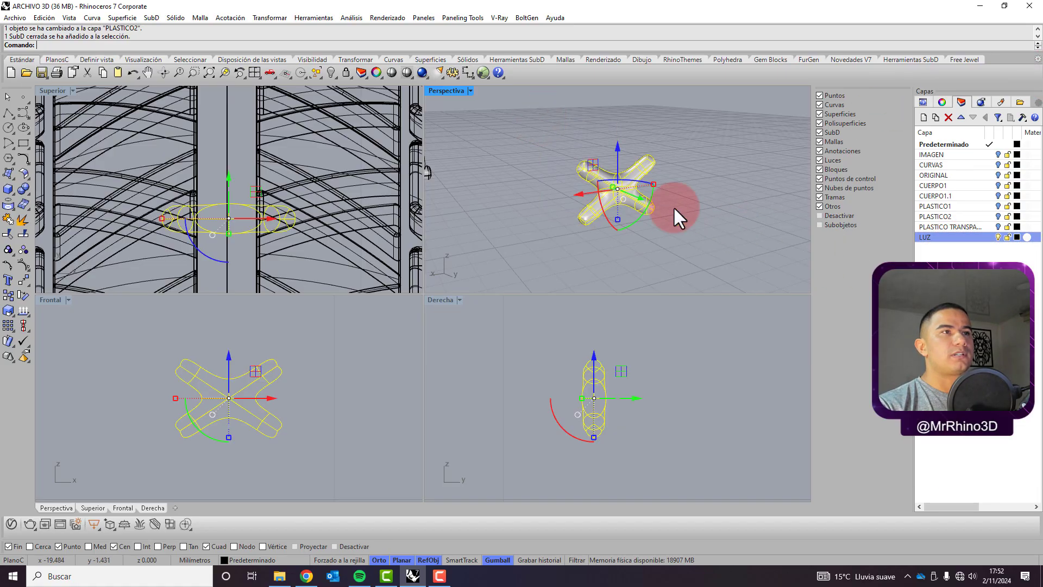
pyautogui.rightClick(944, 239)
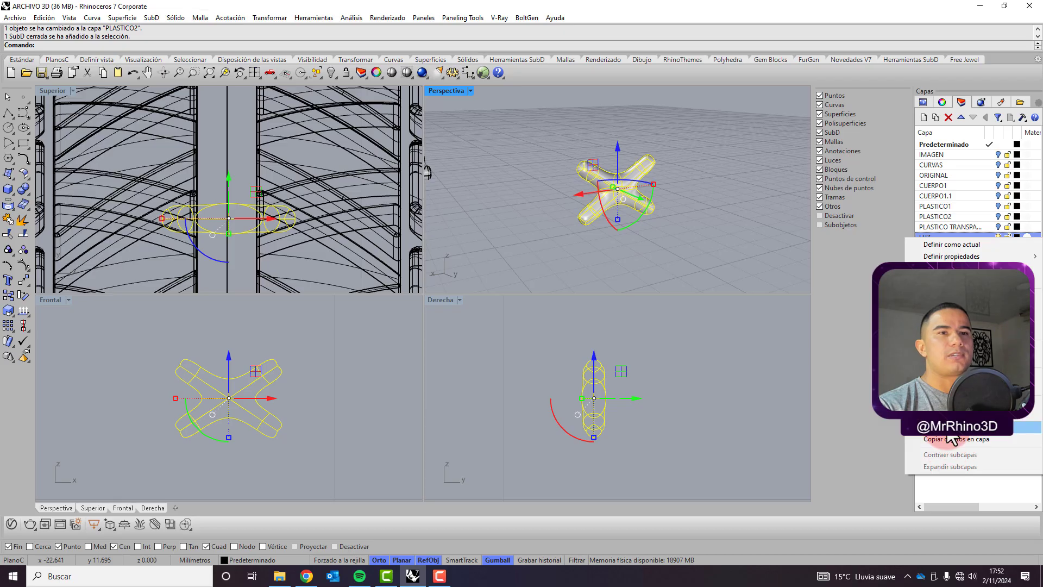
pyautogui.click(949, 432)
pyautogui.click(999, 238)
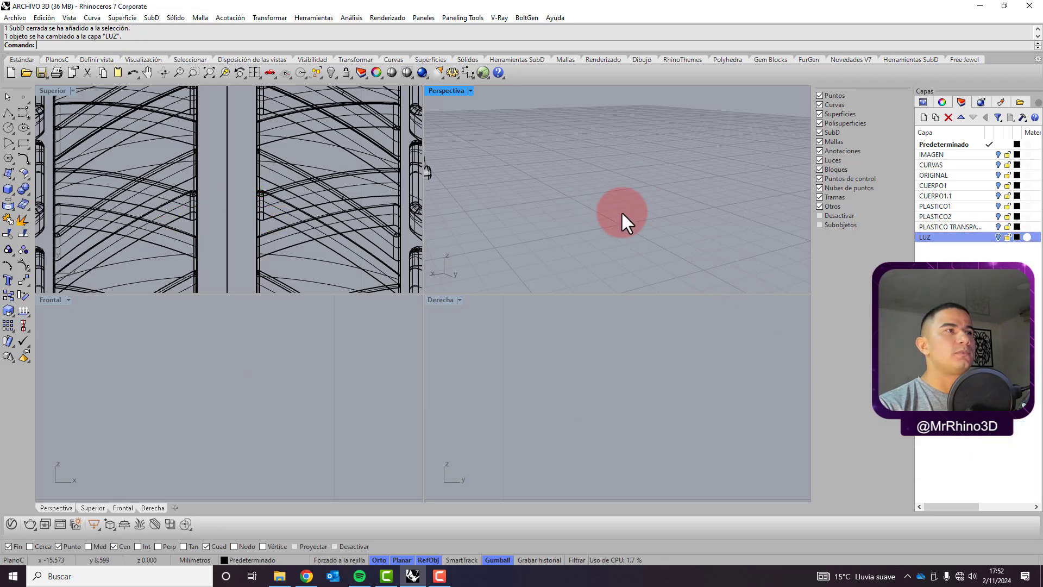
# Move the other light's outer housing to the hidden PLASTICO1 layer.
pyautogui.moveTo(621, 211); pyautogui.dragTo(613, 179, button='right')
pyautogui.click(651, 154)
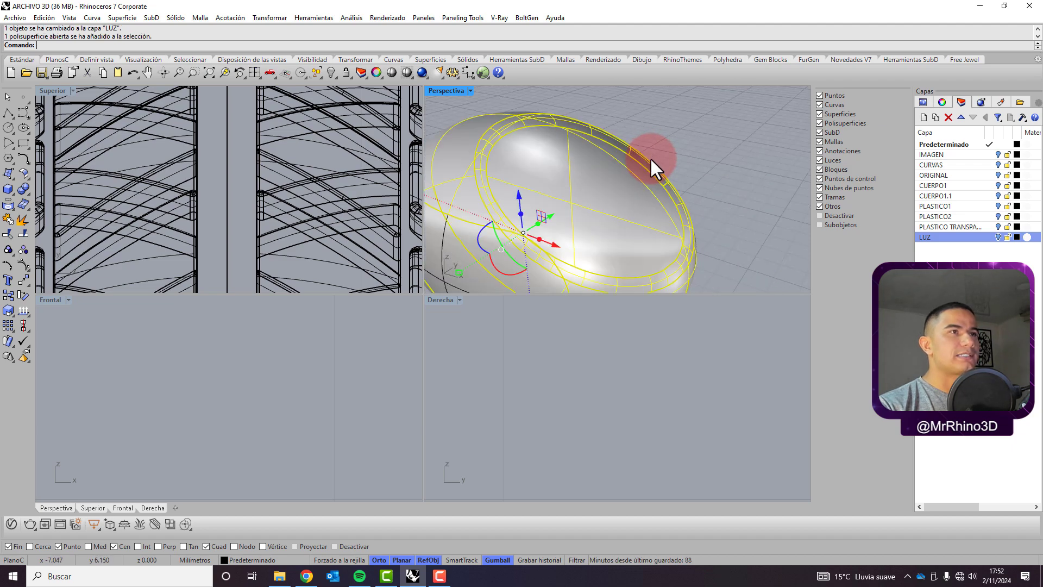
pyautogui.scroll(-5, 648, 157)
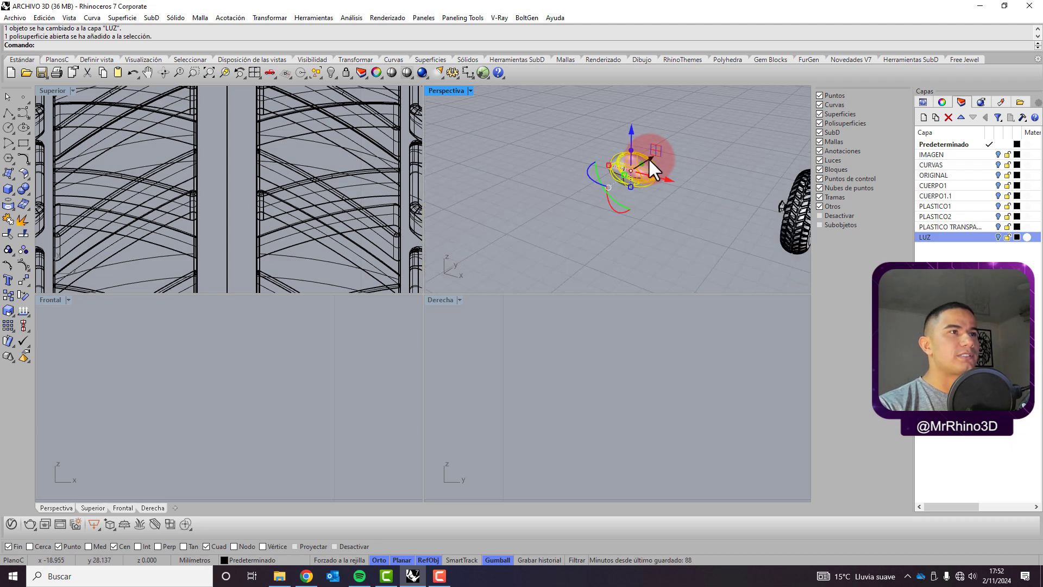
pyautogui.rightClick(944, 208)
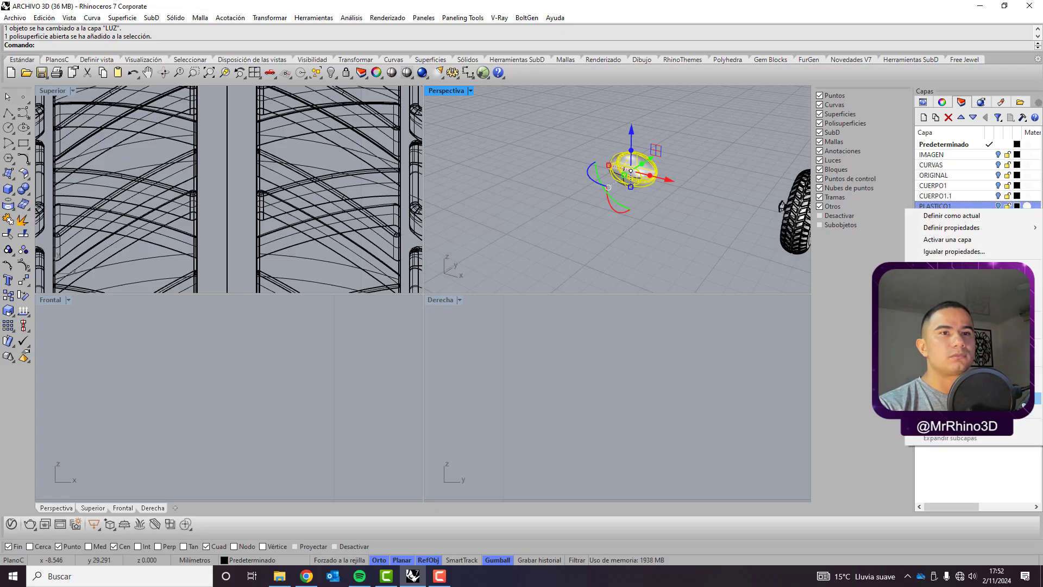
pyautogui.click(951, 399)
pyautogui.click(778, 275)
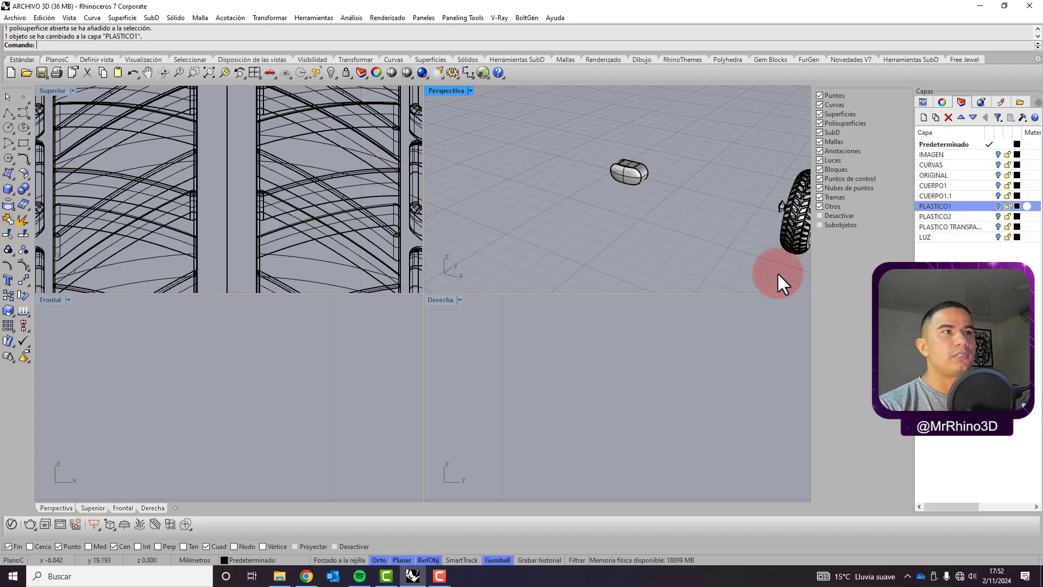
# Move the second light's inner capsule-shaped casing to the hidden PLASTICO2 layer.
pyautogui.click(639, 165)
pyautogui.keyDown('shift'); pyautogui.click(647, 168); pyautogui.keyUp('shift')
pyautogui.hotkey('ctrl', 'alt', 'e')
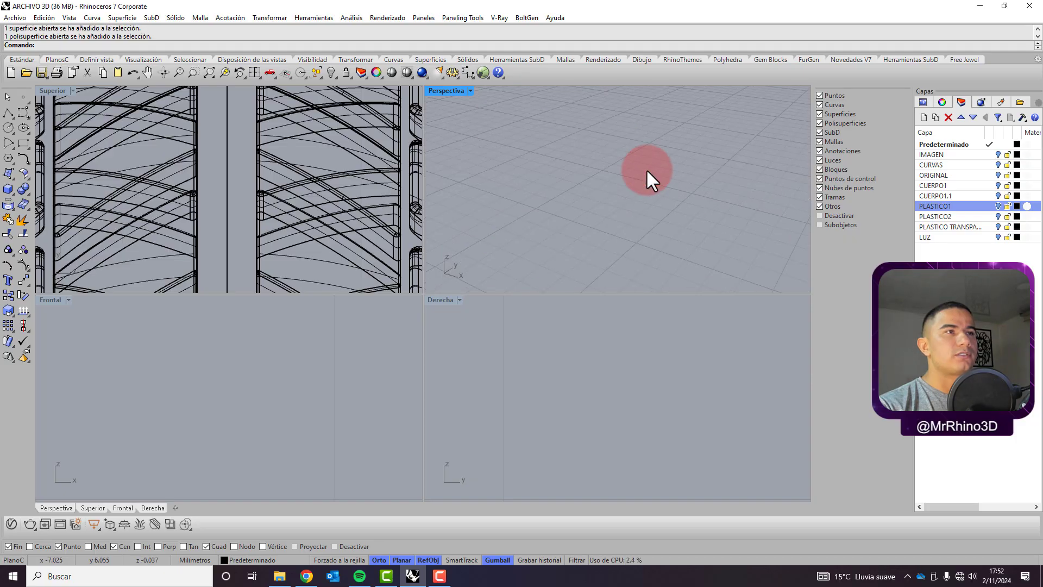
pyautogui.click(942, 217)
pyautogui.rightClick(942, 218)
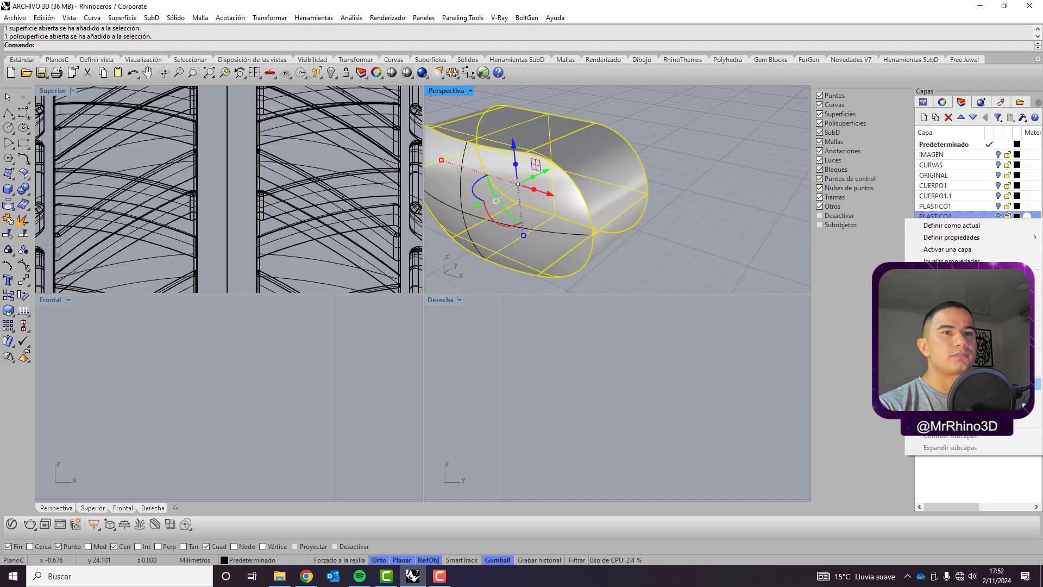
pyautogui.click(956, 408)
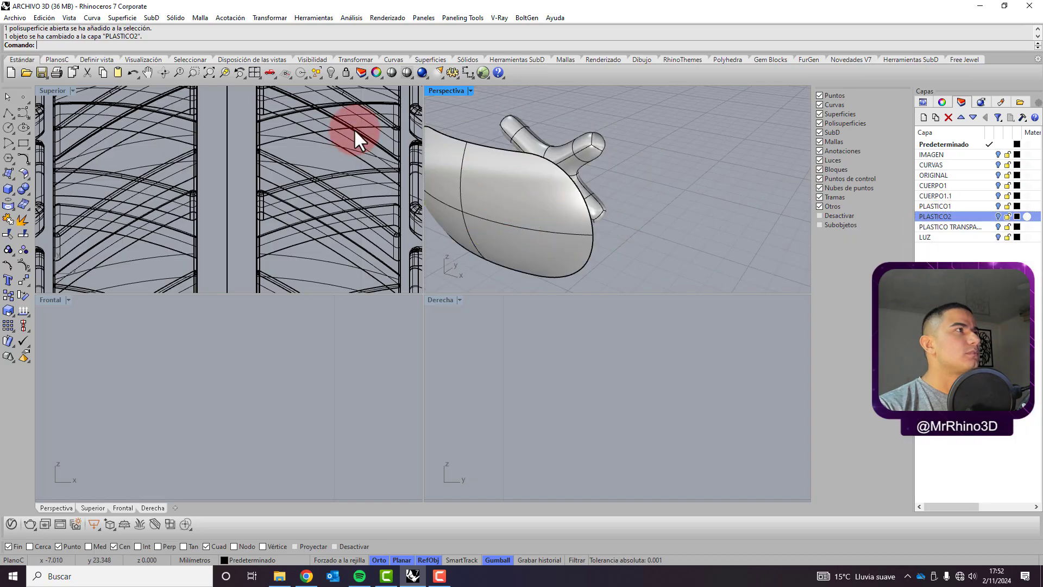
# Move the second light's curved lens surface to the hidden PLASTICO TRANSPARENTE layer.
pyautogui.click(446, 154)
pyautogui.rightClick(230, 71)
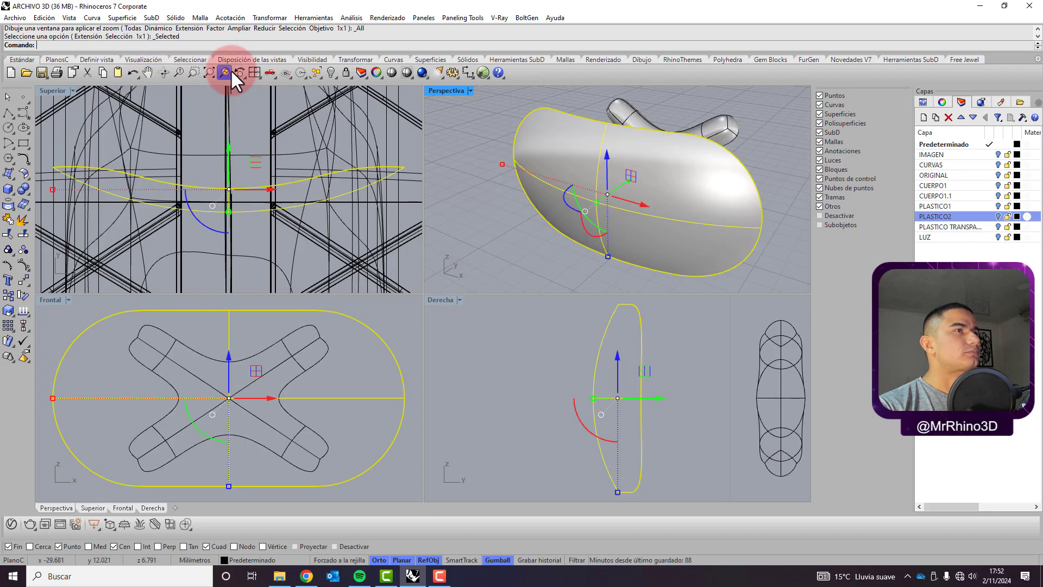
pyautogui.rightClick(937, 227)
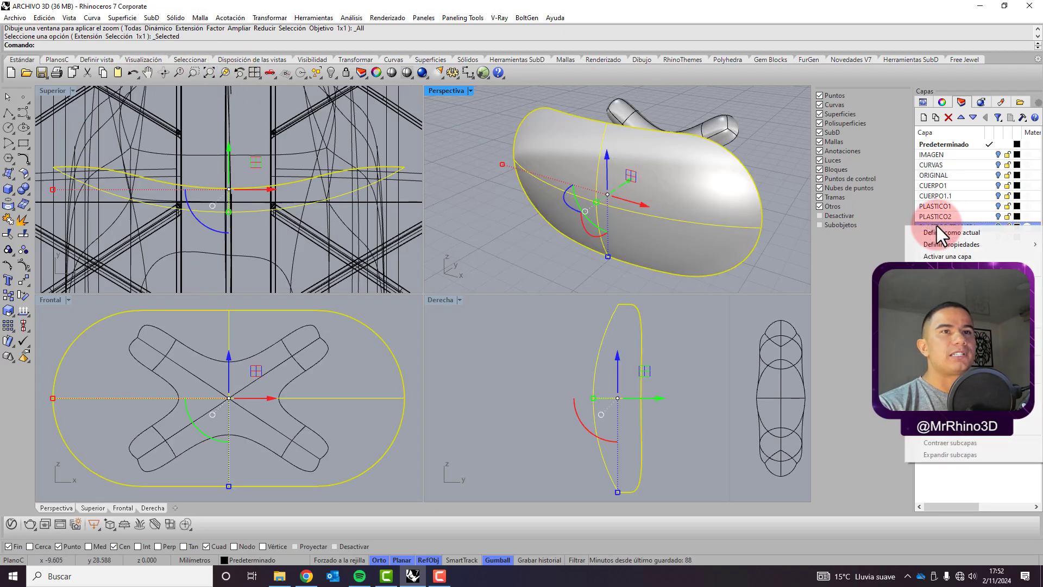
pyautogui.click(956, 415)
# Move the second light's X-shaped SubD piece to the hidden LUZ layer and bring the remaining wheel into view.
pyautogui.click(712, 147)
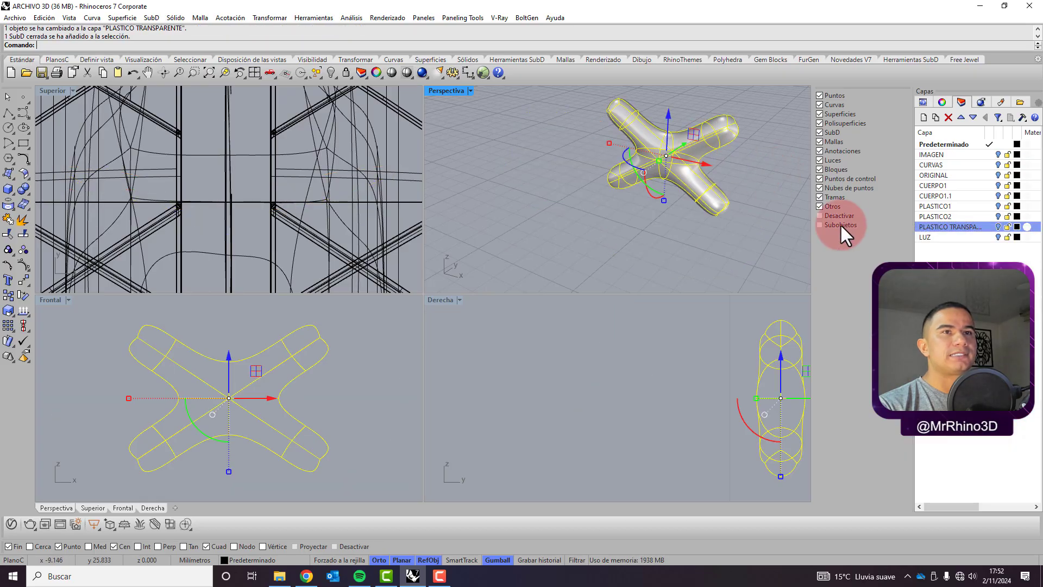
pyautogui.rightClick(940, 237)
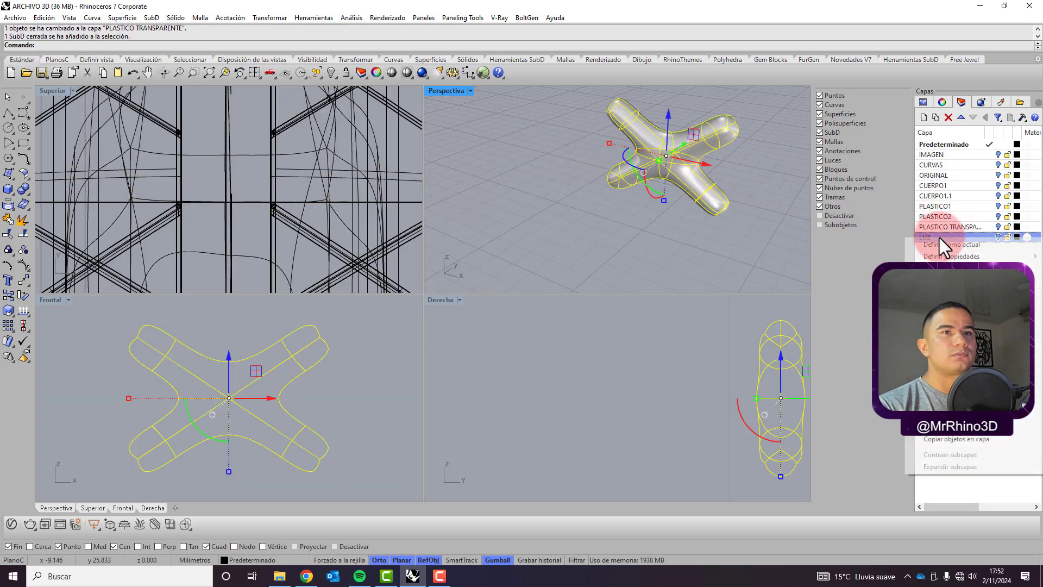
pyautogui.click(957, 425)
pyautogui.moveTo(498, 149); pyautogui.dragTo(590, 195, button='right')
pyautogui.moveTo(732, 127); pyautogui.dragTo(670, 185, button='right')
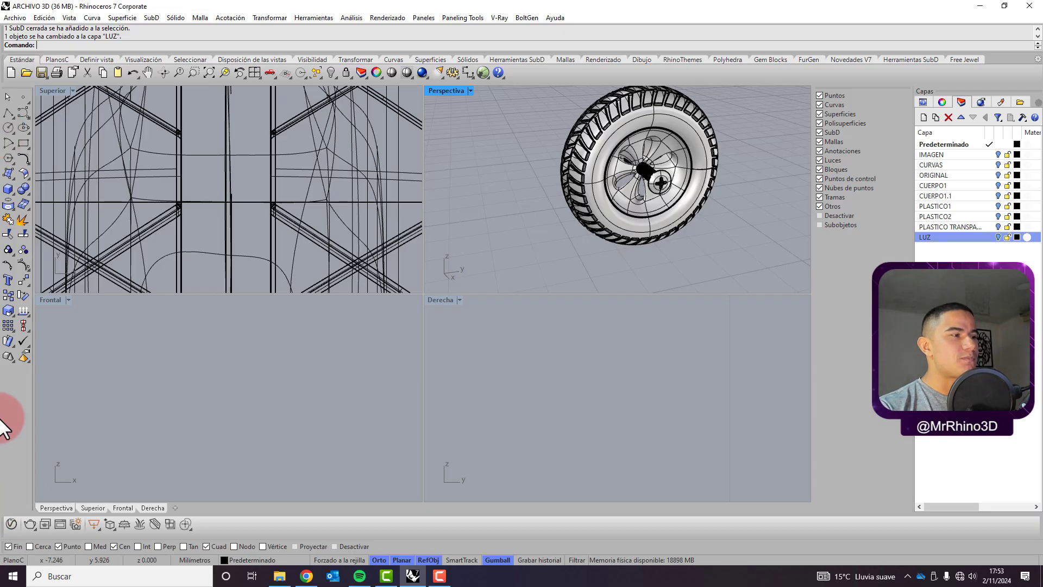
# Switch to Chrome to view the Mr Rhino 3D YouTube channel and the Rhinoceros tutorial blog, and return to Rhinoceros.
pyautogui.click(307, 576)
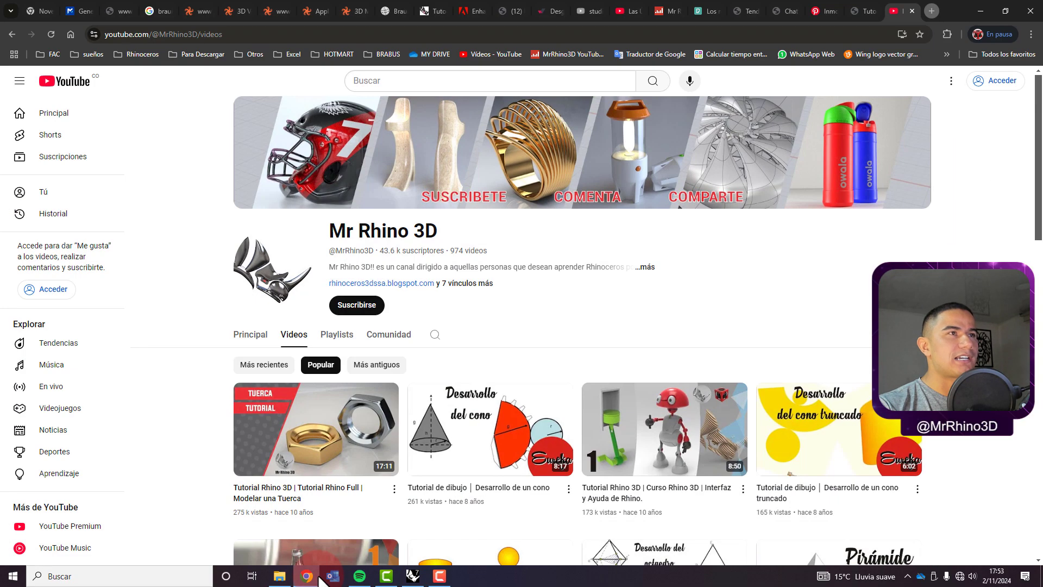
pyautogui.click(864, 11)
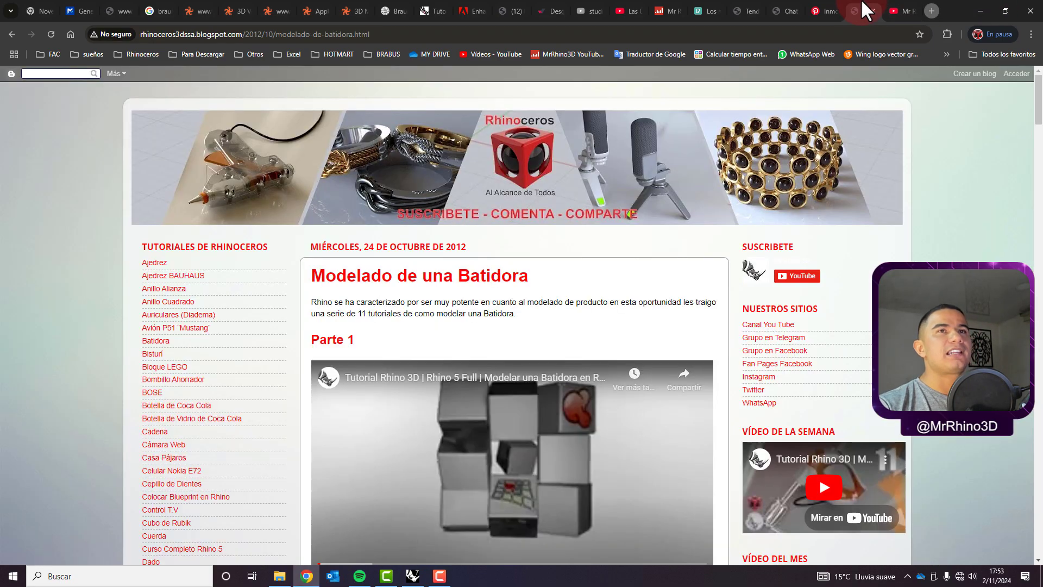
pyautogui.click(873, 10)
pyautogui.click(981, 10)
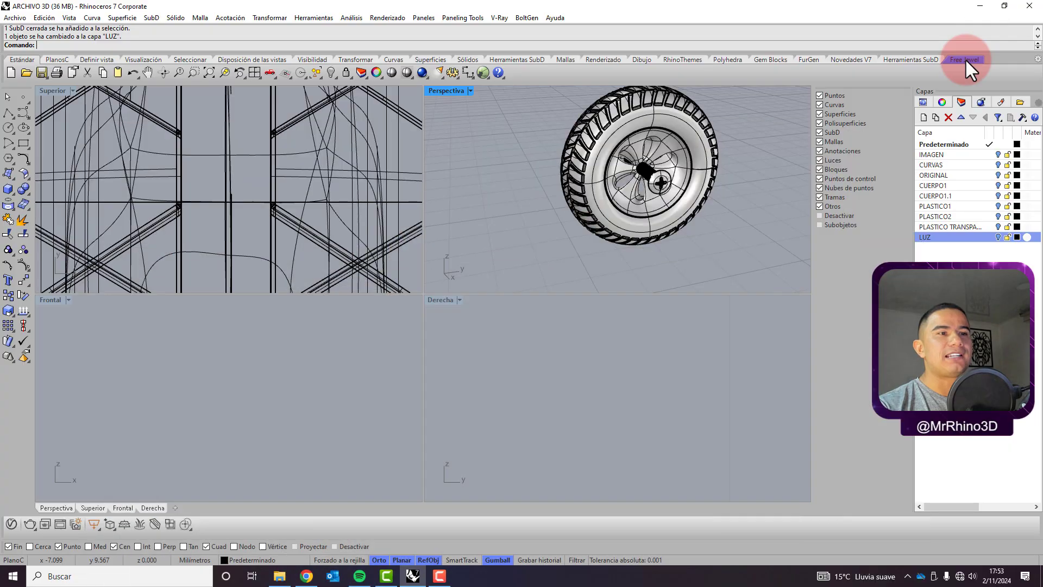